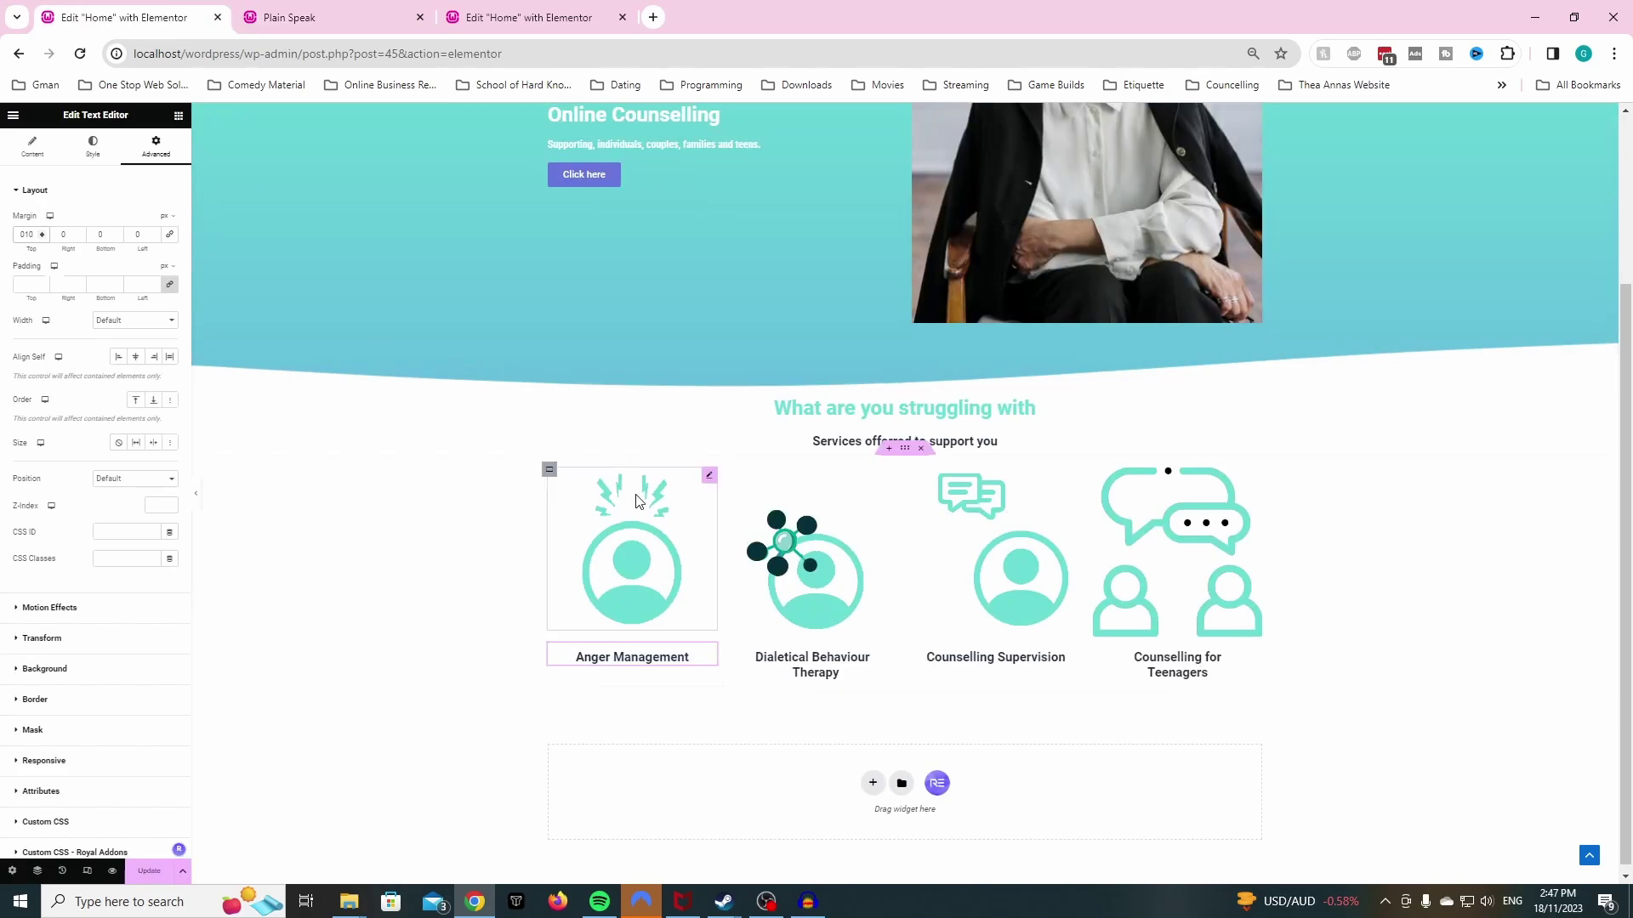
# - Add a three-column container with a wide middle column below the row of service icons
pyautogui.scroll(-1, 565, 529)
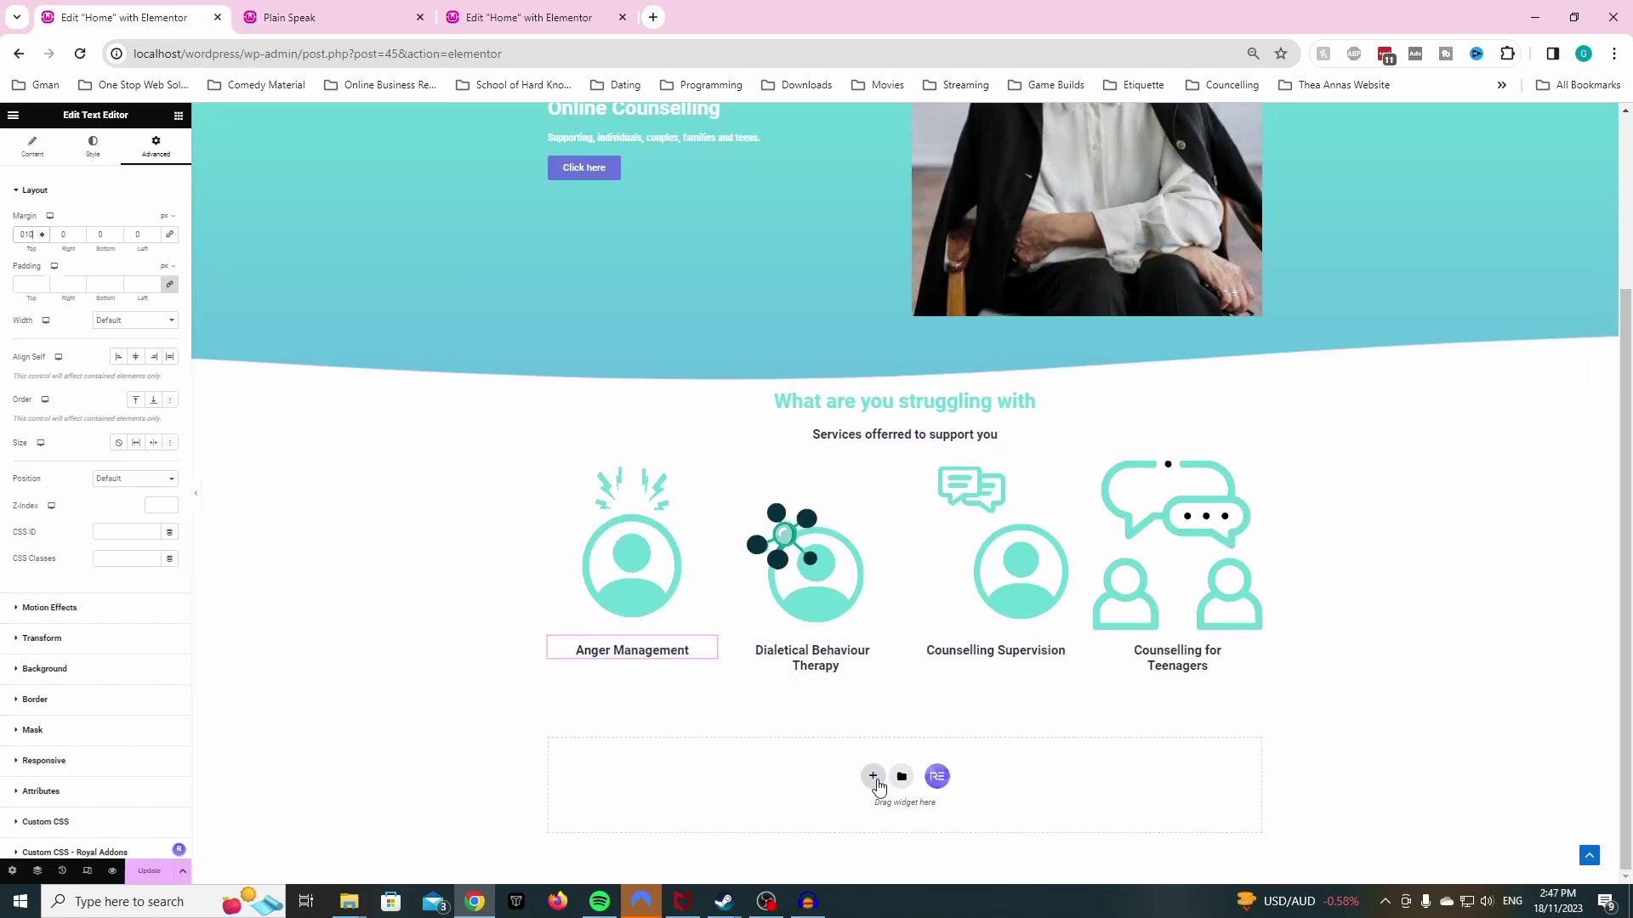
pyautogui.click(874, 777)
pyautogui.scroll(-1, 1029, 800)
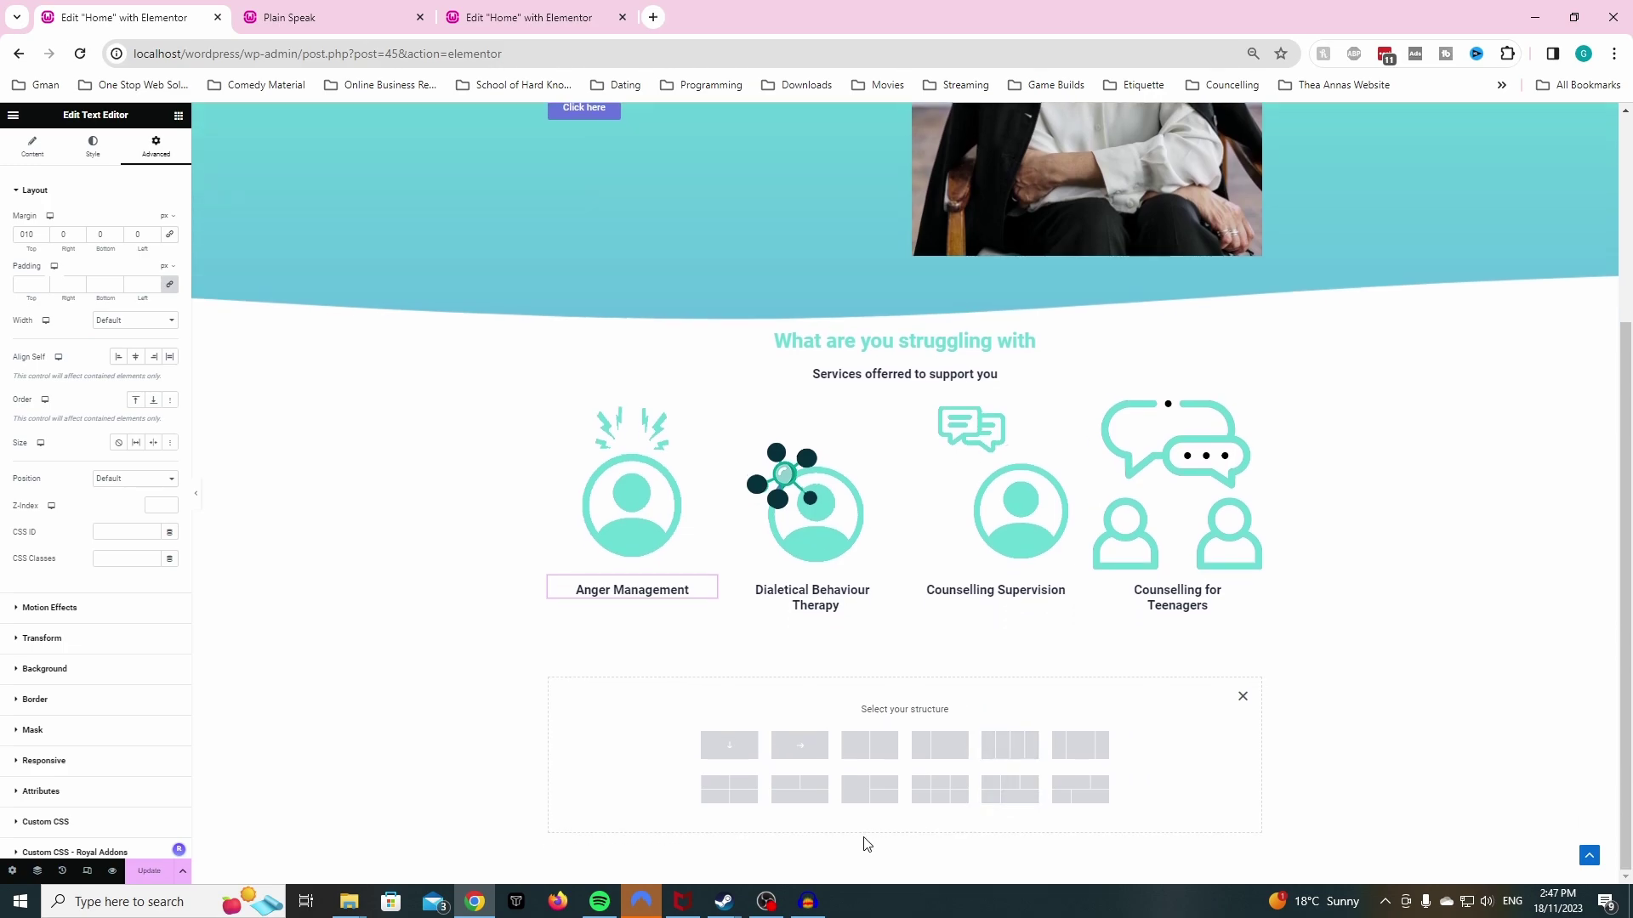
pyautogui.click(1079, 750)
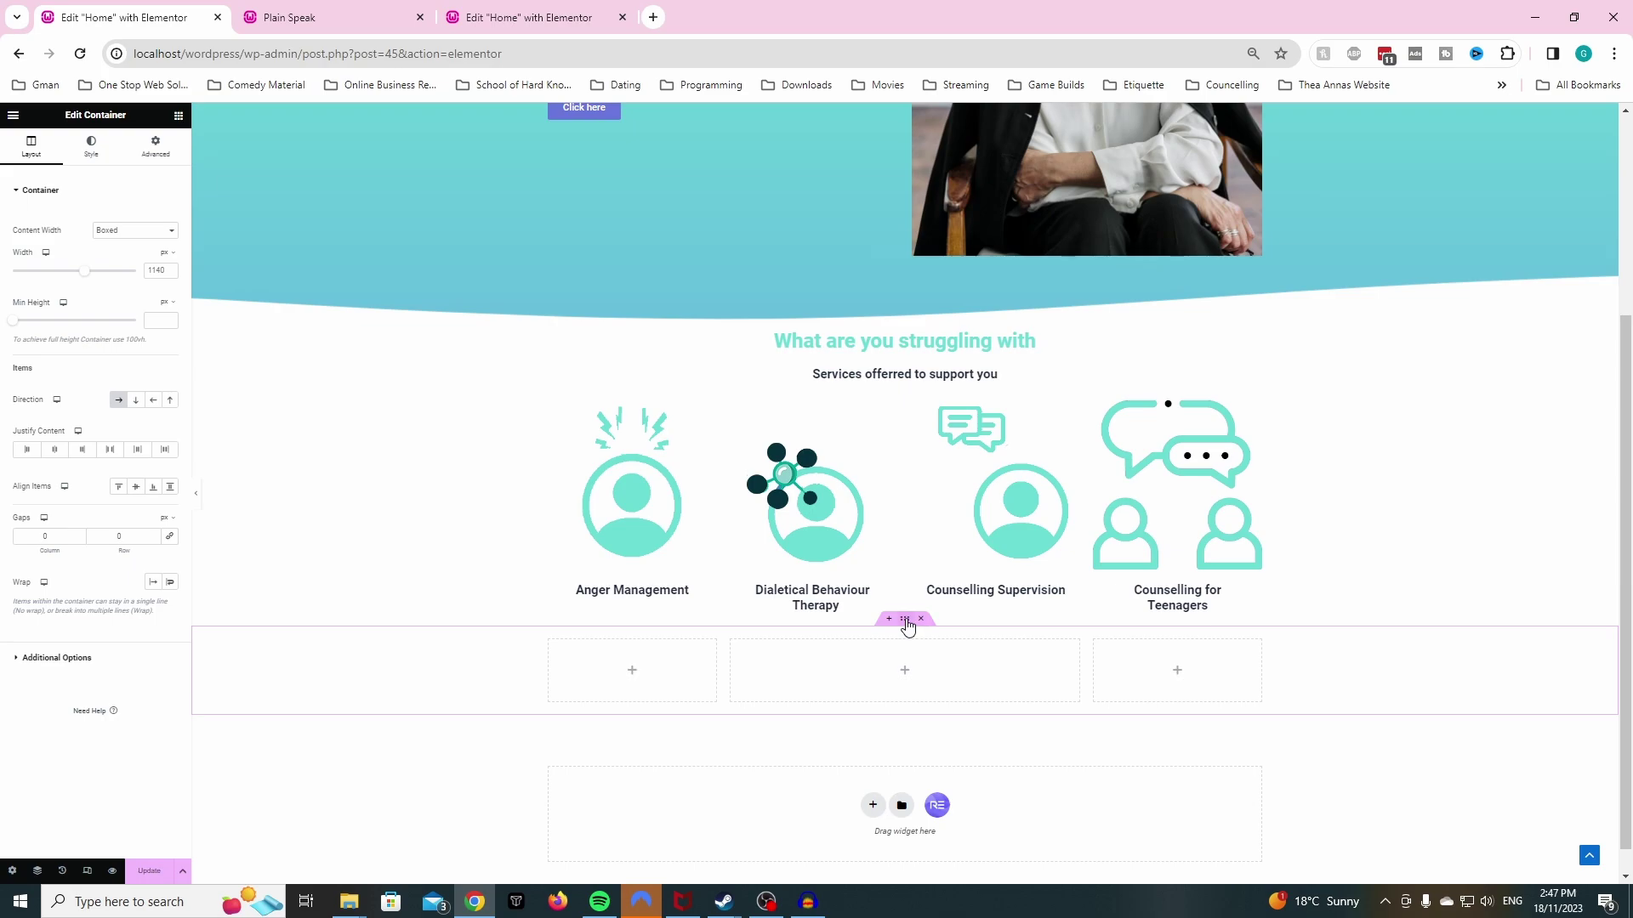
# - Set the width of the new container's middle column to 33%
pyautogui.click(89, 162)
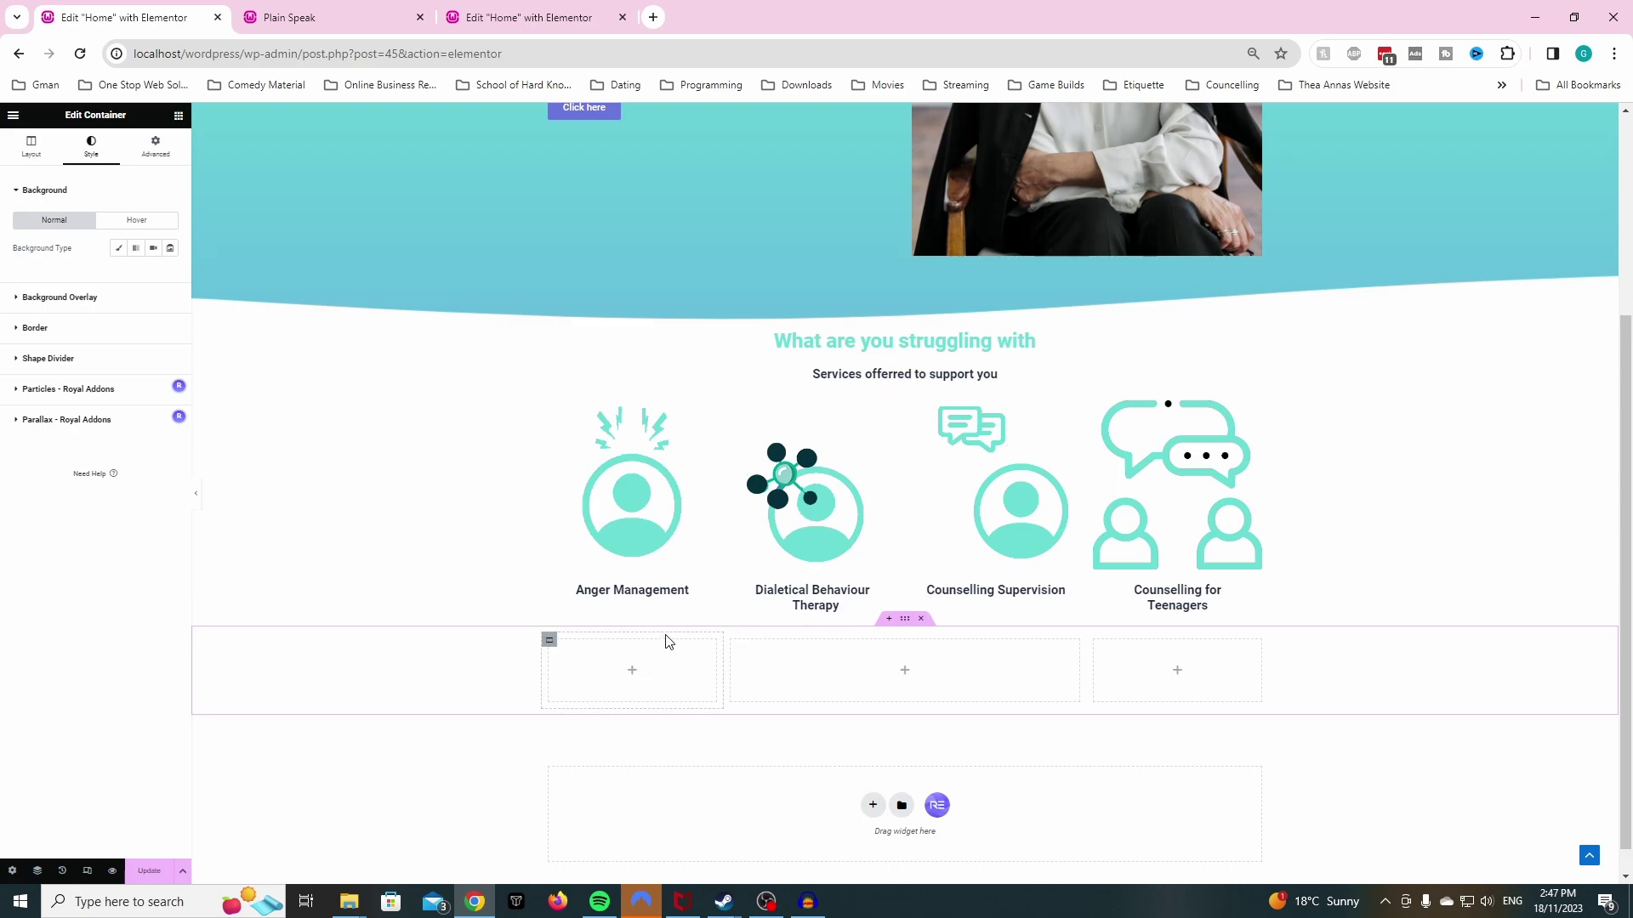
pyautogui.click(548, 642)
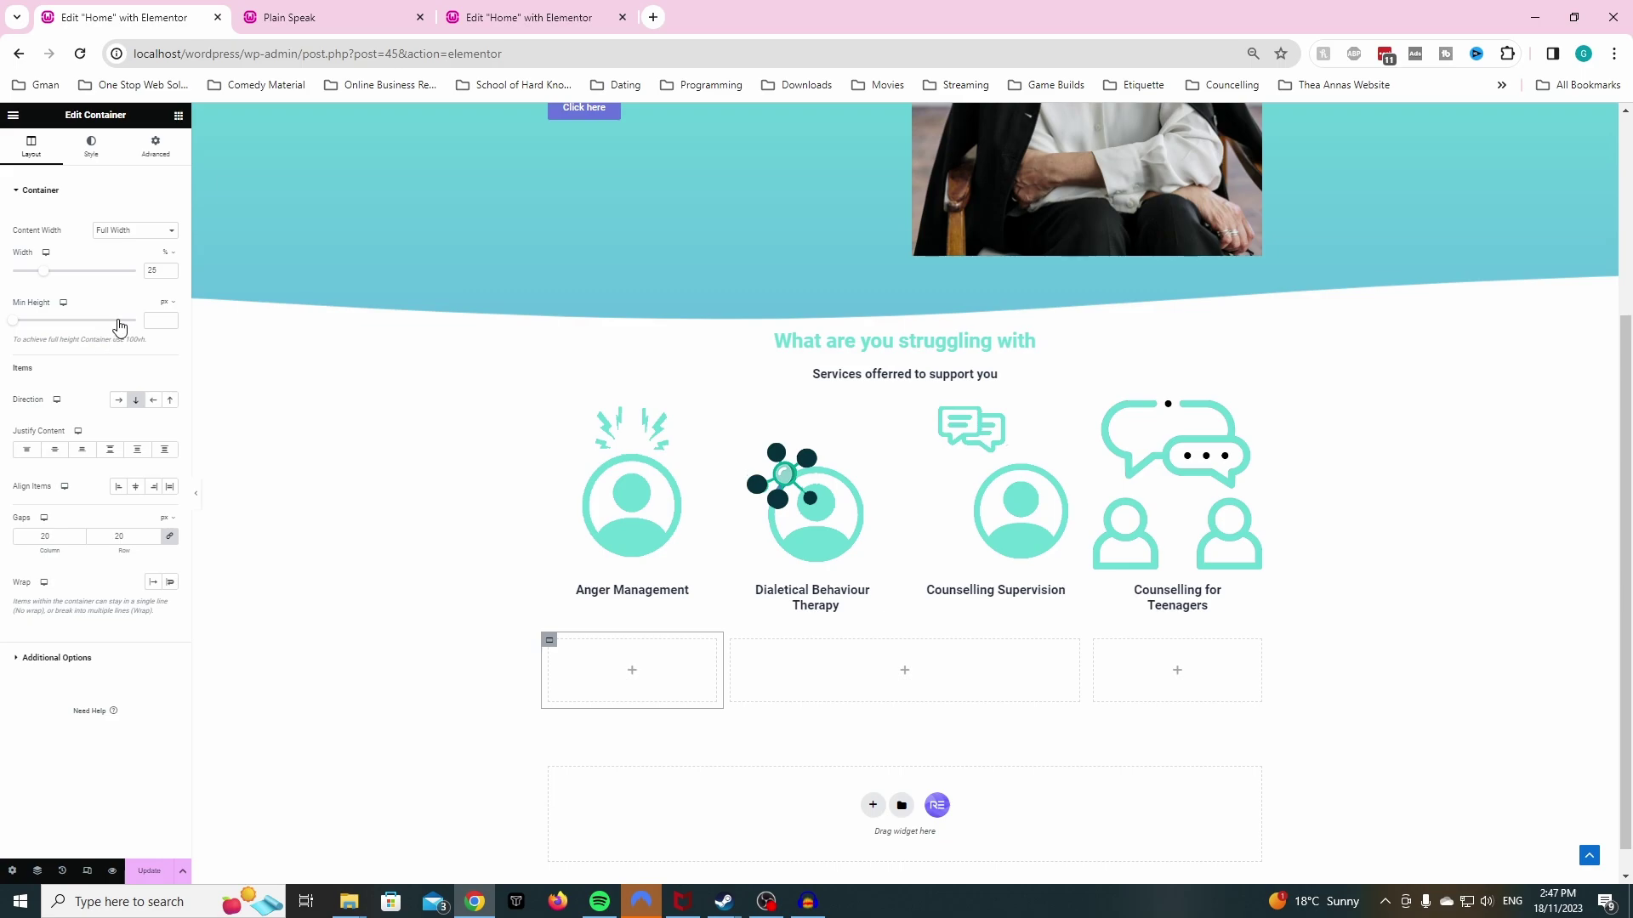
pyautogui.click(89, 159)
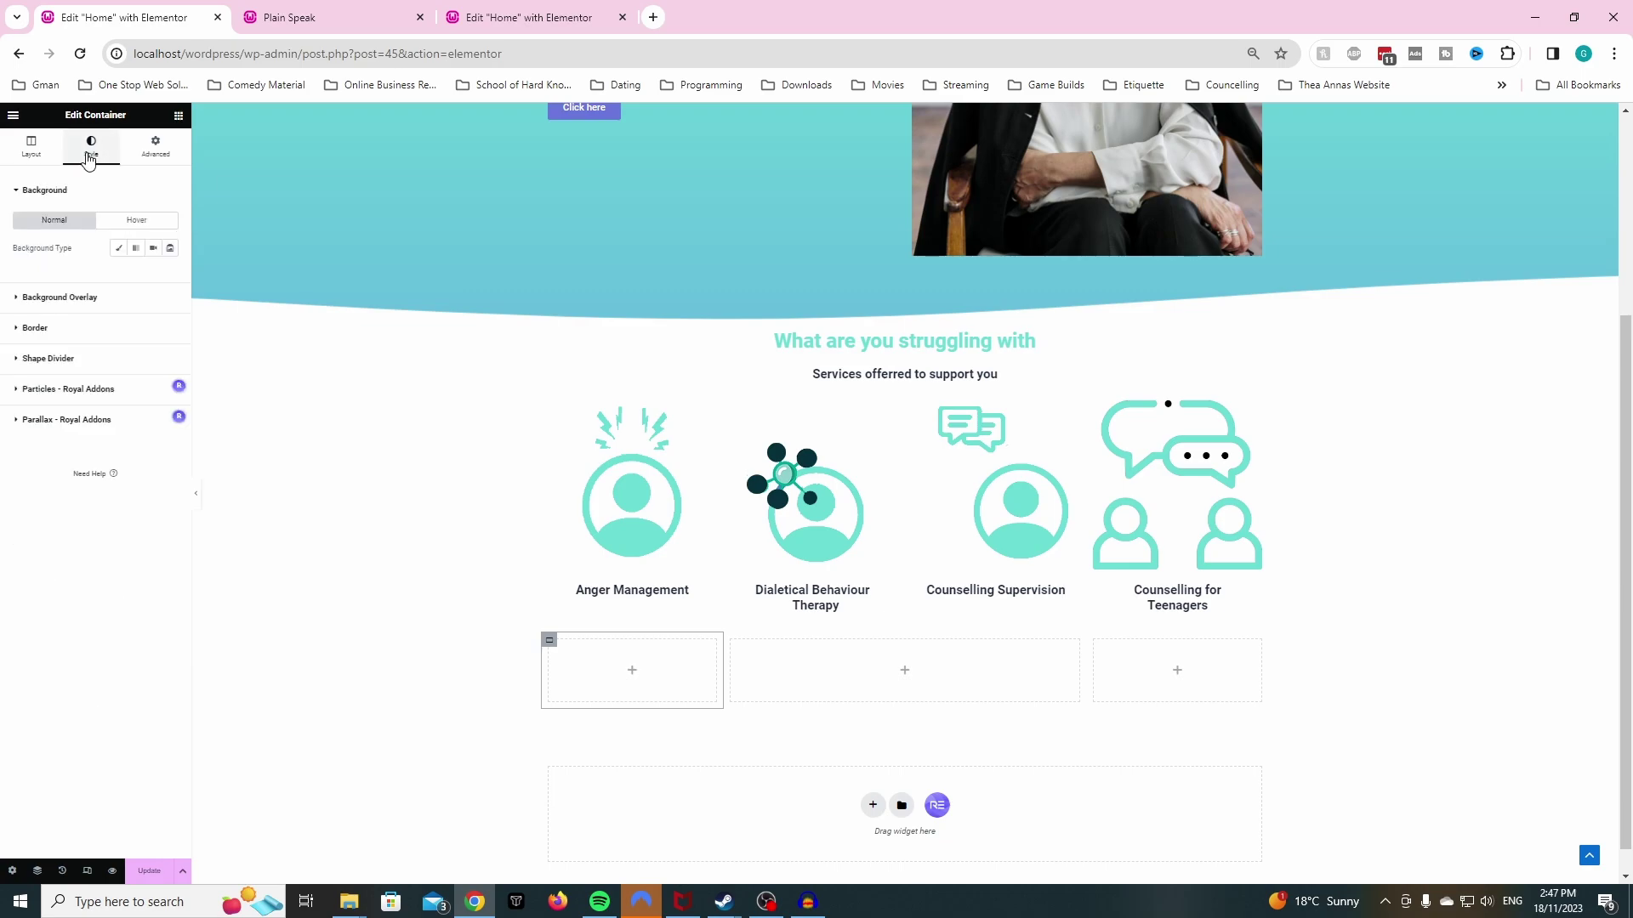
pyautogui.click(153, 148)
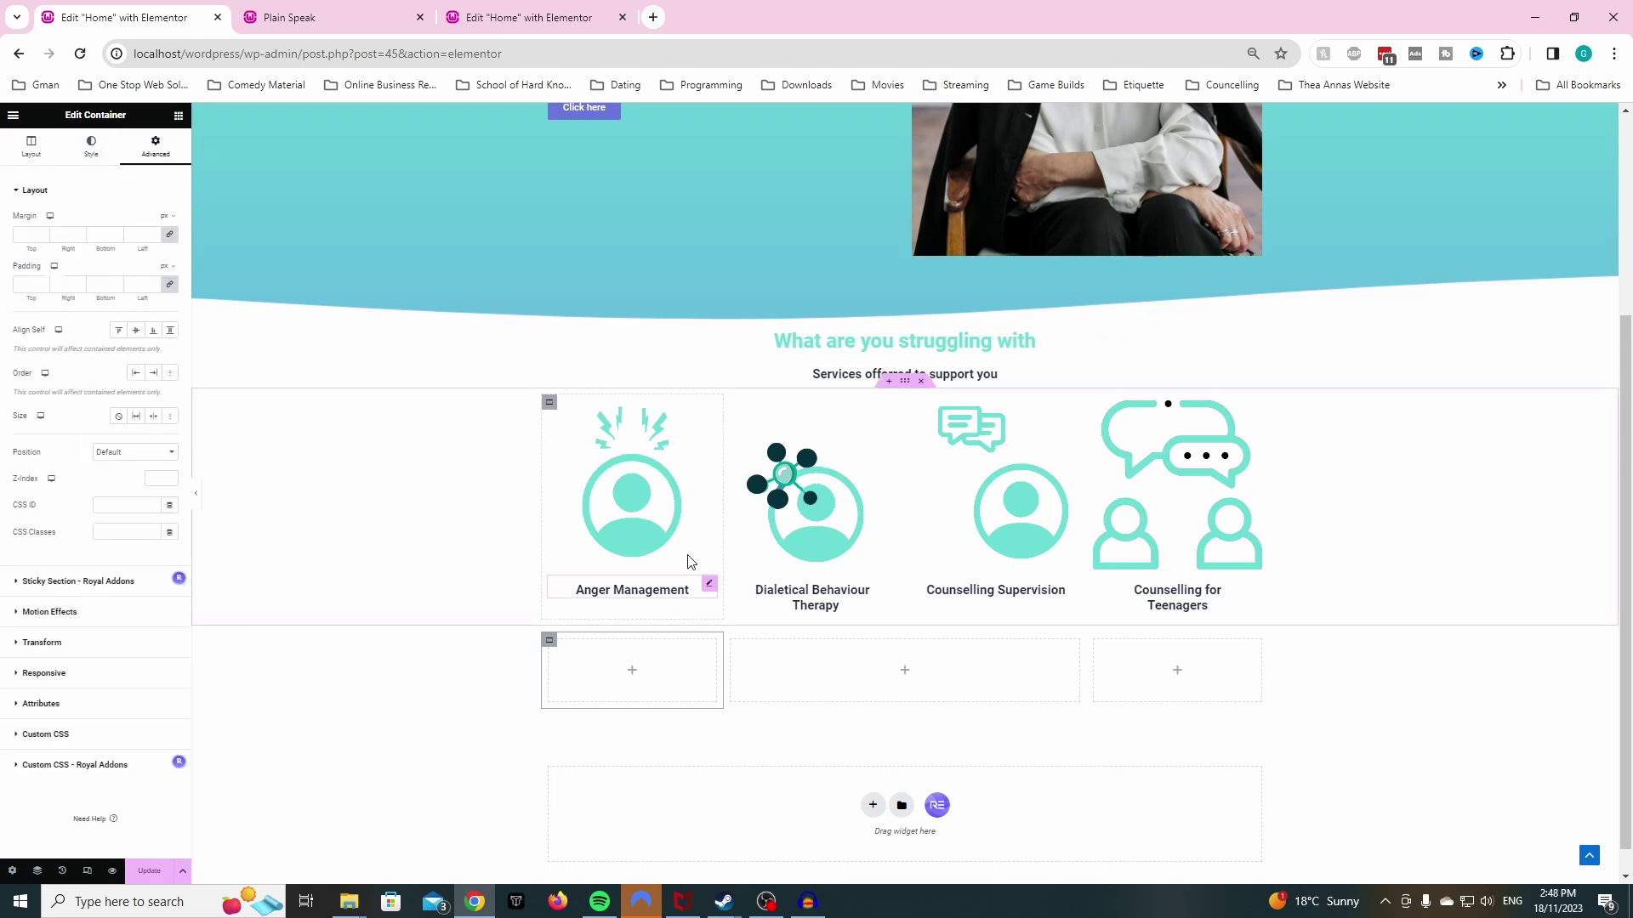
pyautogui.click(733, 642)
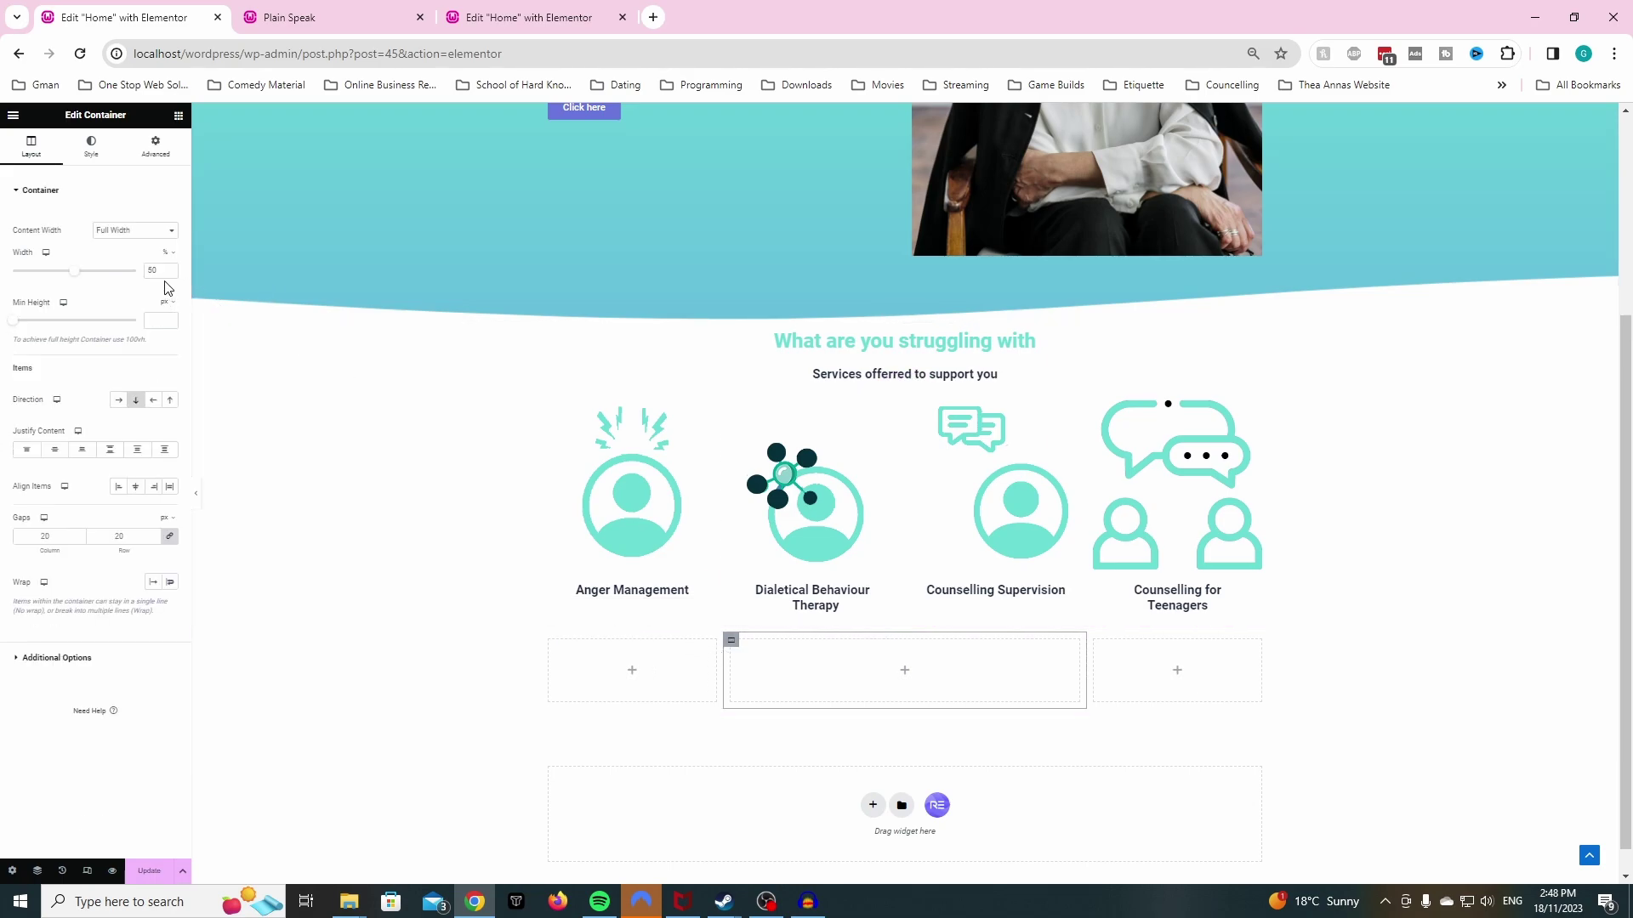
pyautogui.write('33')
# - Set the widths of the new container's first and third columns to 33% each
pyautogui.click(549, 644)
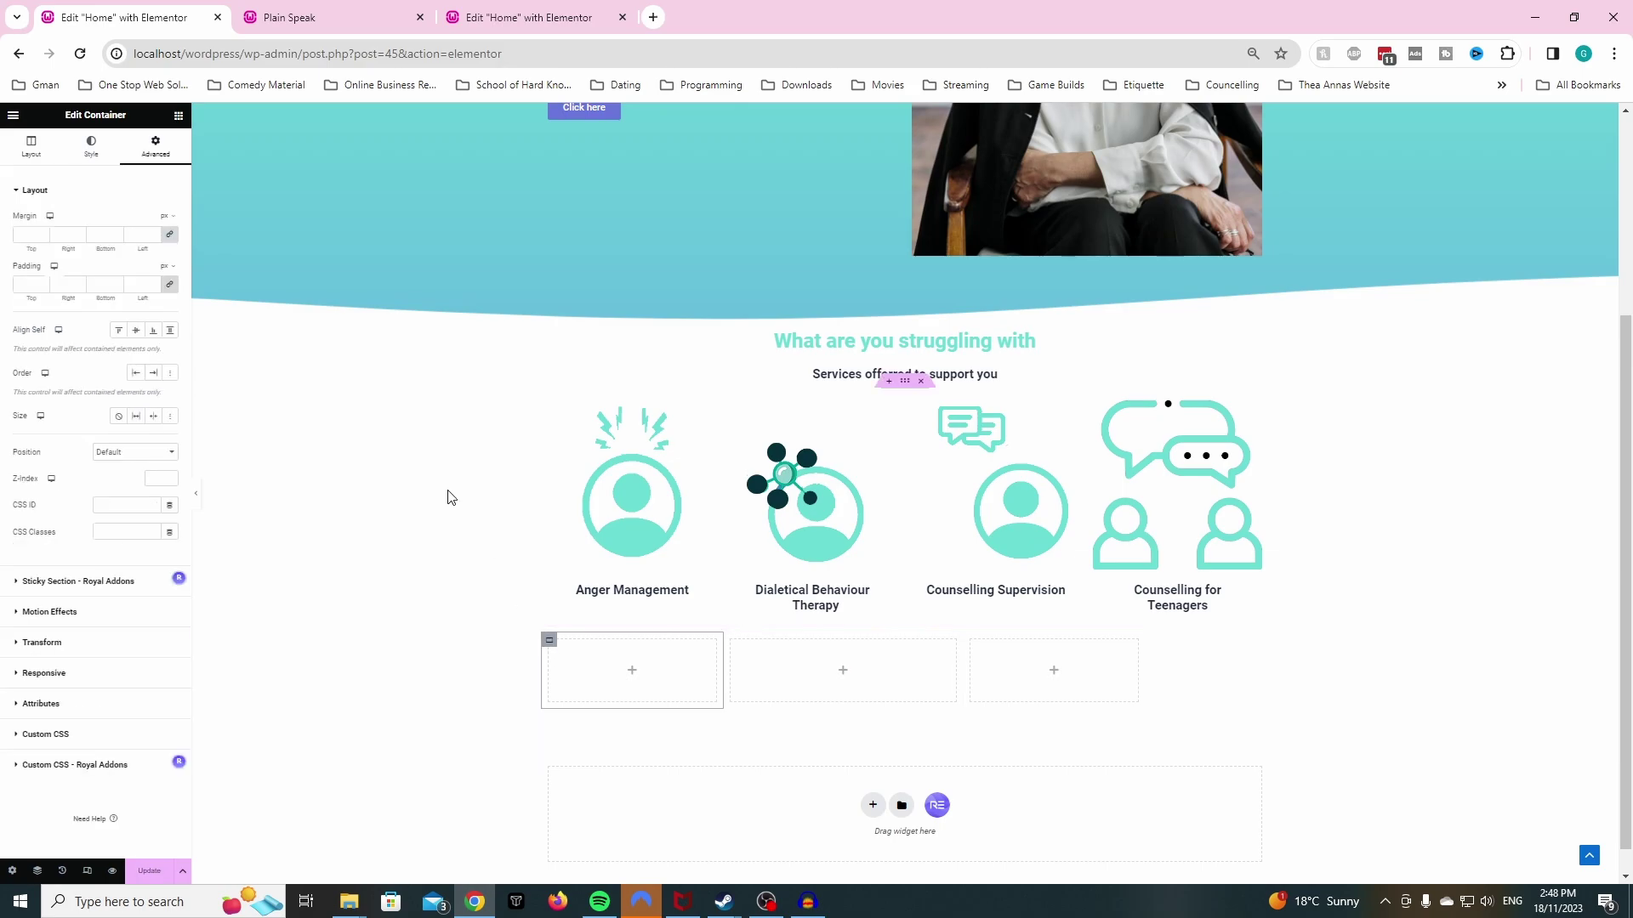
pyautogui.click(91, 145)
pyautogui.click(31, 146)
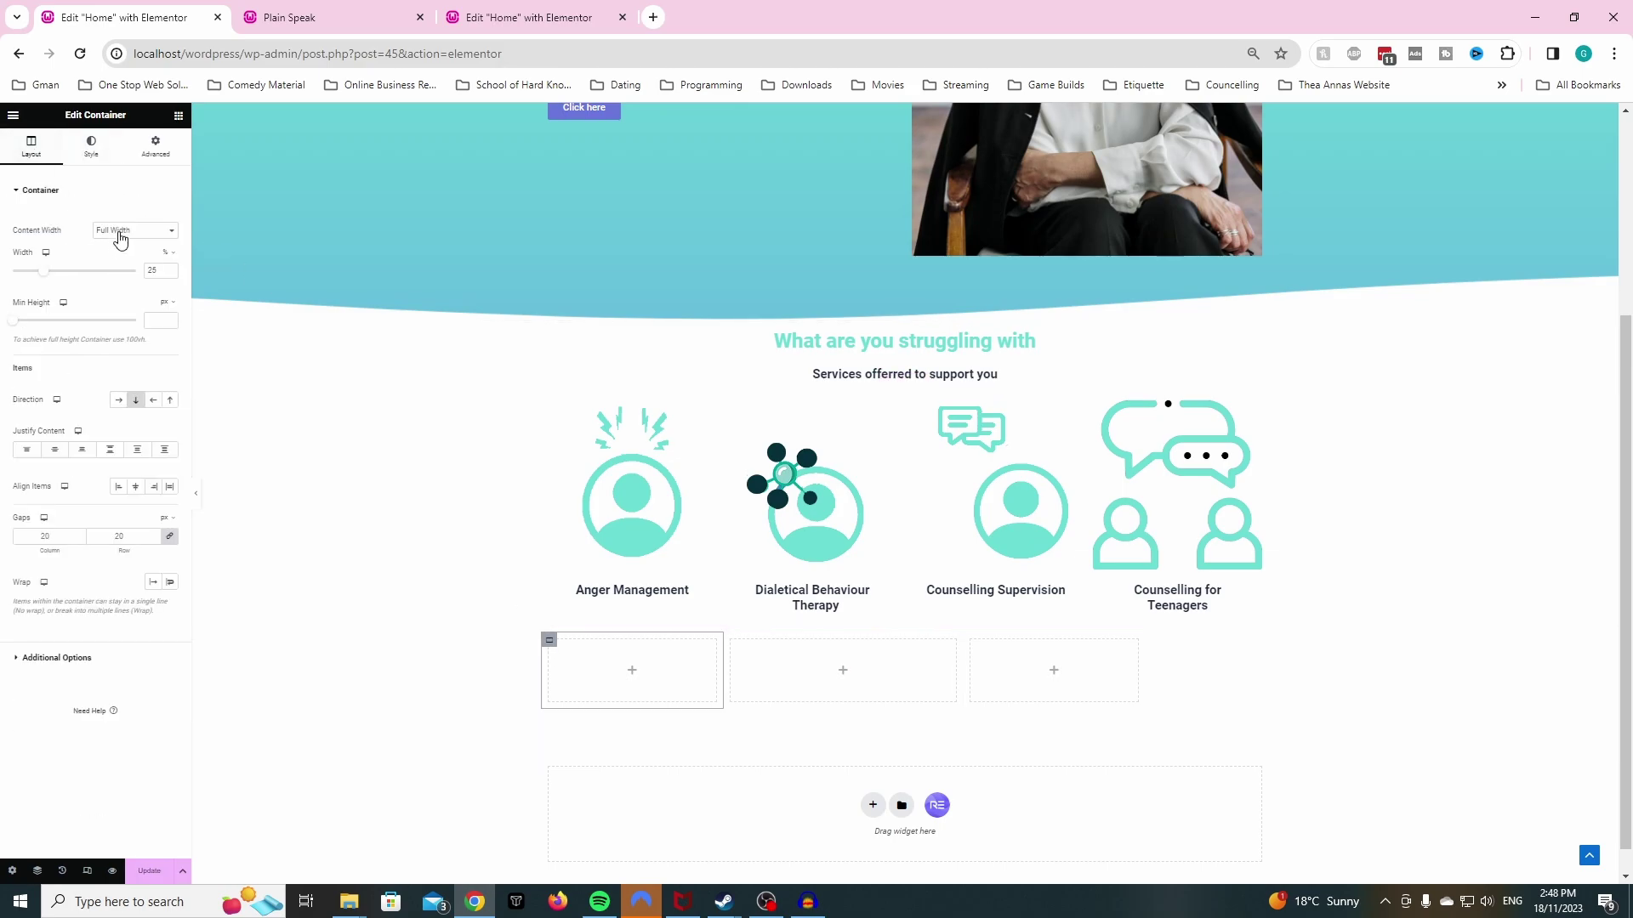
pyautogui.write('33')
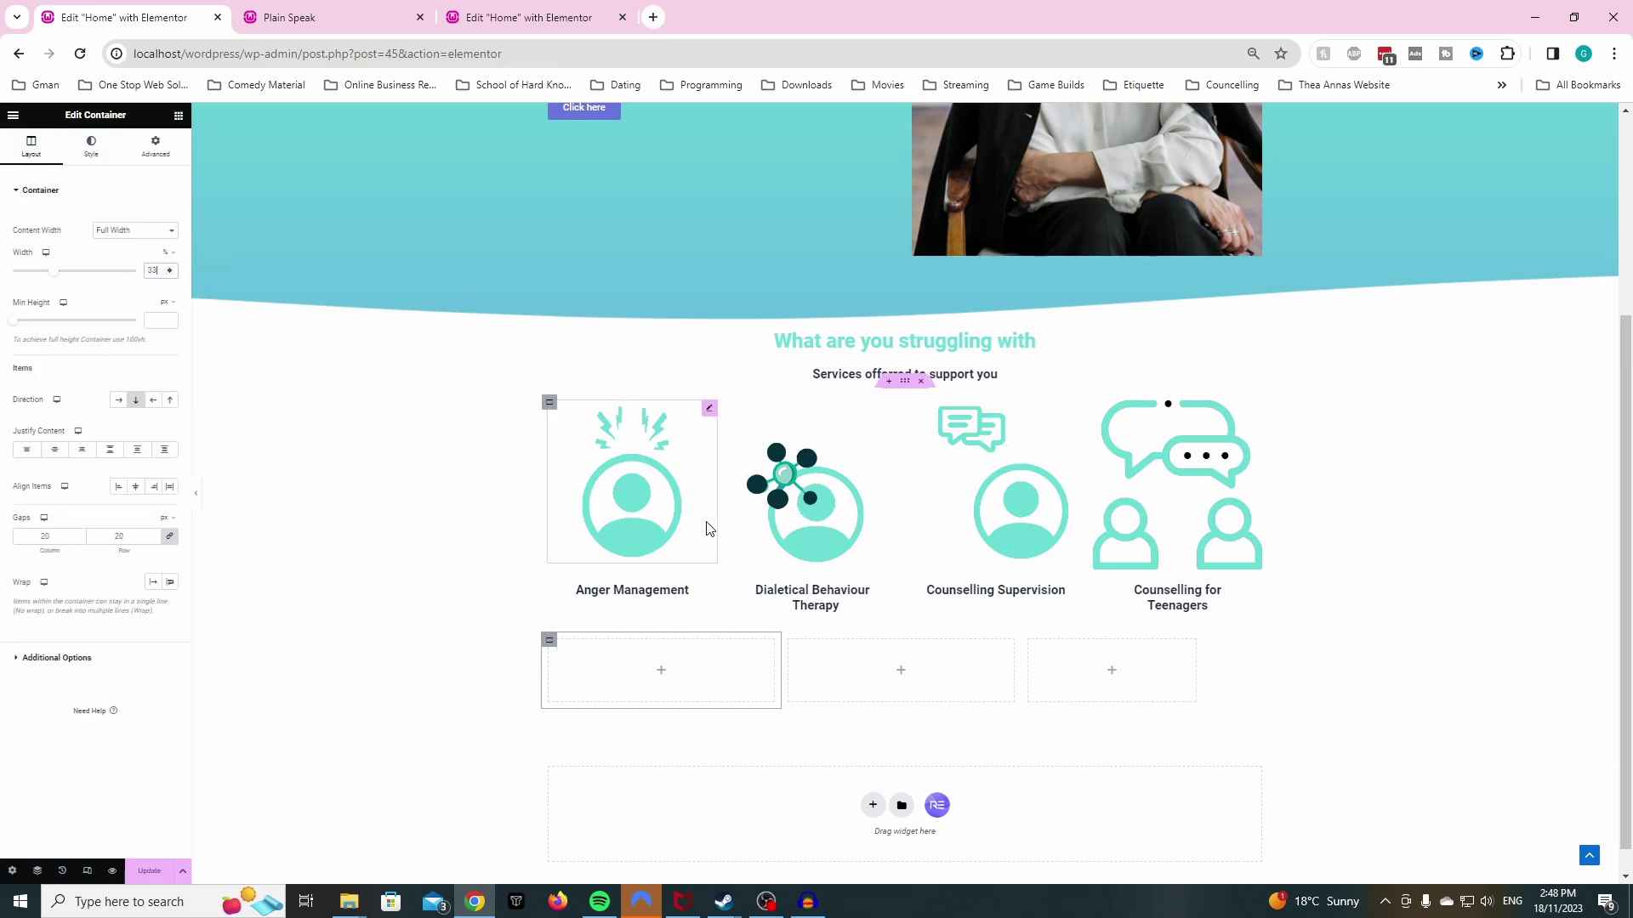
pyautogui.hotkey('ctrl', 'z')
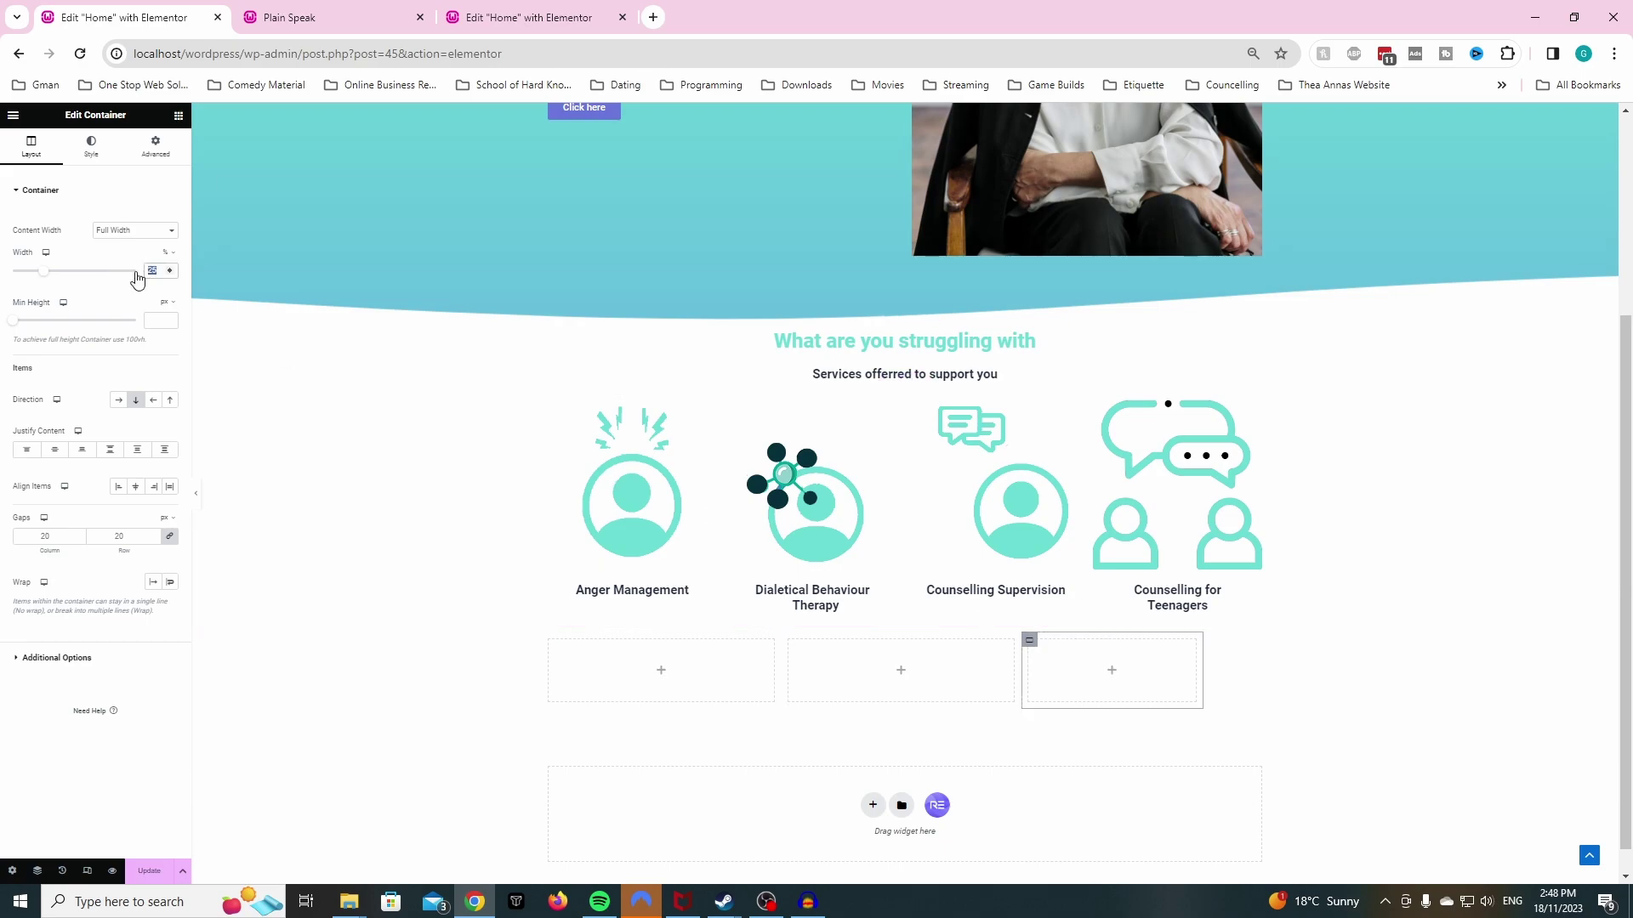
pyautogui.write('33')
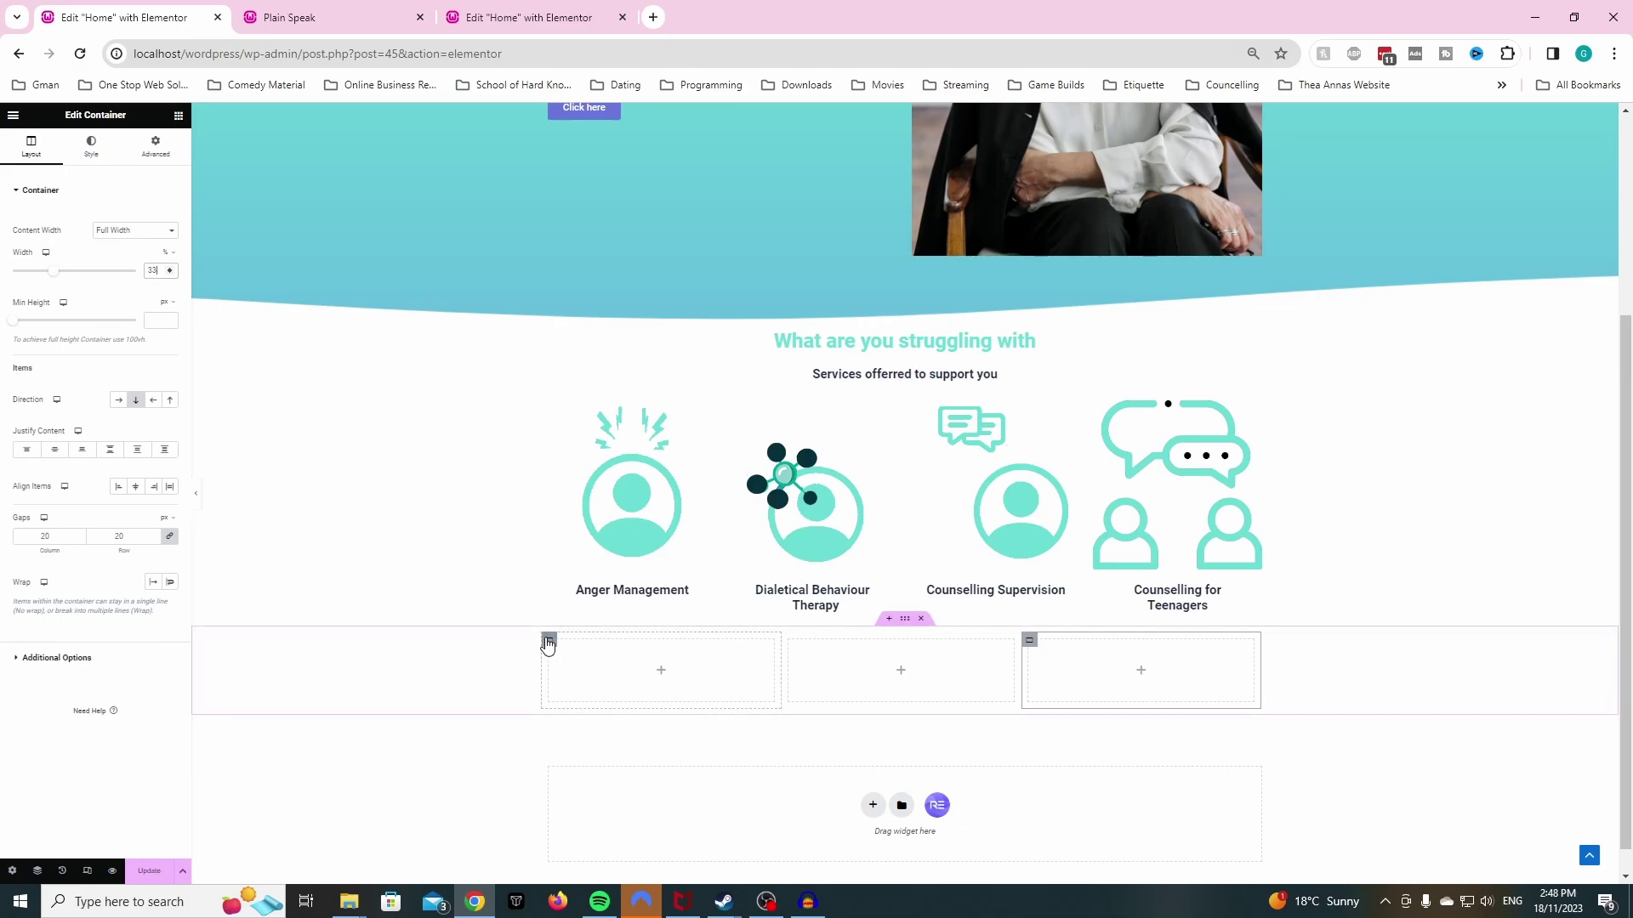
pyautogui.click(549, 642)
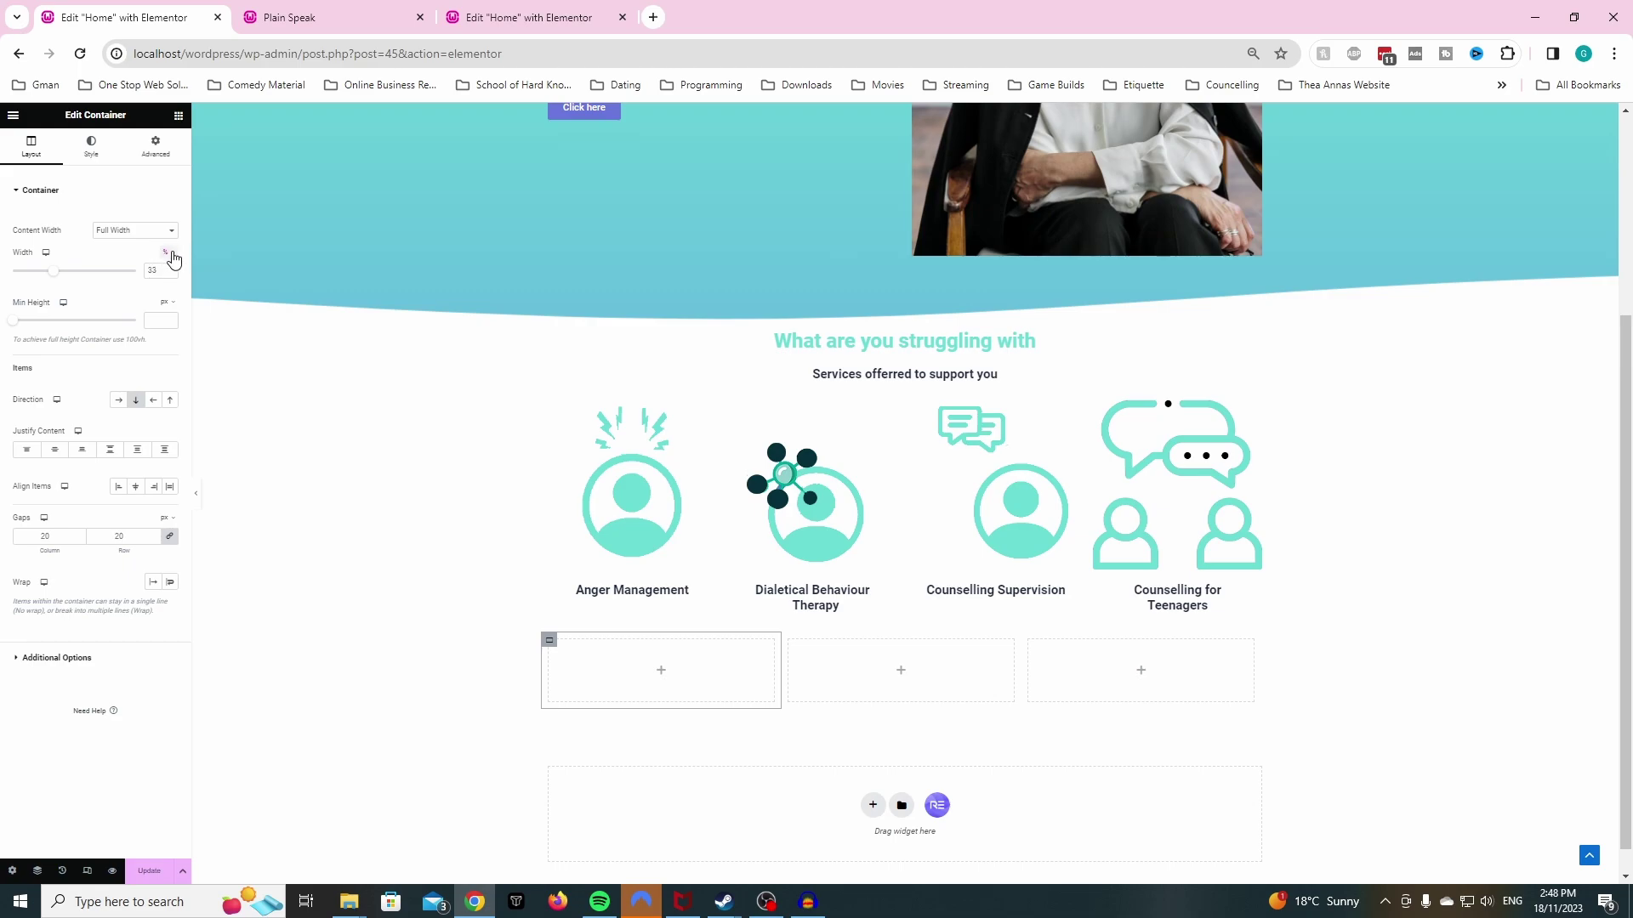
# - Place an Image widget in the first column of the new row and set its image size to Medium - 300 x 300
pyautogui.click(180, 118)
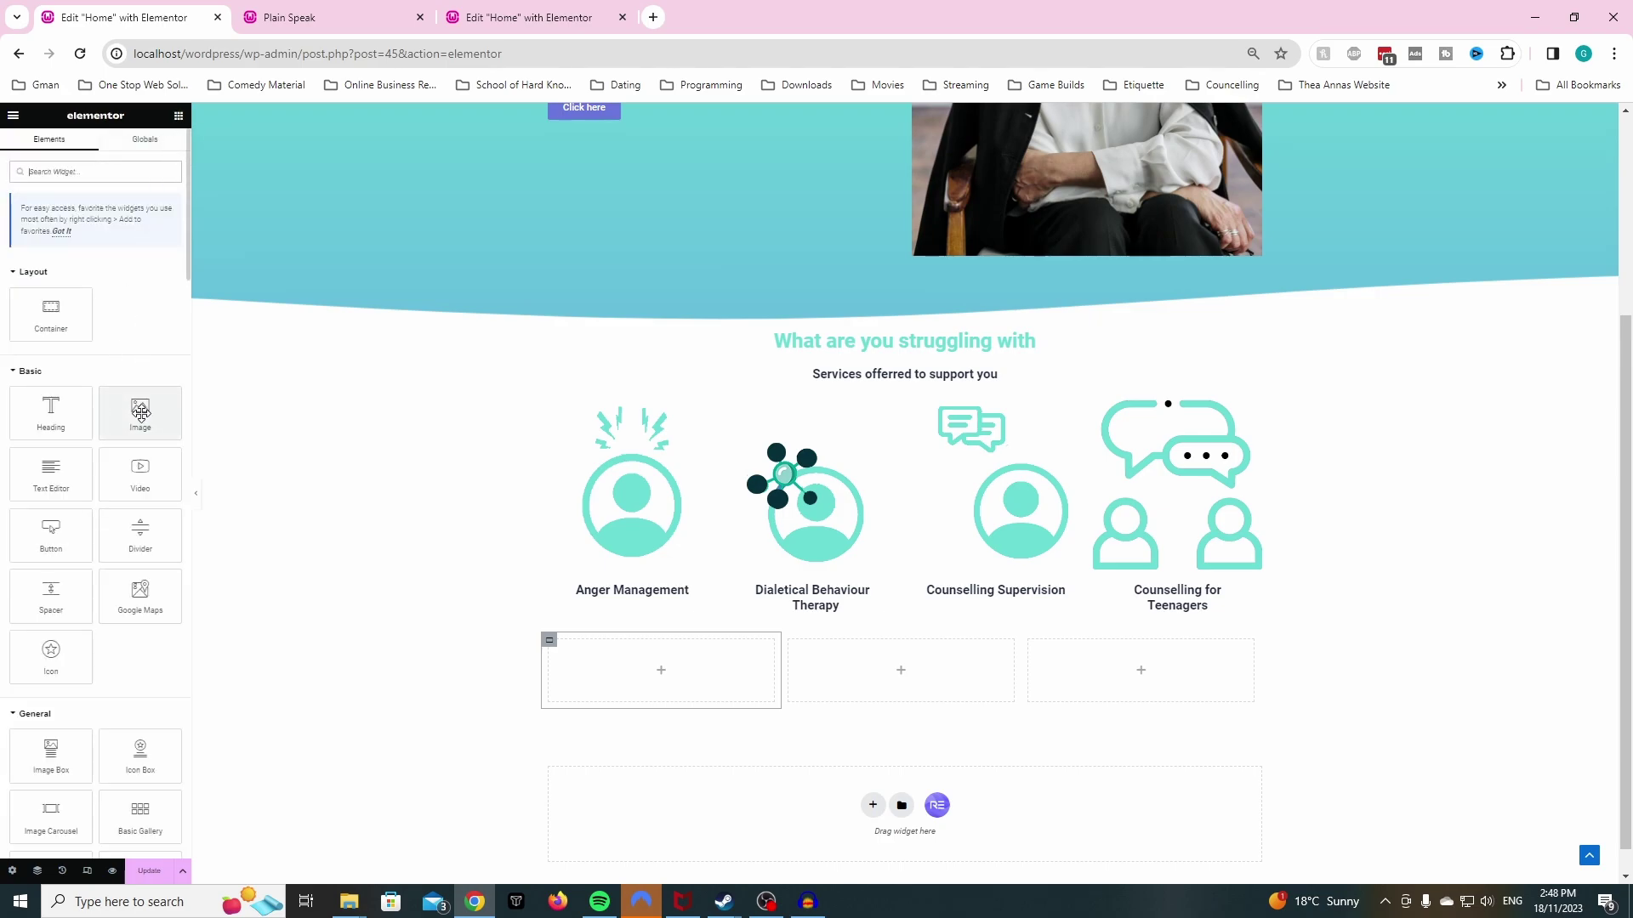
pyautogui.moveTo(140, 413); pyautogui.dragTo(606, 659)
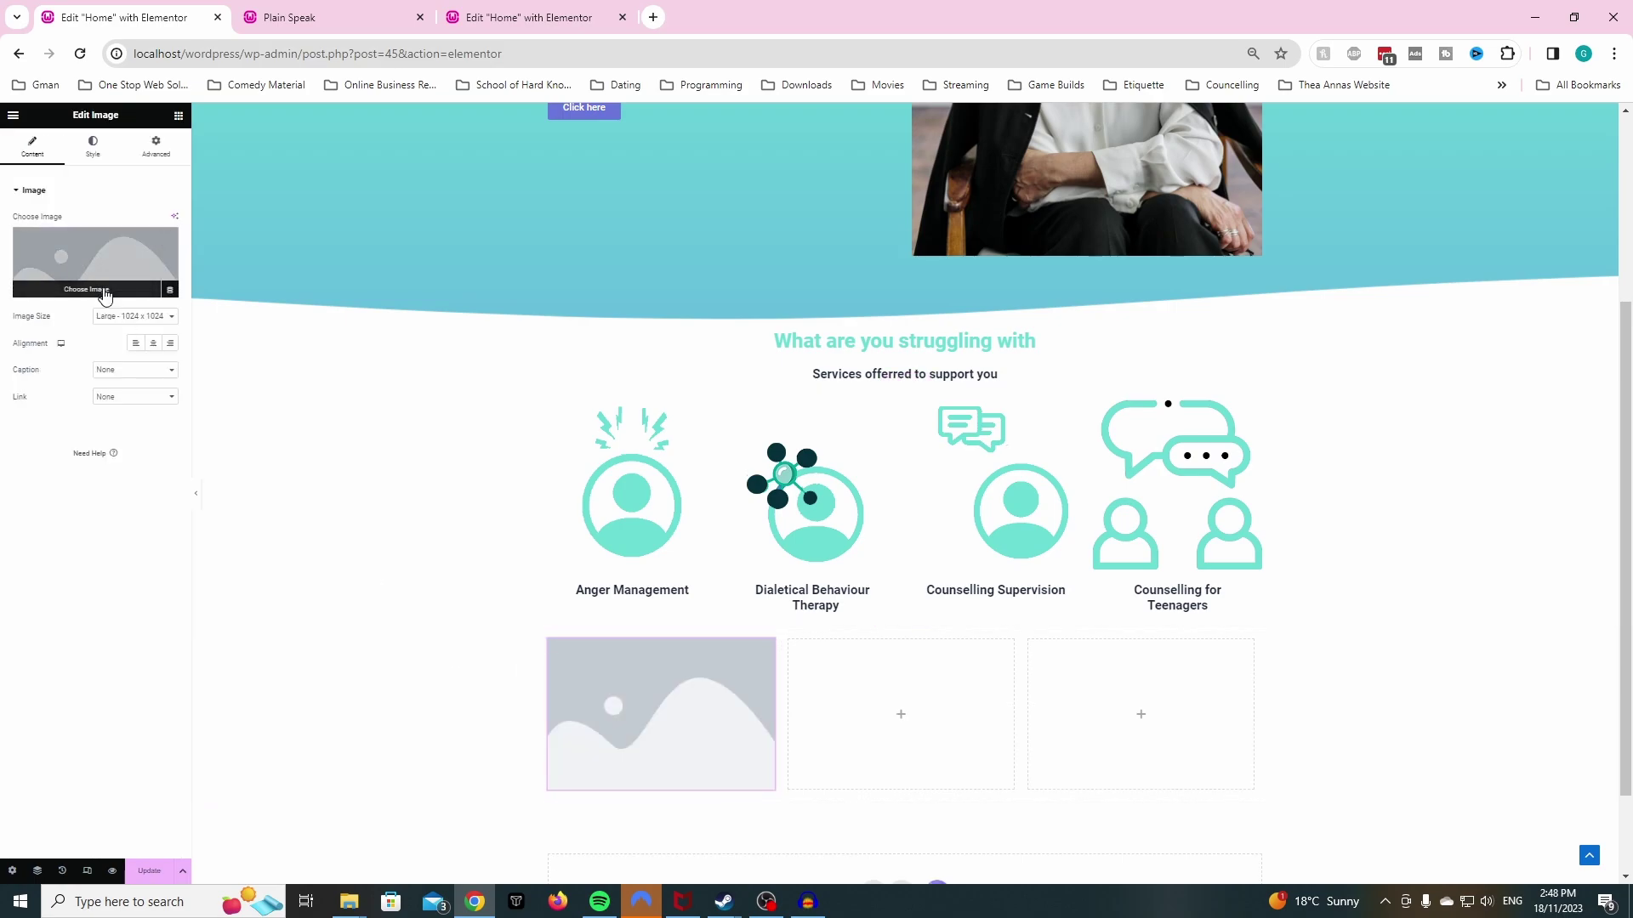
pyautogui.click(135, 317)
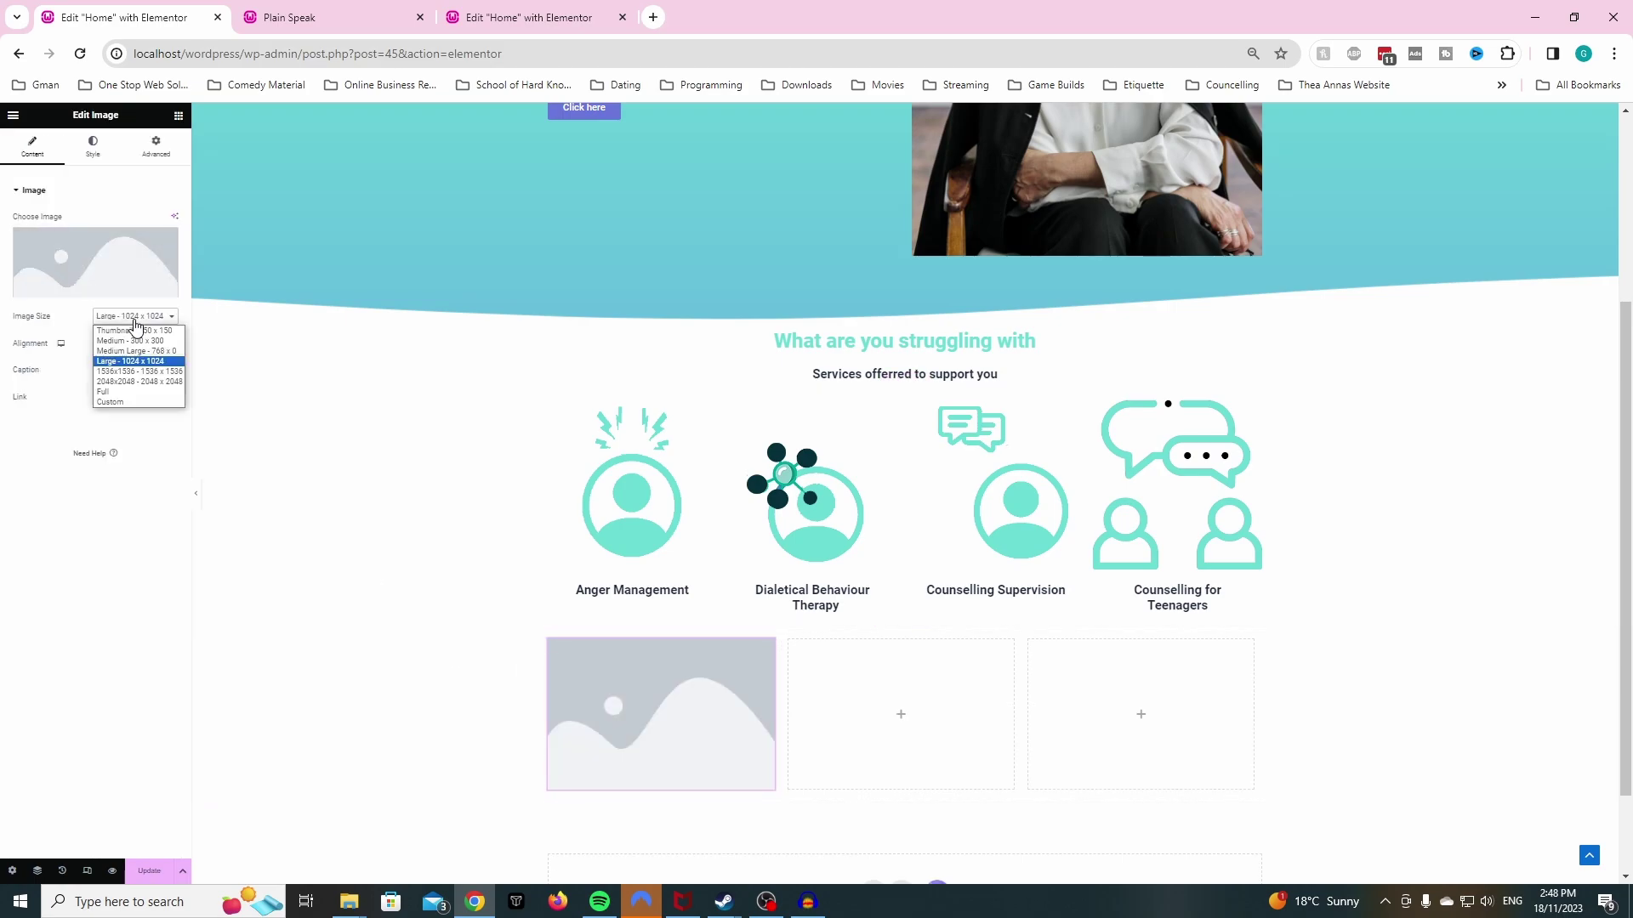
pyautogui.click(139, 342)
# - Check the finished Plain Speak page for reference and insert online-counselling.png from the media library as the first column's image
pyautogui.moveTo(98, 302)
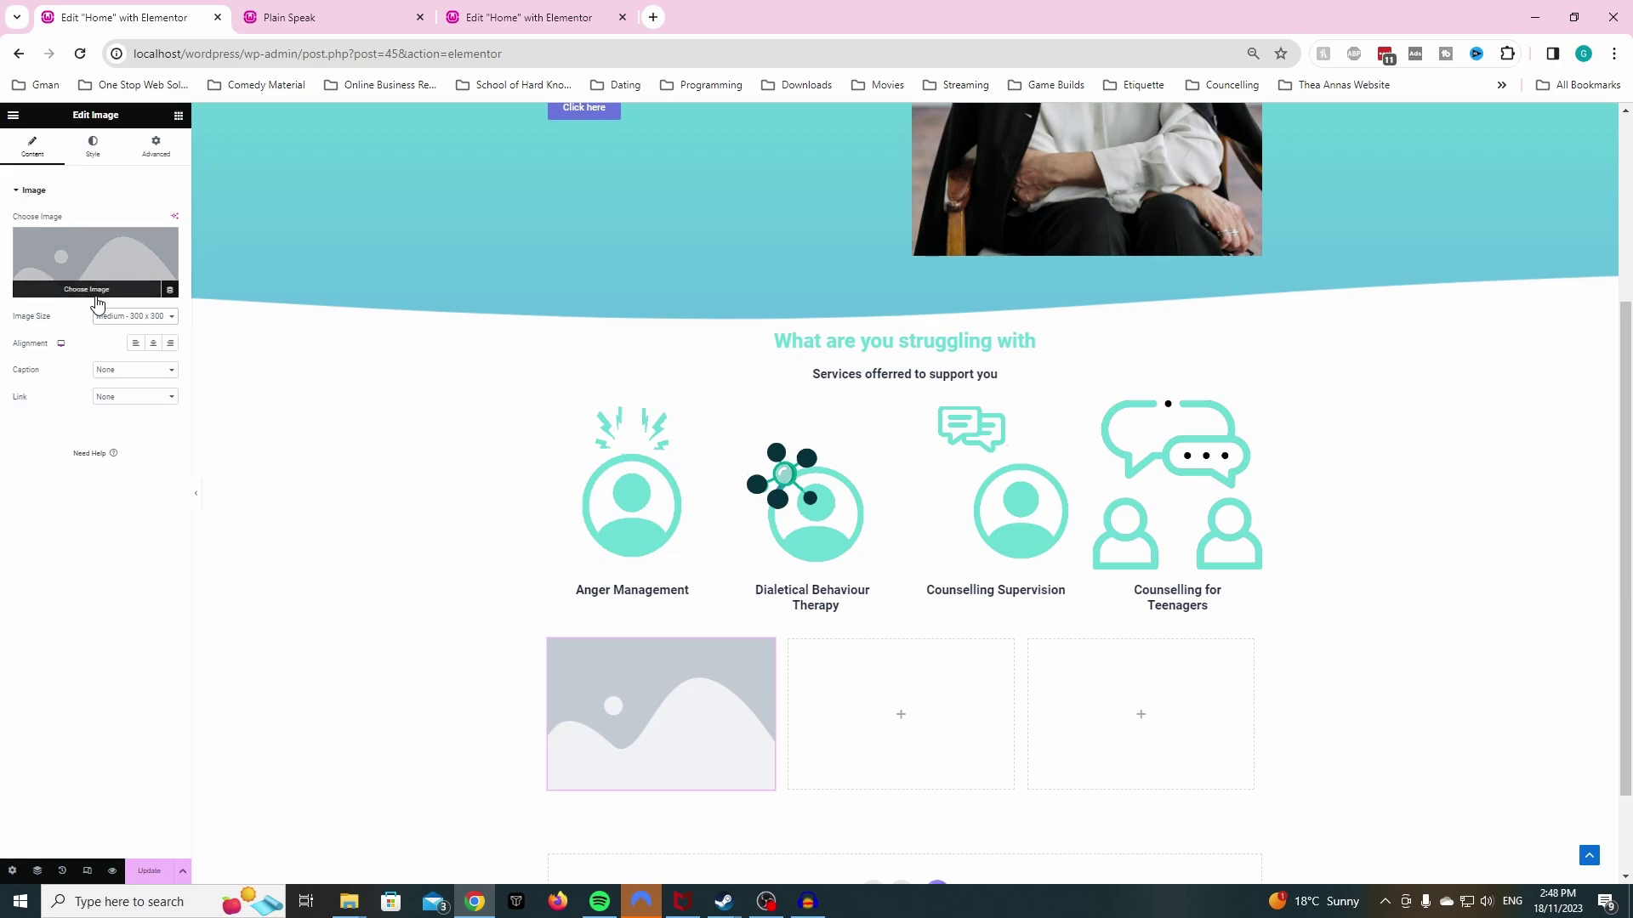
pyautogui.click(357, 17)
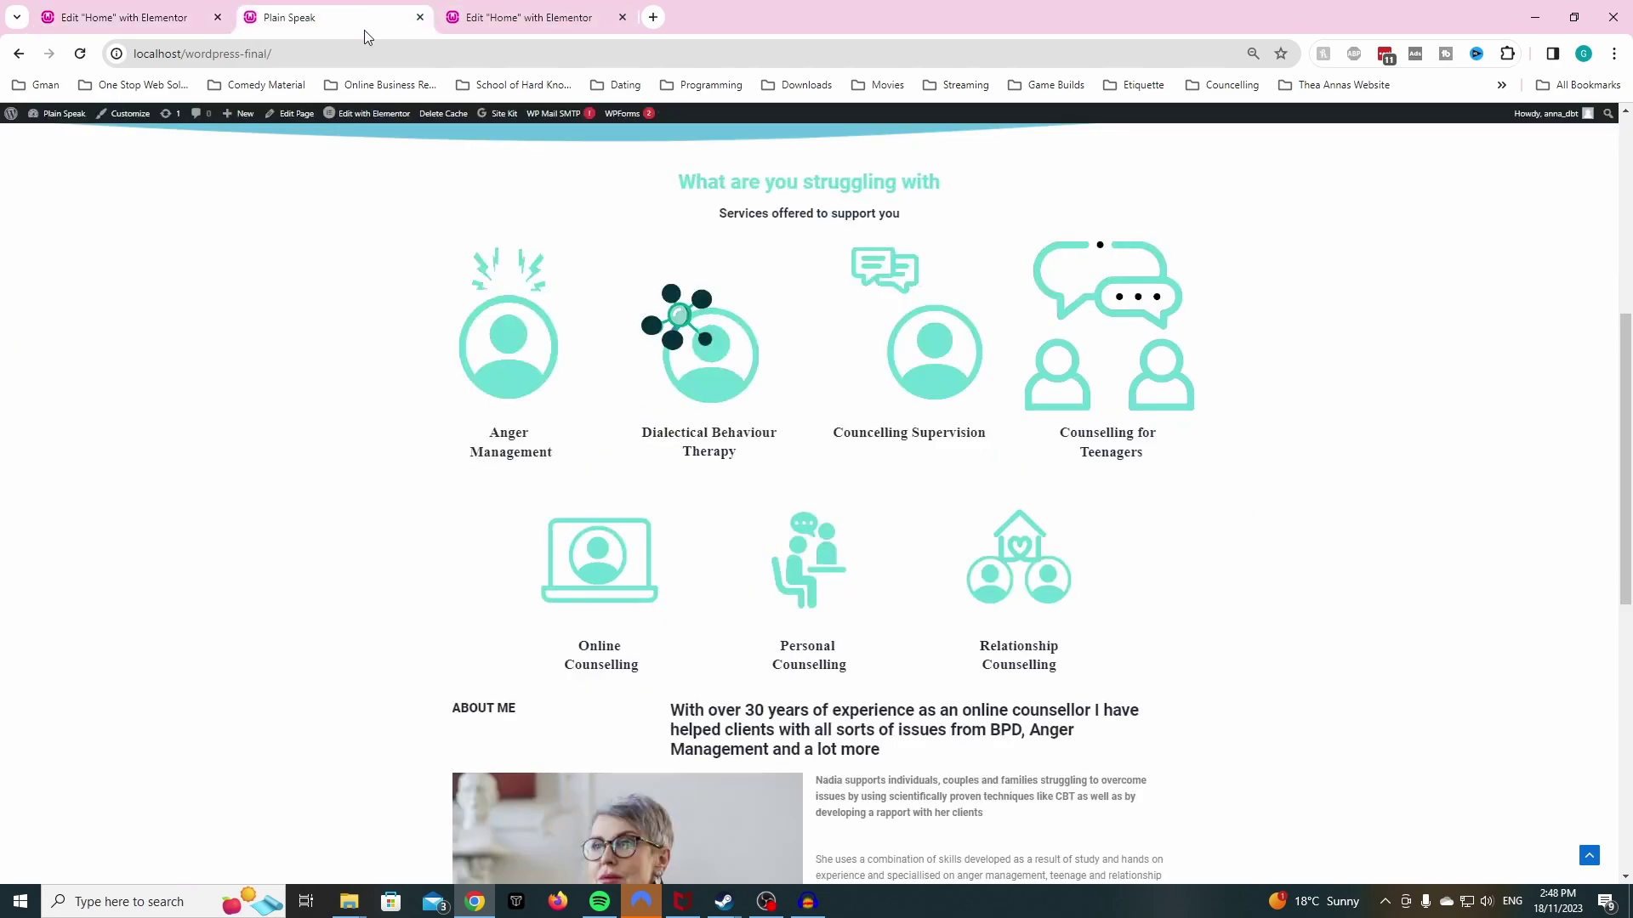
pyautogui.click(82, 11)
pyautogui.click(106, 290)
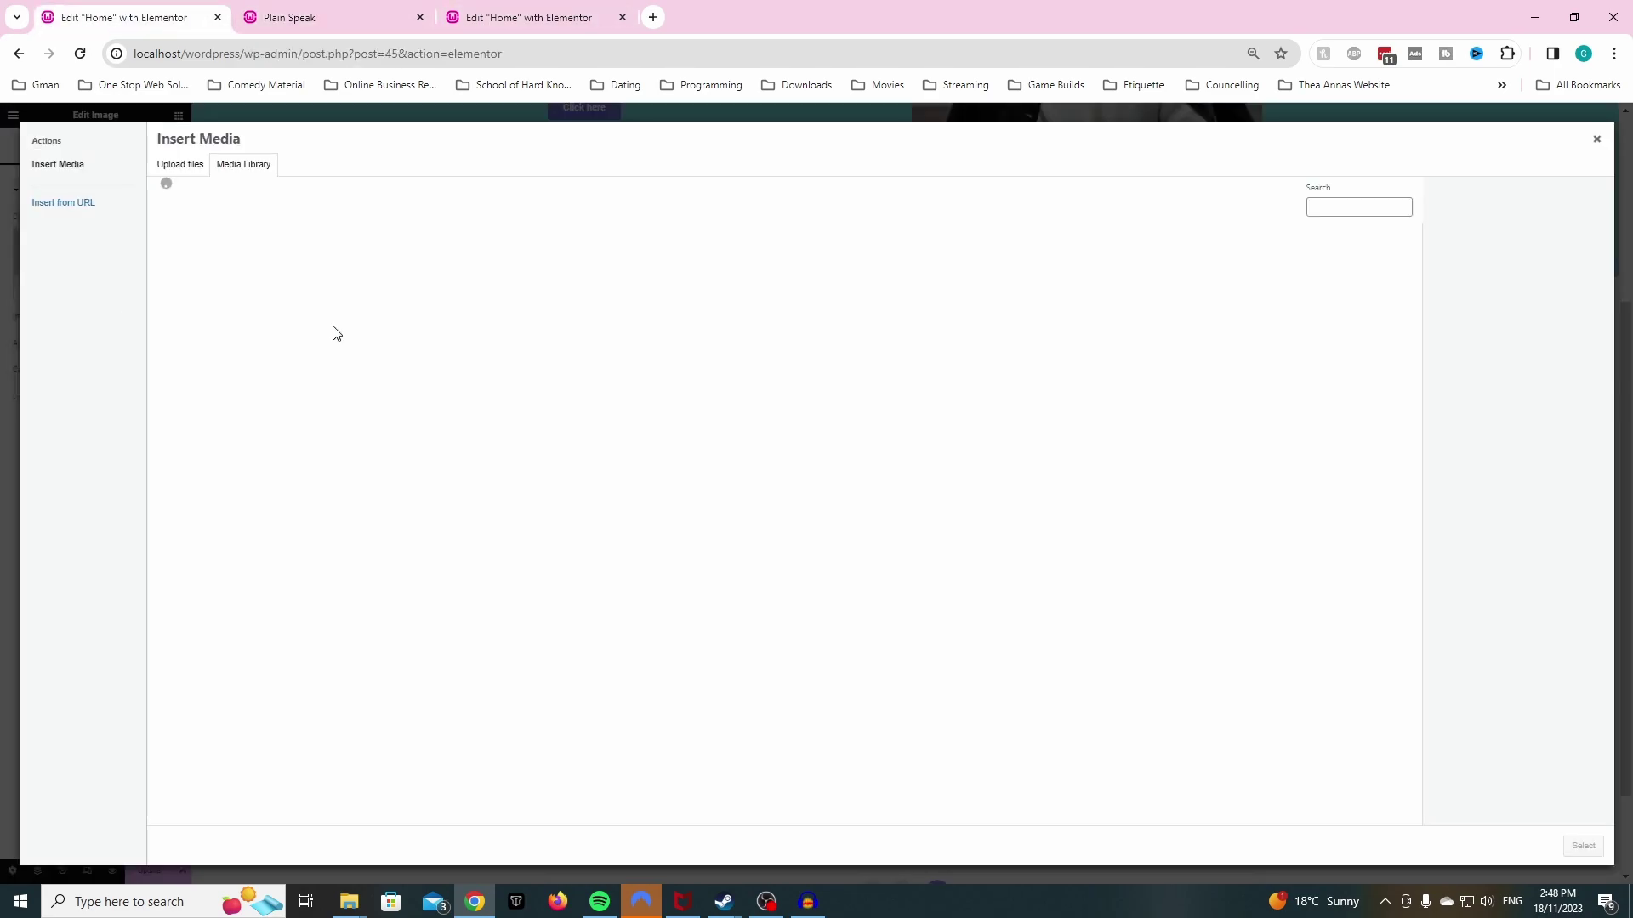
pyautogui.click(442, 297)
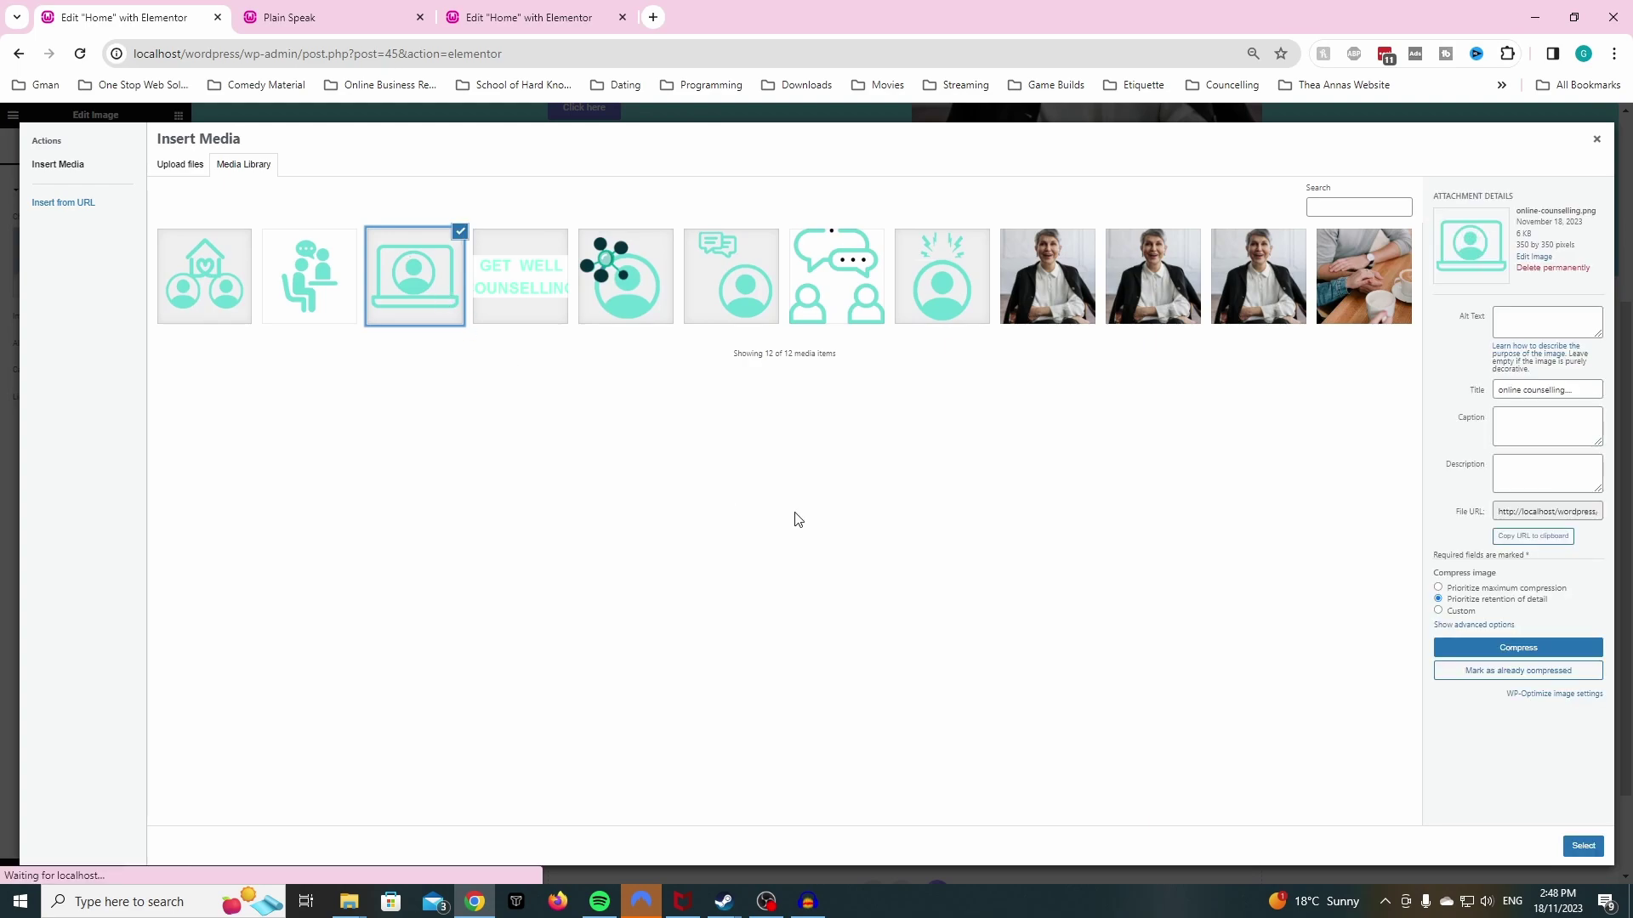
pyautogui.click(1570, 849)
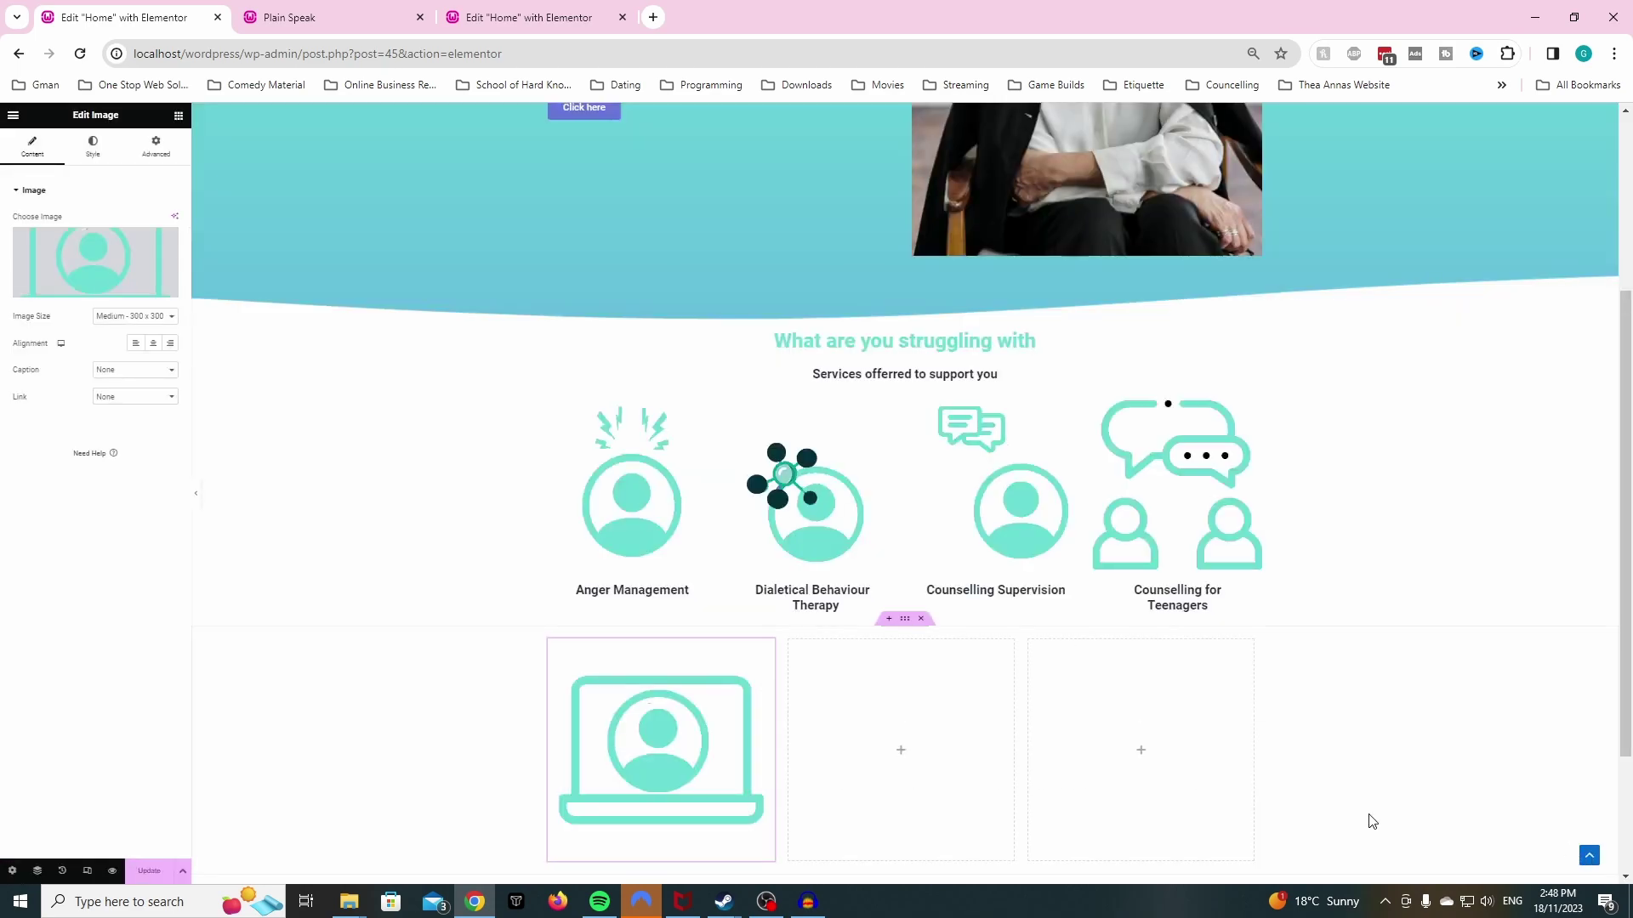
# - Add a Text Editor widget below the laptop image and replace its placeholder text with "Online Counselling"
pyautogui.scroll(-2, 339, 528)
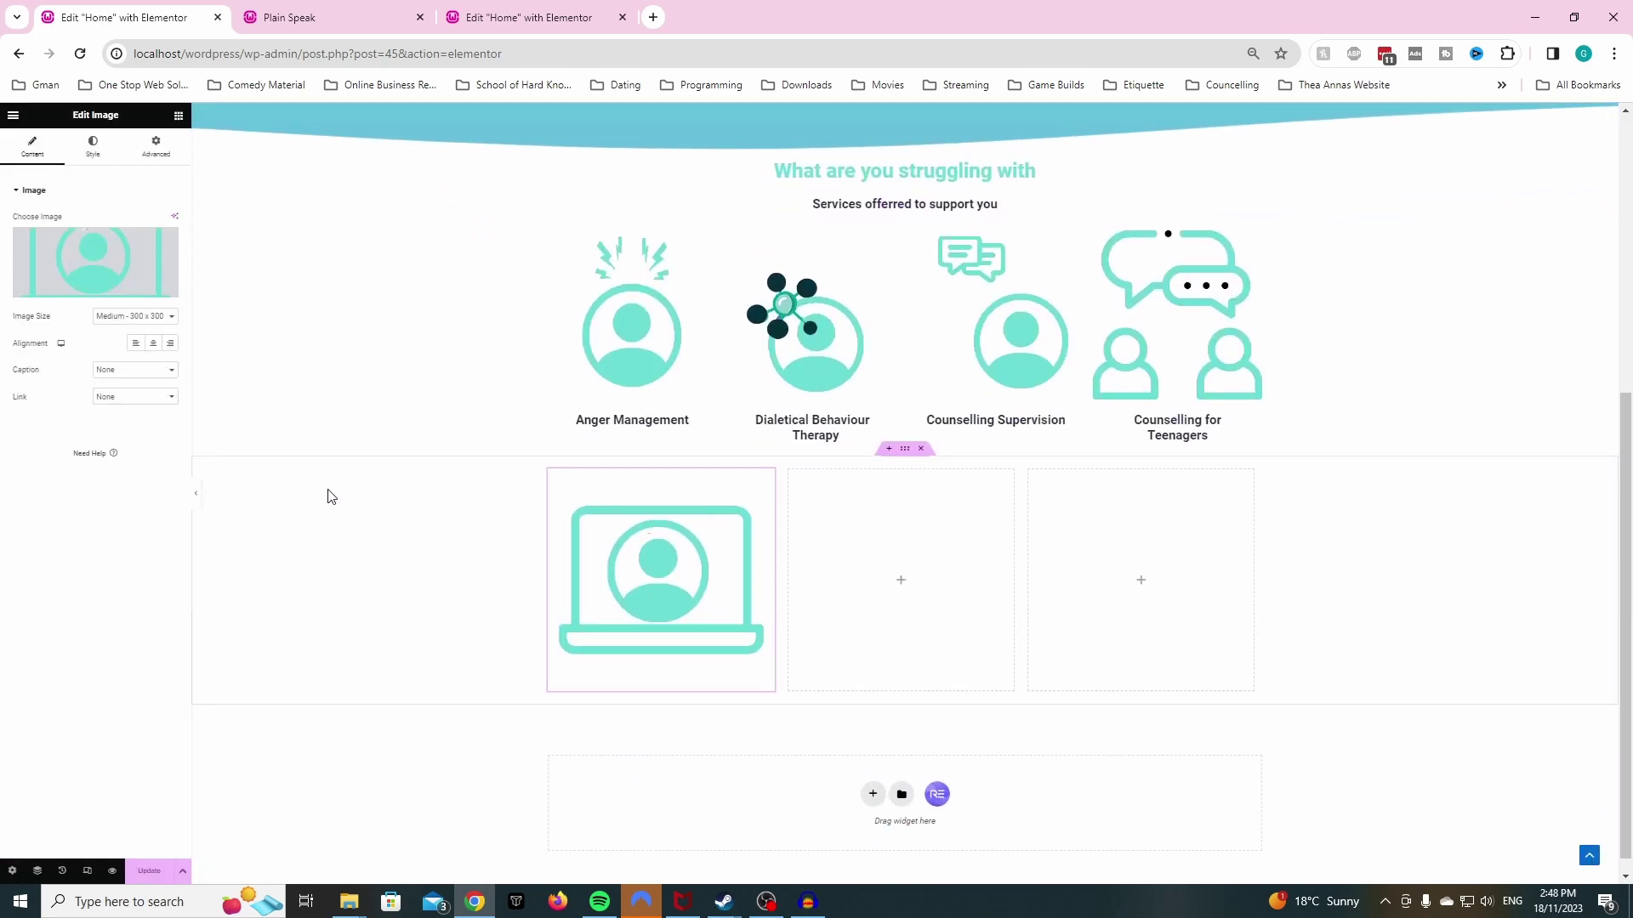
pyautogui.click(179, 115)
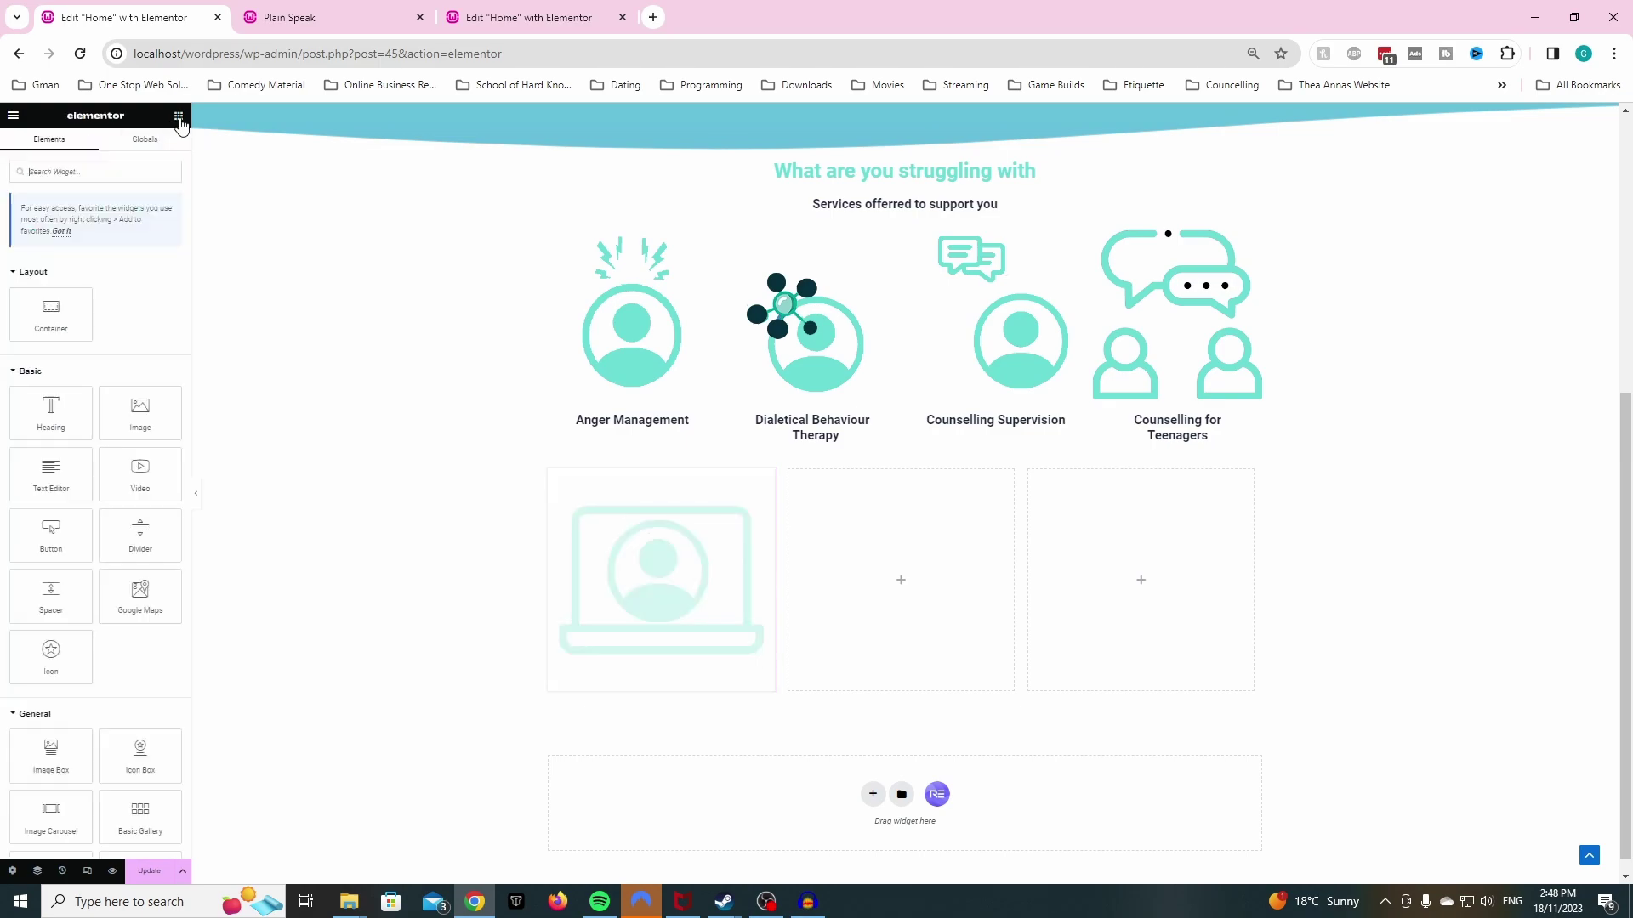
pyautogui.moveTo(59, 485); pyautogui.dragTo(609, 667)
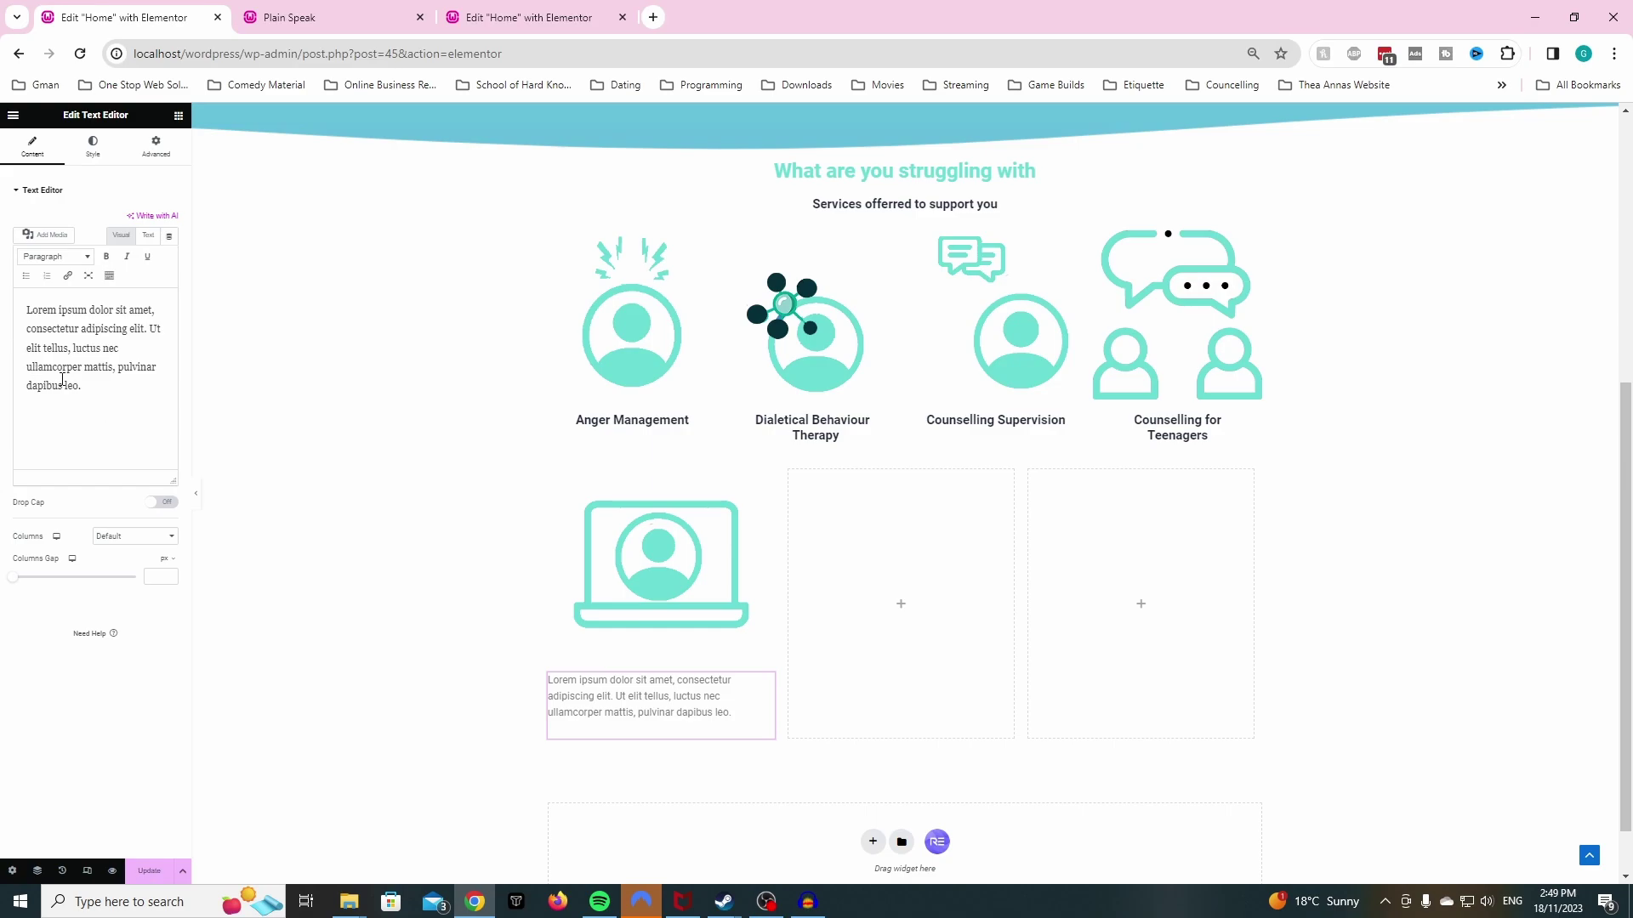
pyautogui.click(531, 21)
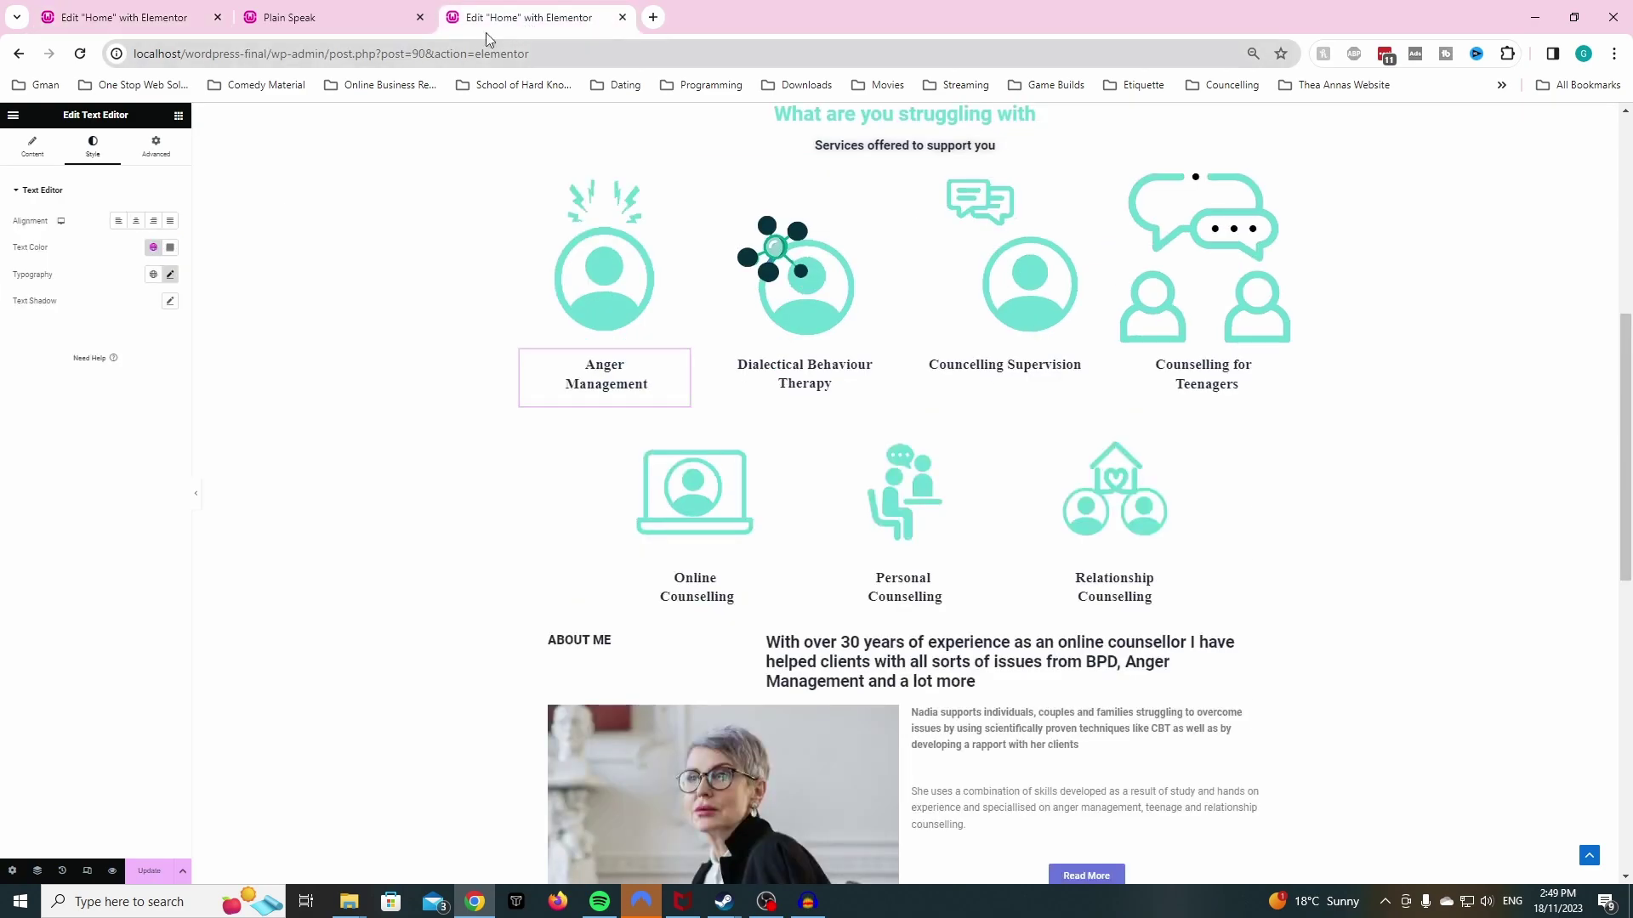
pyautogui.click(108, 15)
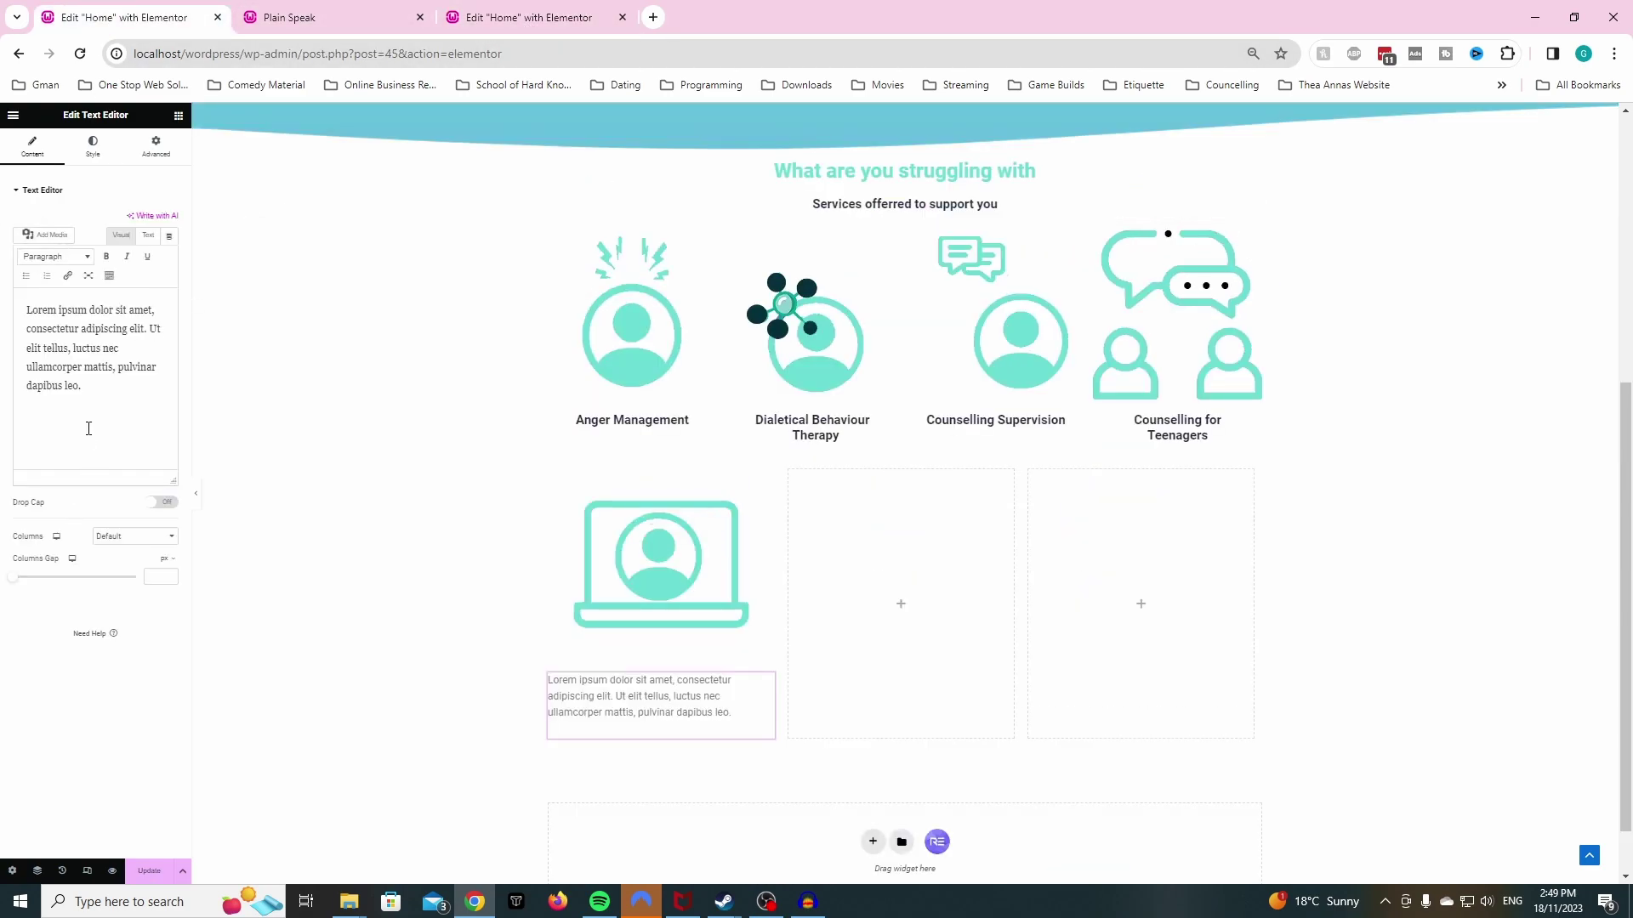
pyautogui.moveTo(91, 389); pyautogui.dragTo(11, 307)
pyautogui.write('Online Counselling')
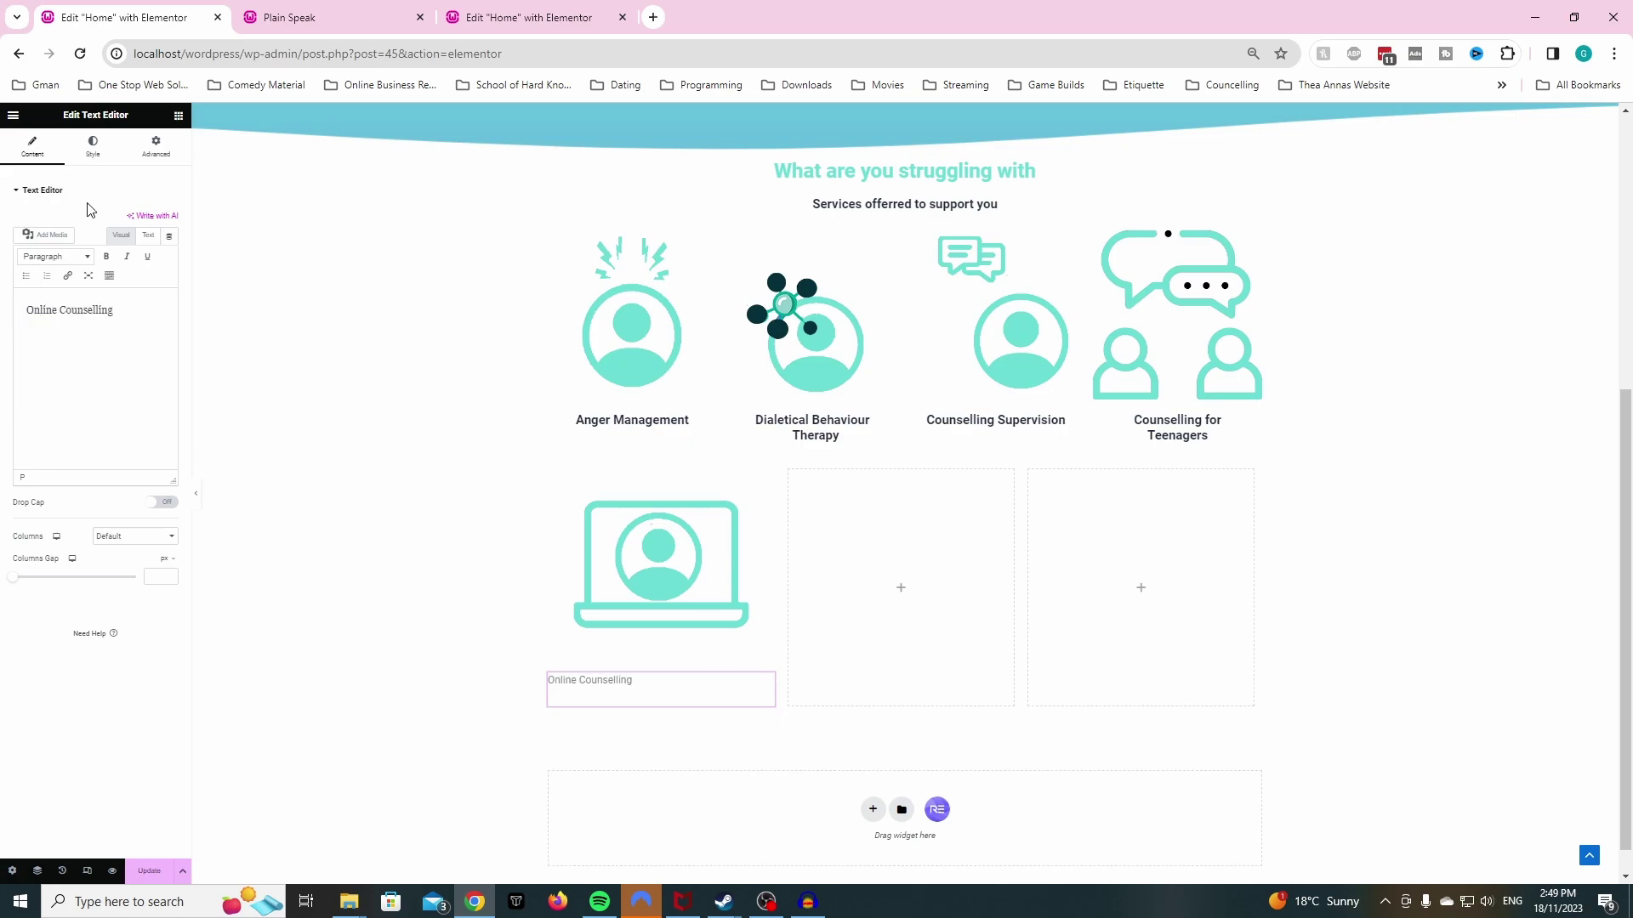
# - Centre the "Online Counselling" caption and format it as Heading 5
pyautogui.click(93, 146)
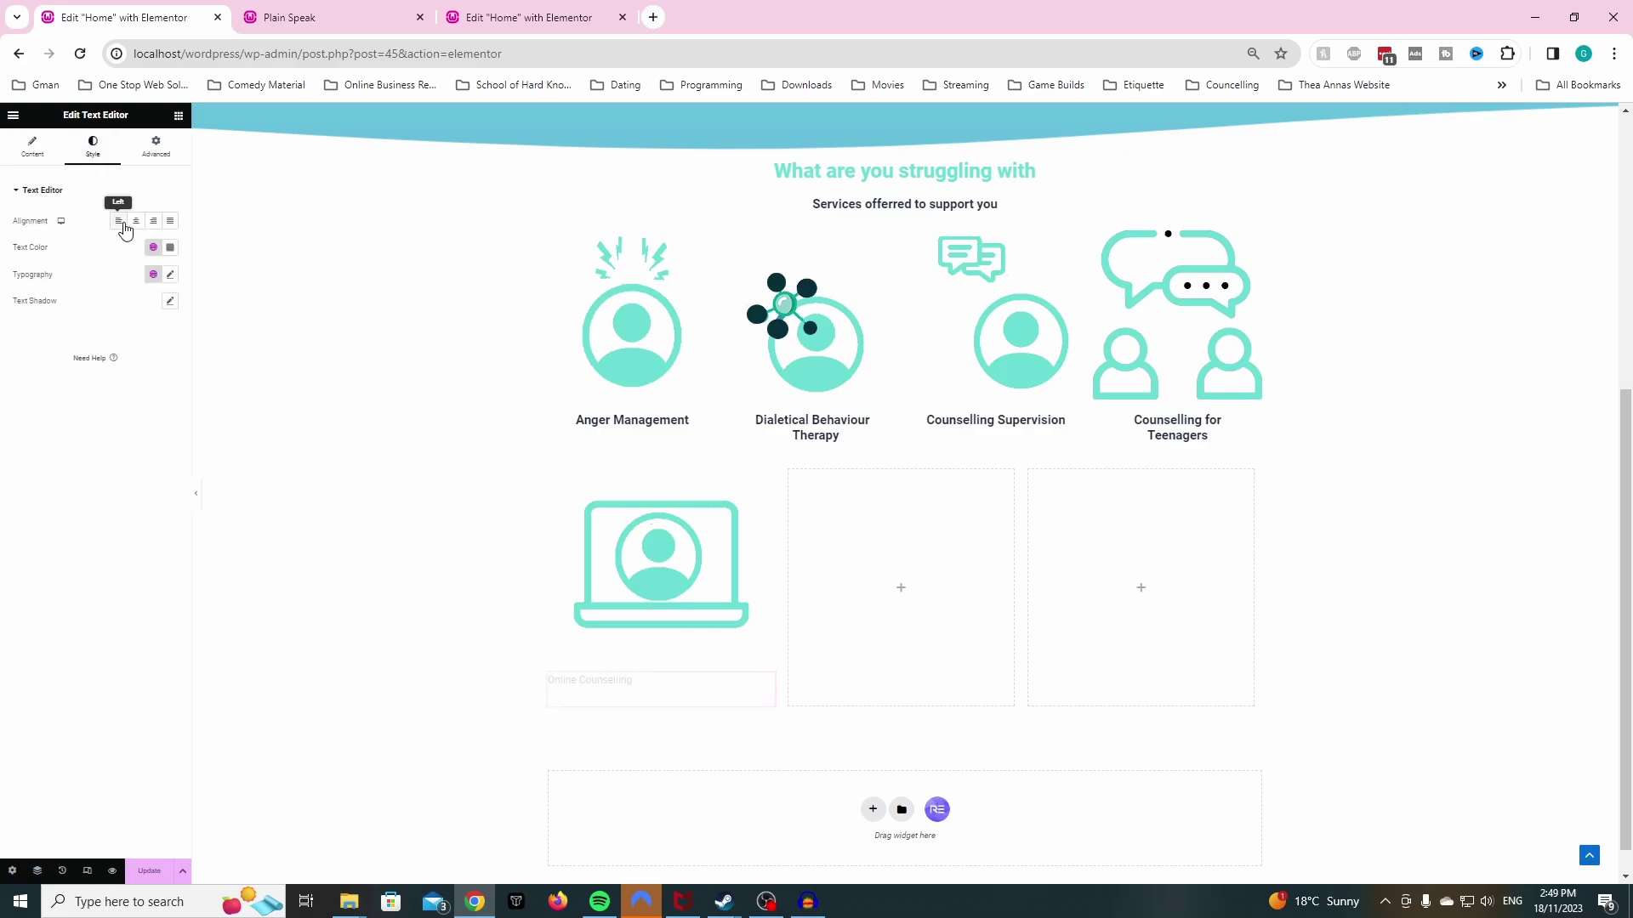
pyautogui.click(136, 220)
pyautogui.click(32, 145)
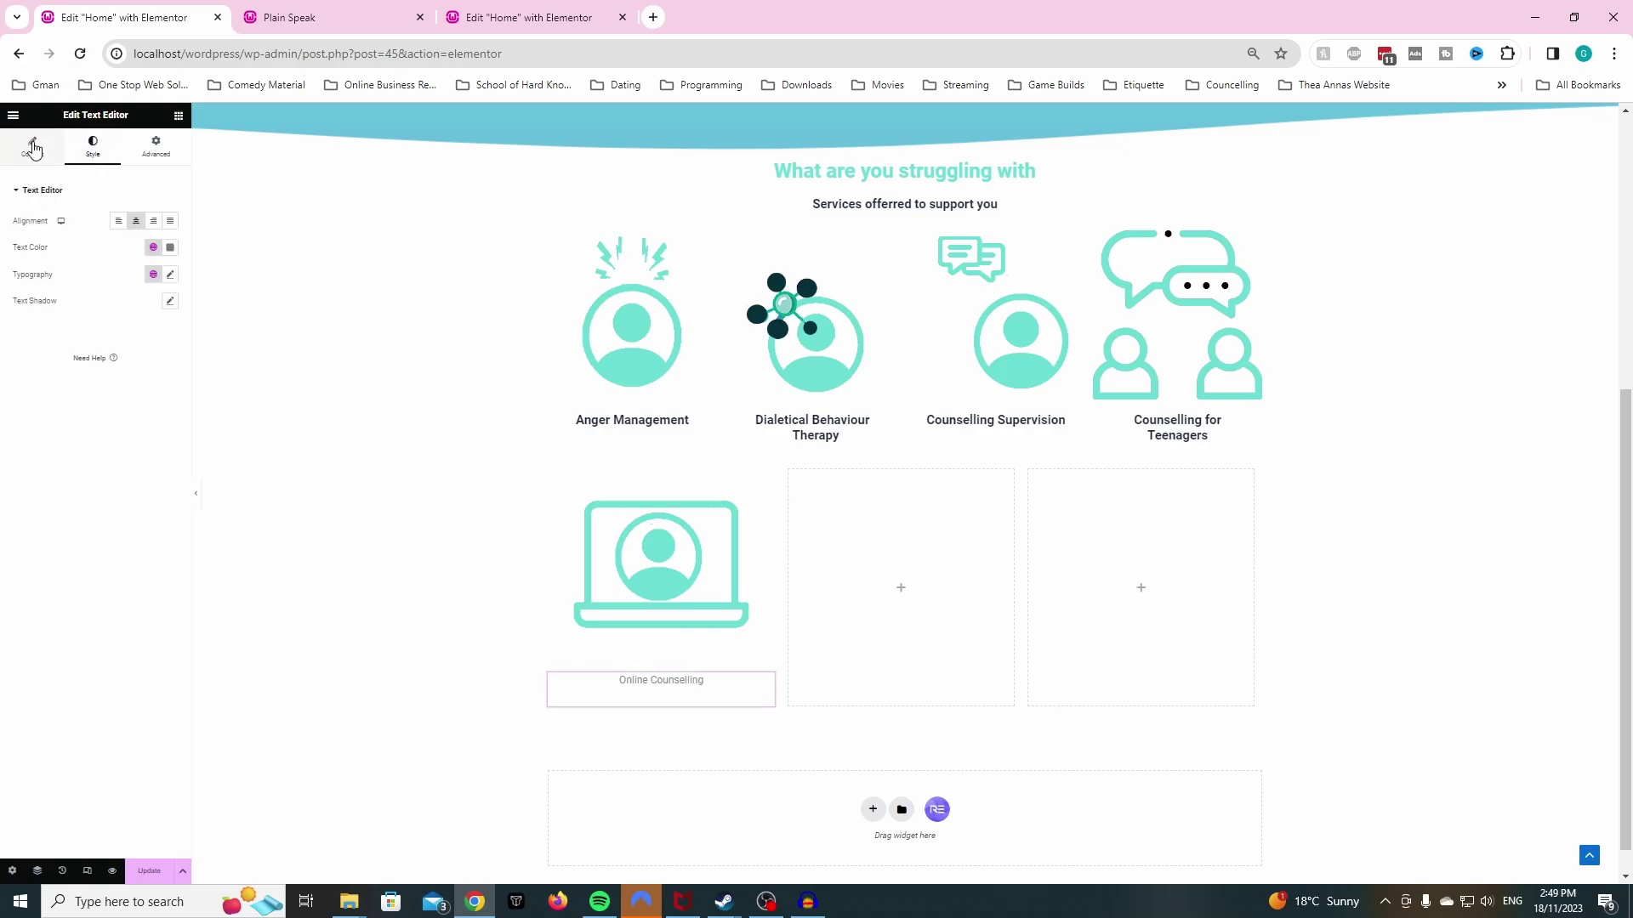
pyautogui.moveTo(123, 306); pyautogui.dragTo(18, 302)
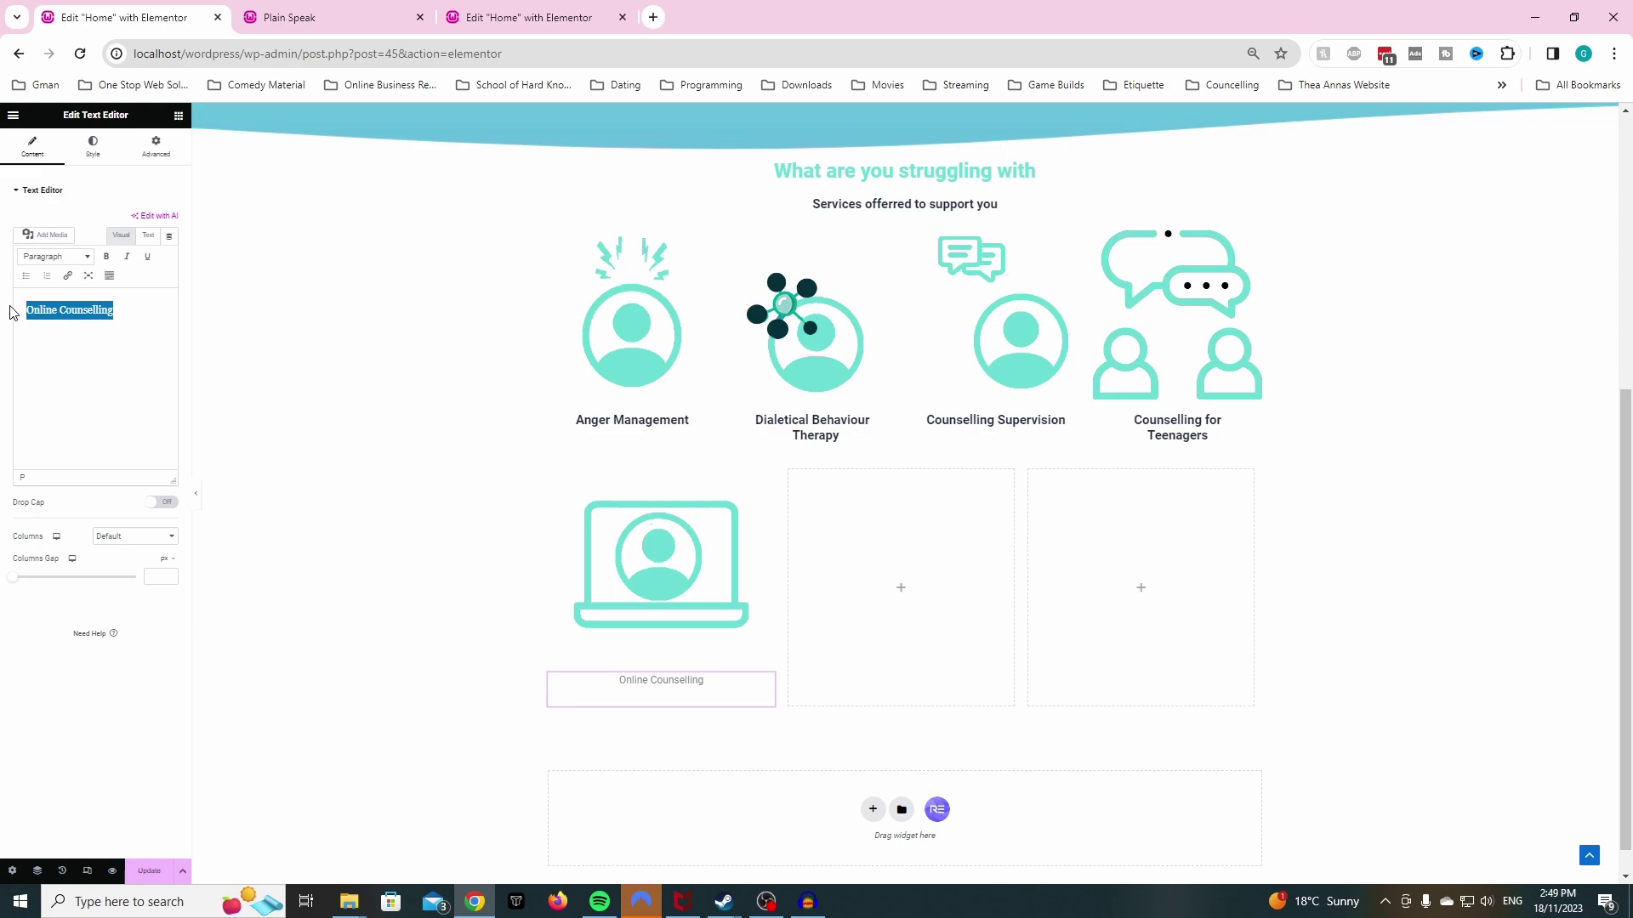
pyautogui.click(88, 258)
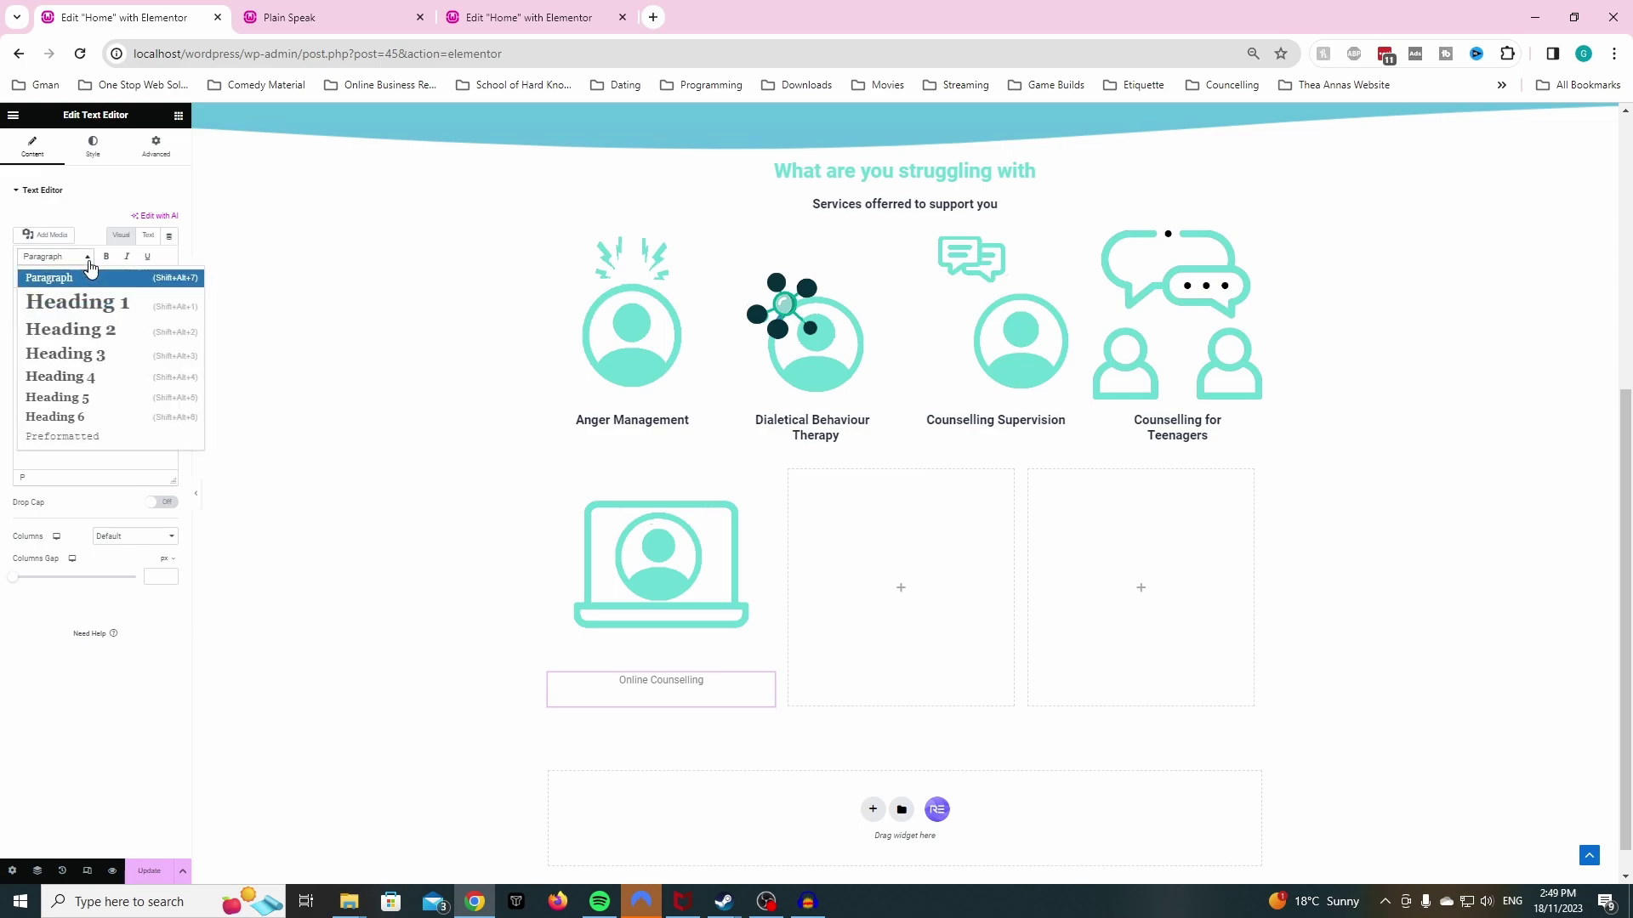
pyautogui.click(81, 397)
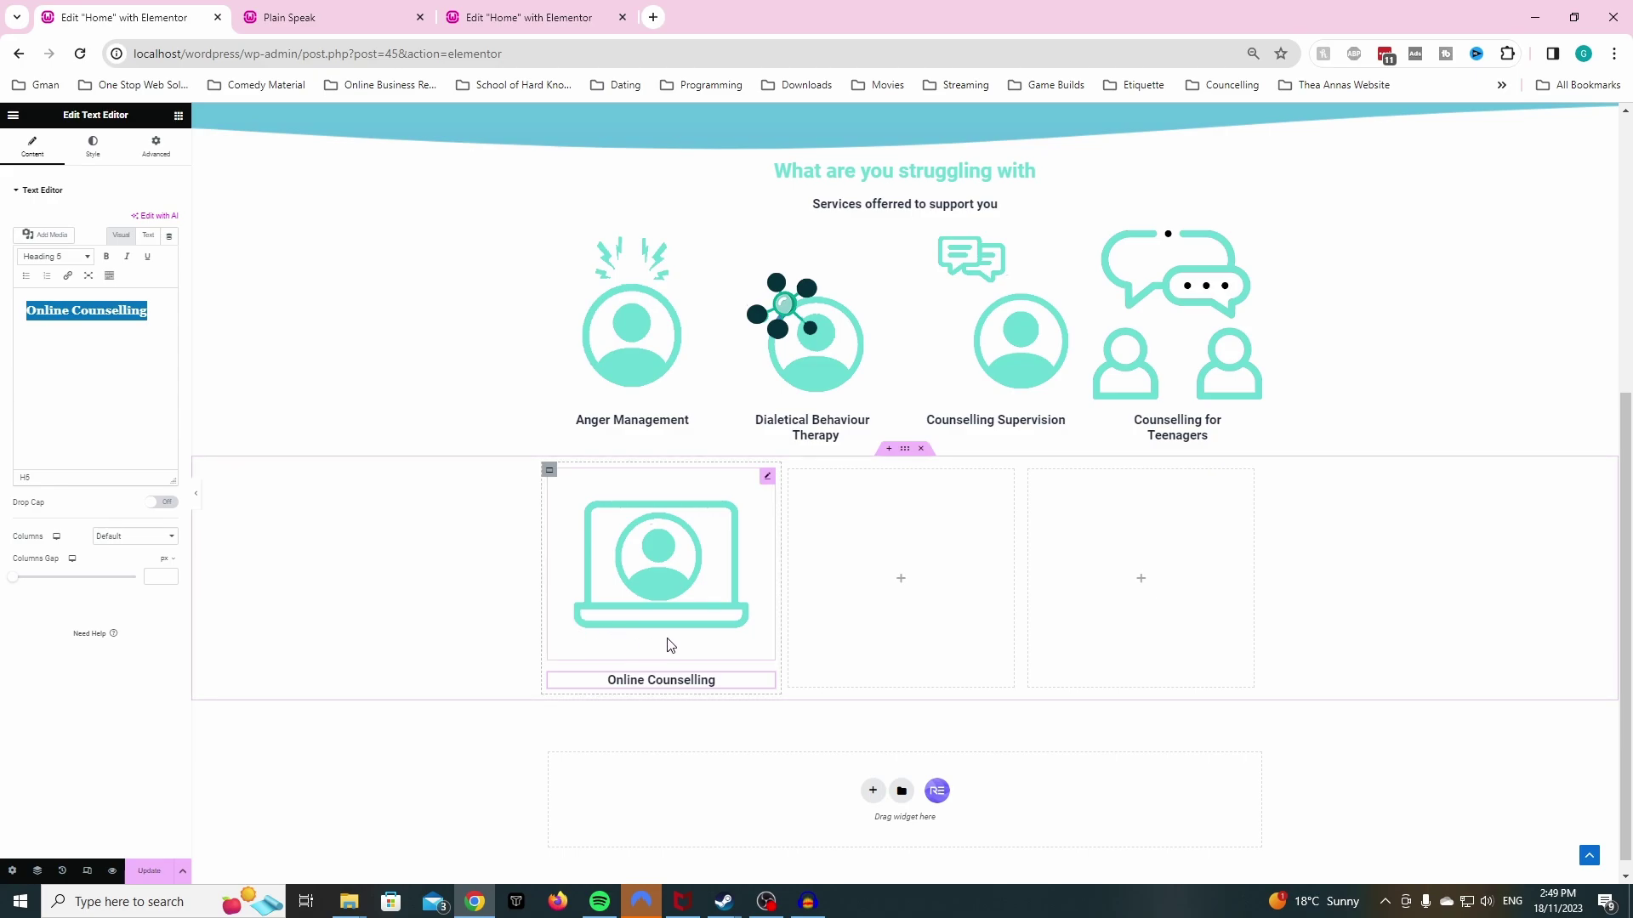
# - Place an Image widget in the second column of the new row and set its image size to Medium - 300 x 300
pyautogui.click(387, 19)
pyautogui.click(40, 14)
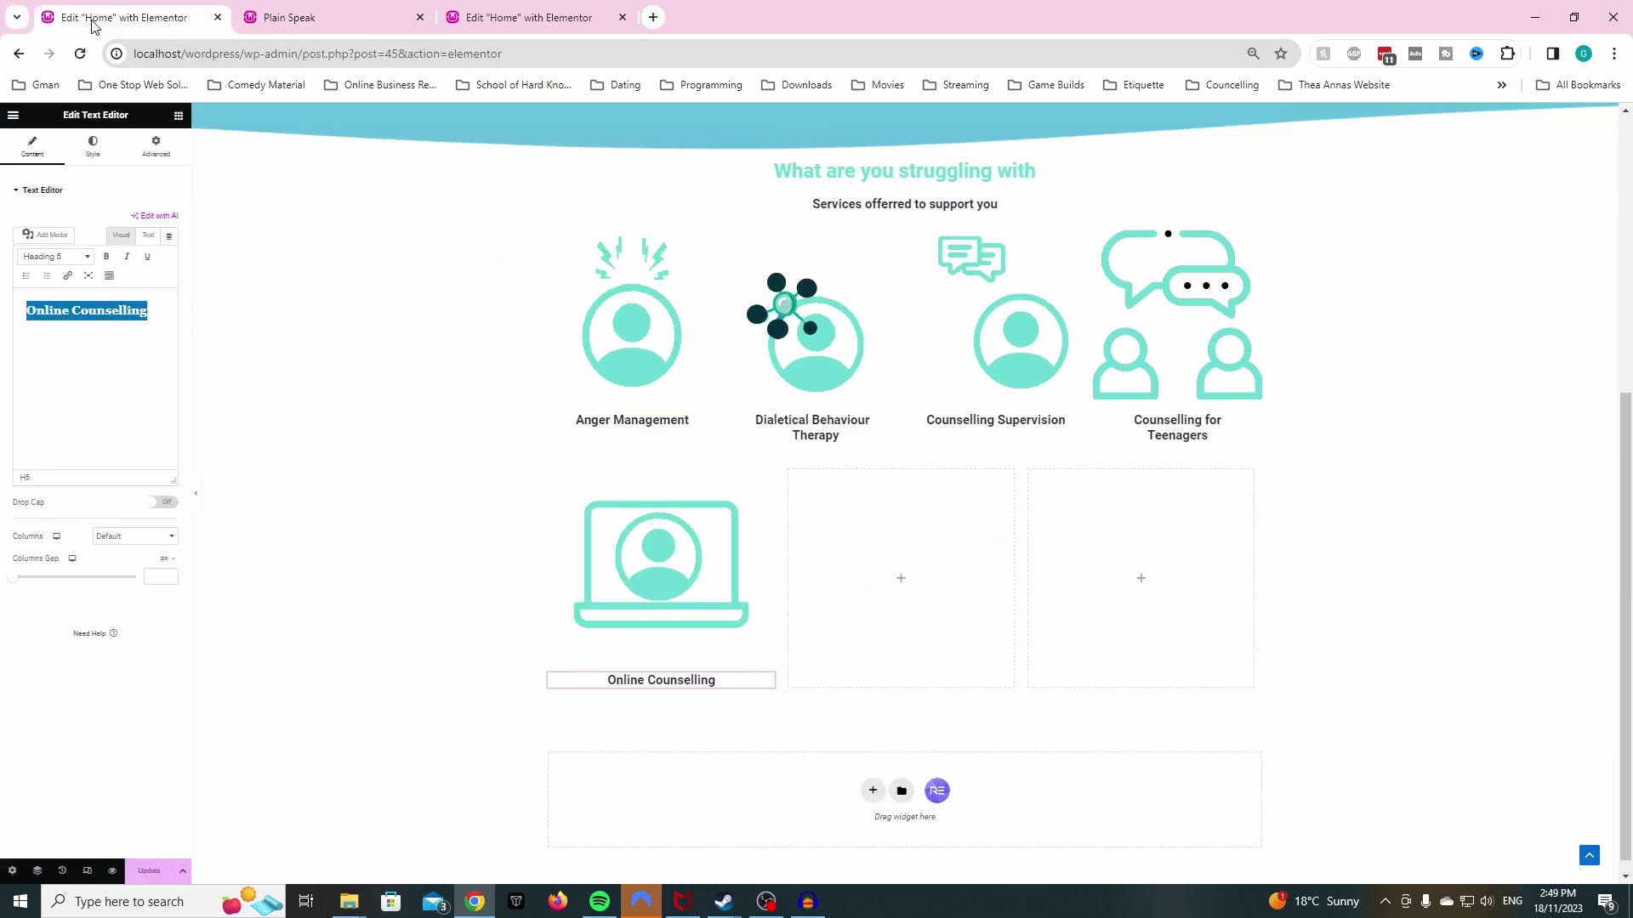
pyautogui.click(179, 119)
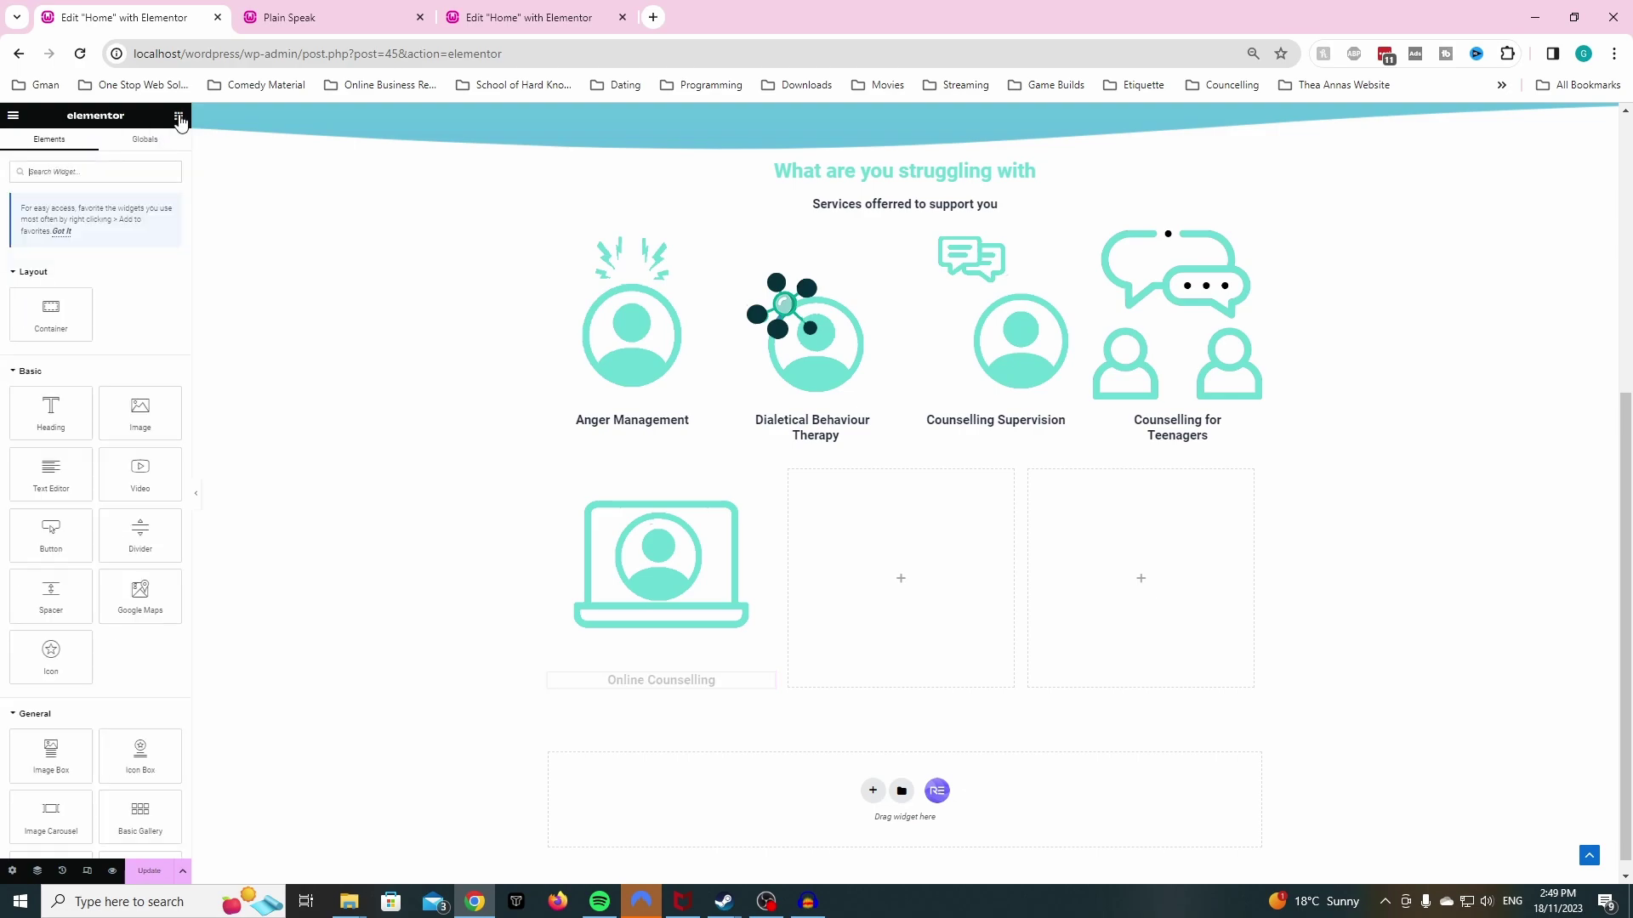
pyautogui.moveTo(140, 412); pyautogui.dragTo(846, 536)
pyautogui.click(136, 316)
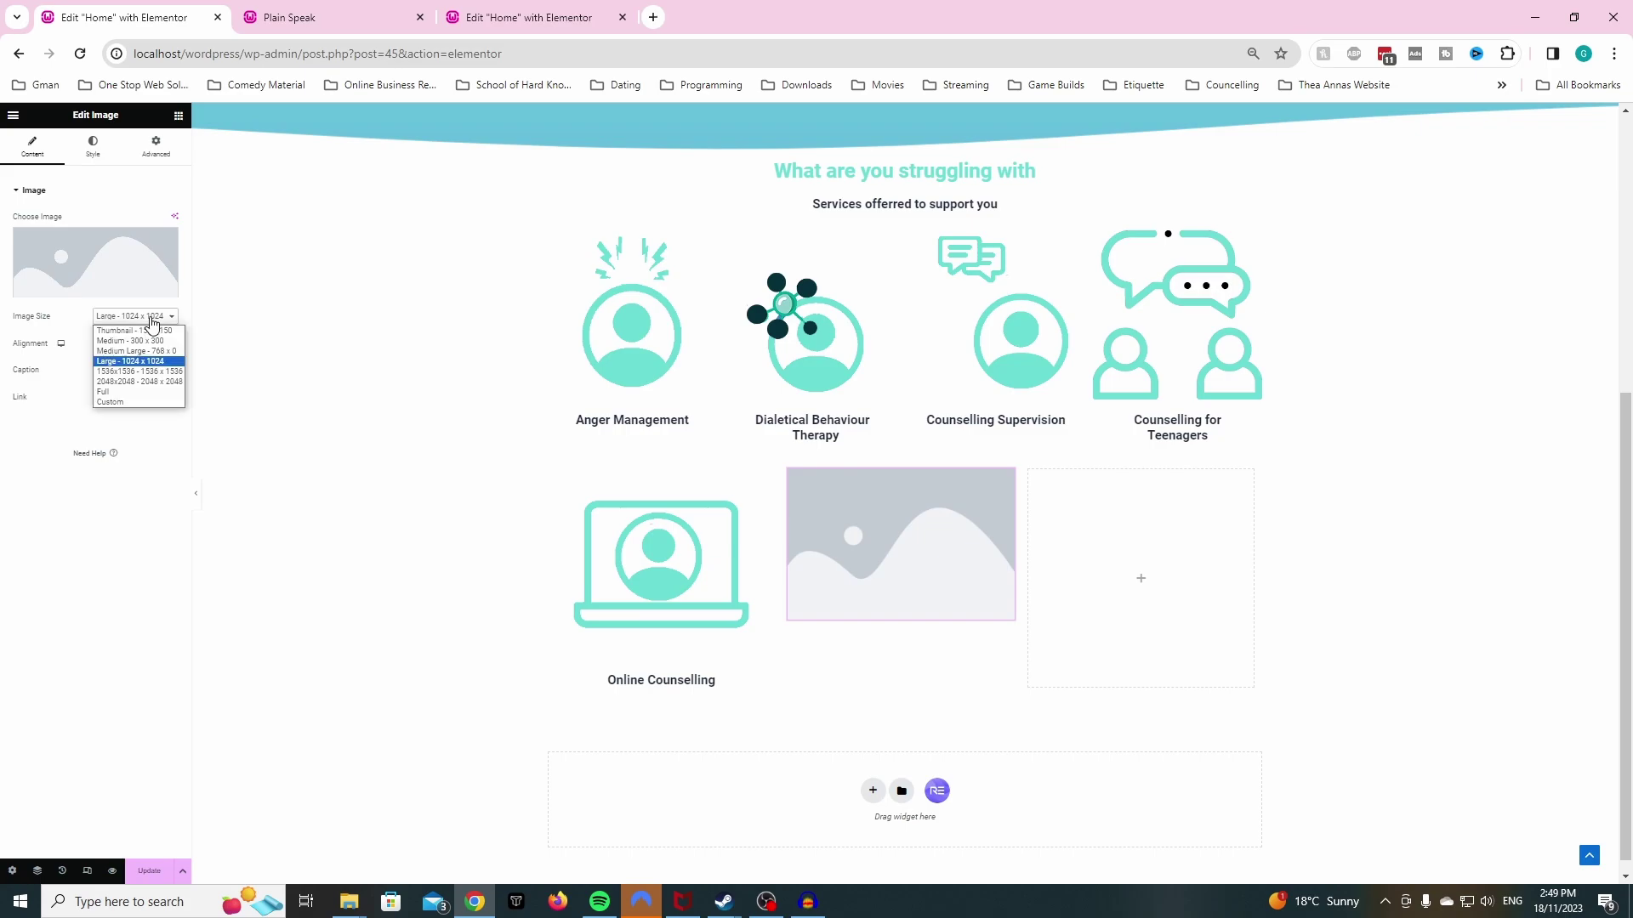
pyautogui.click(127, 331)
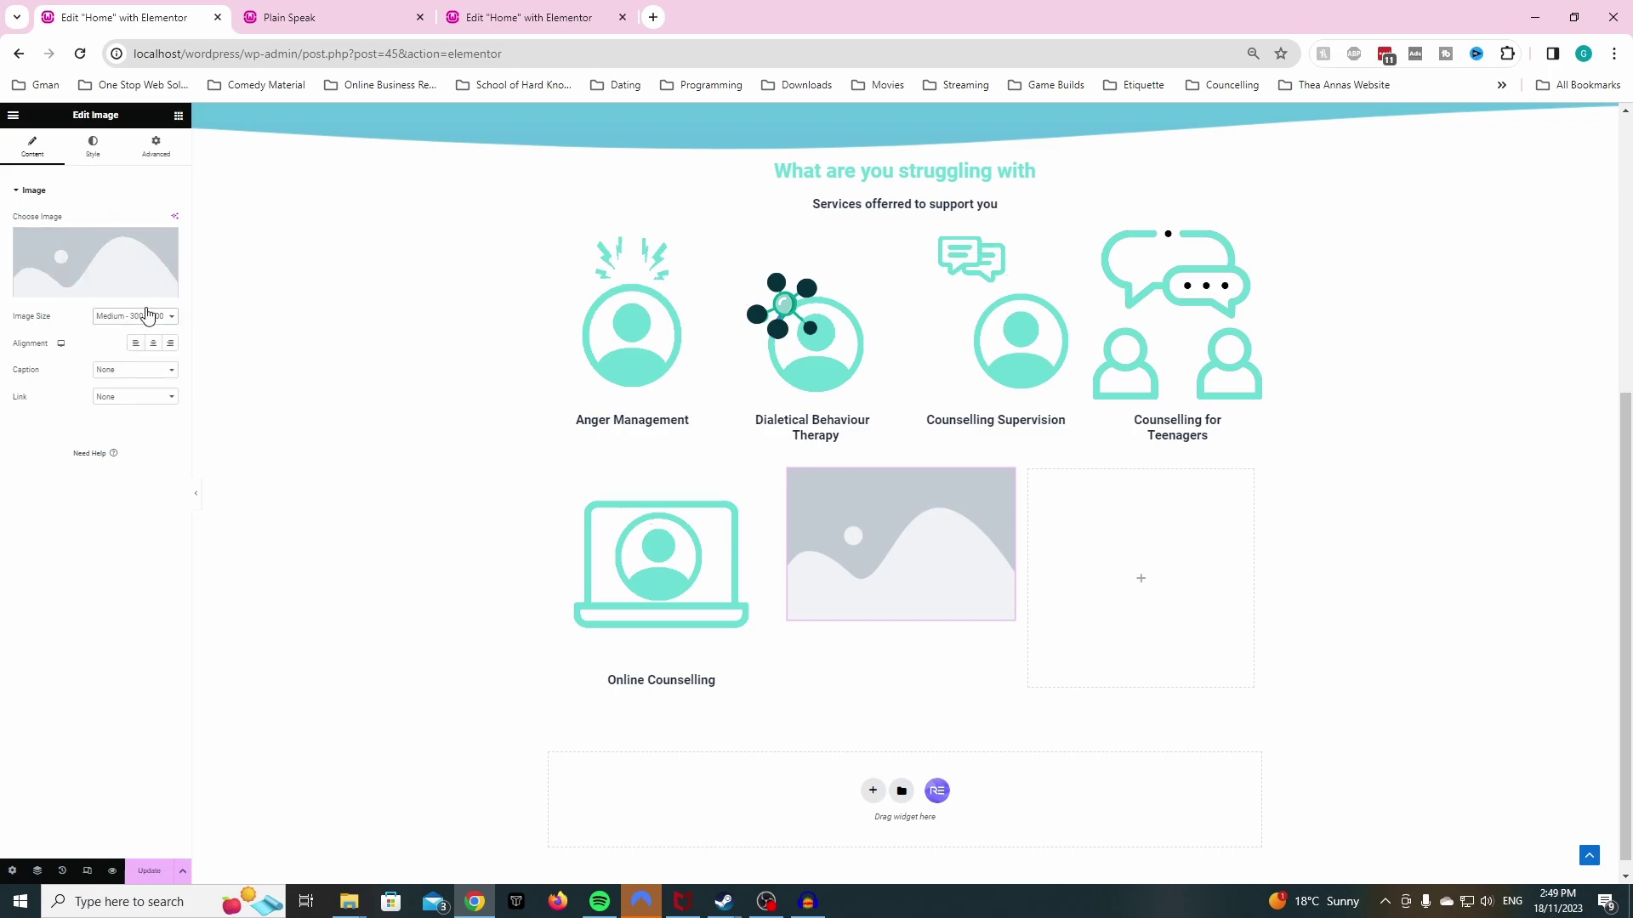
# - Check the Plain Speak page for reference and insert personal-counselling.png from the media library as the second column's image
pyautogui.click(80, 289)
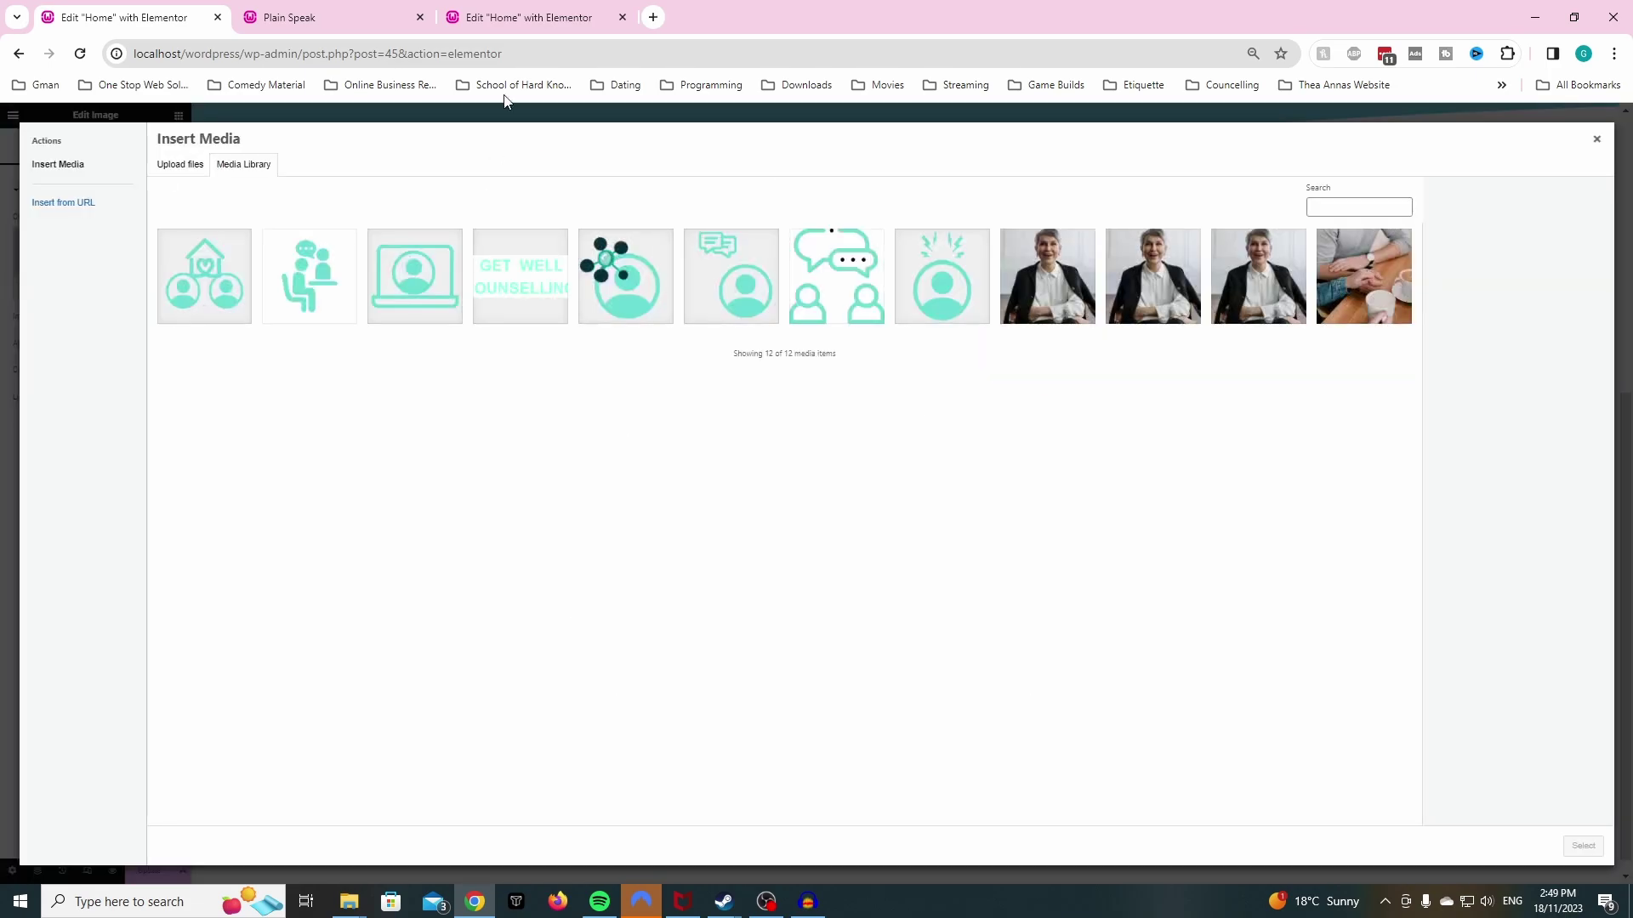
pyautogui.click(366, 17)
pyautogui.click(67, 7)
pyautogui.click(320, 288)
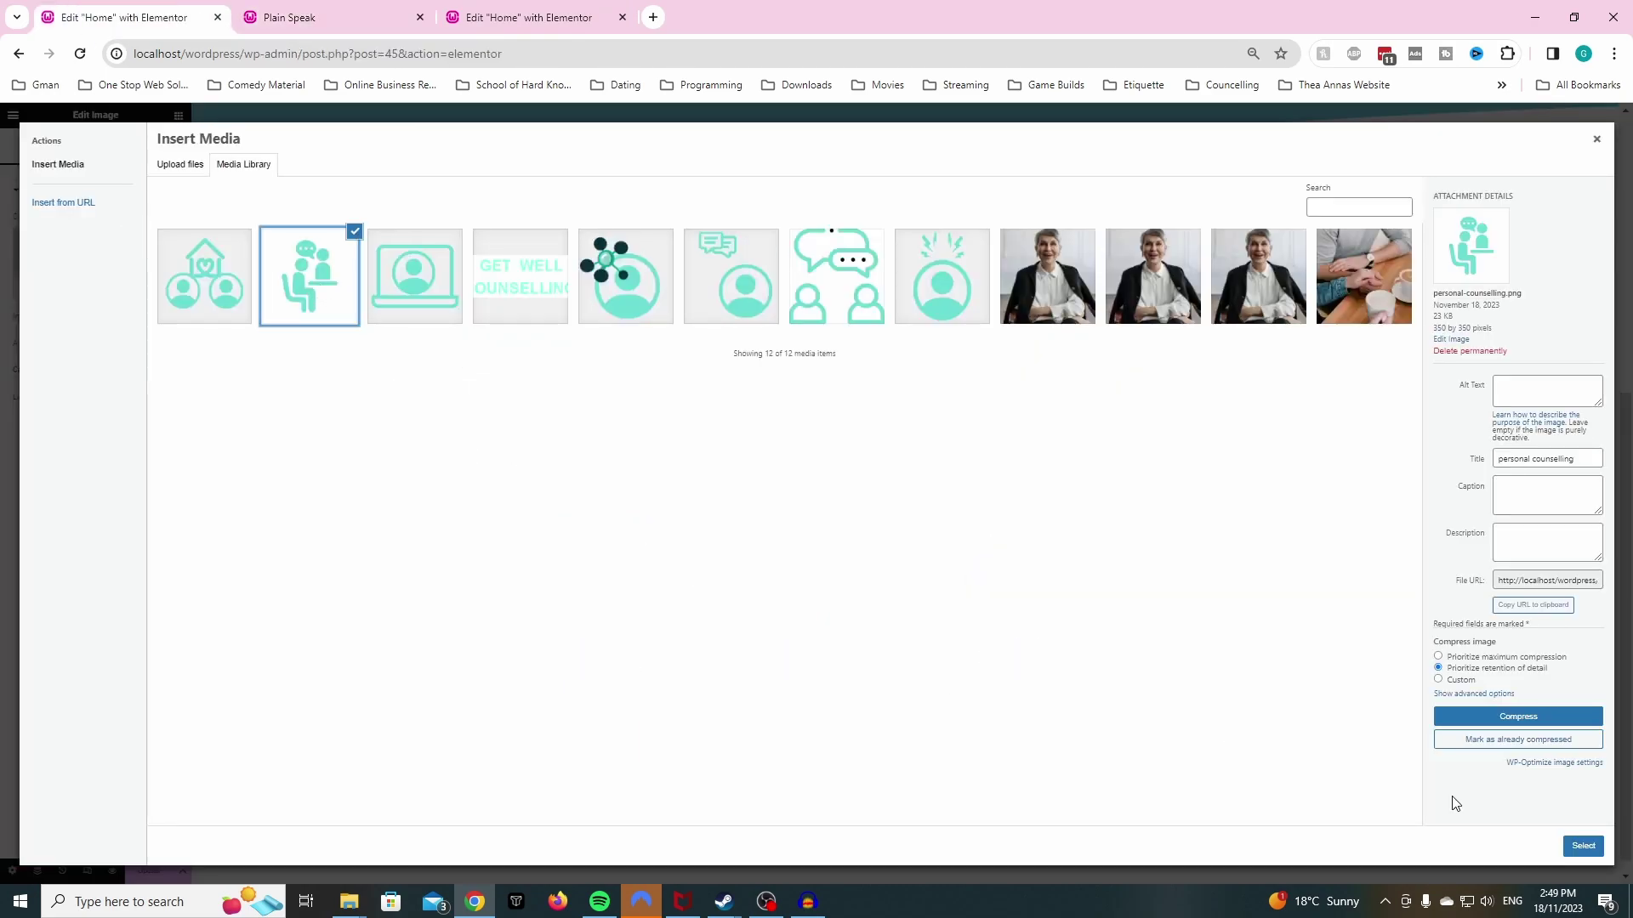
pyautogui.click(1577, 845)
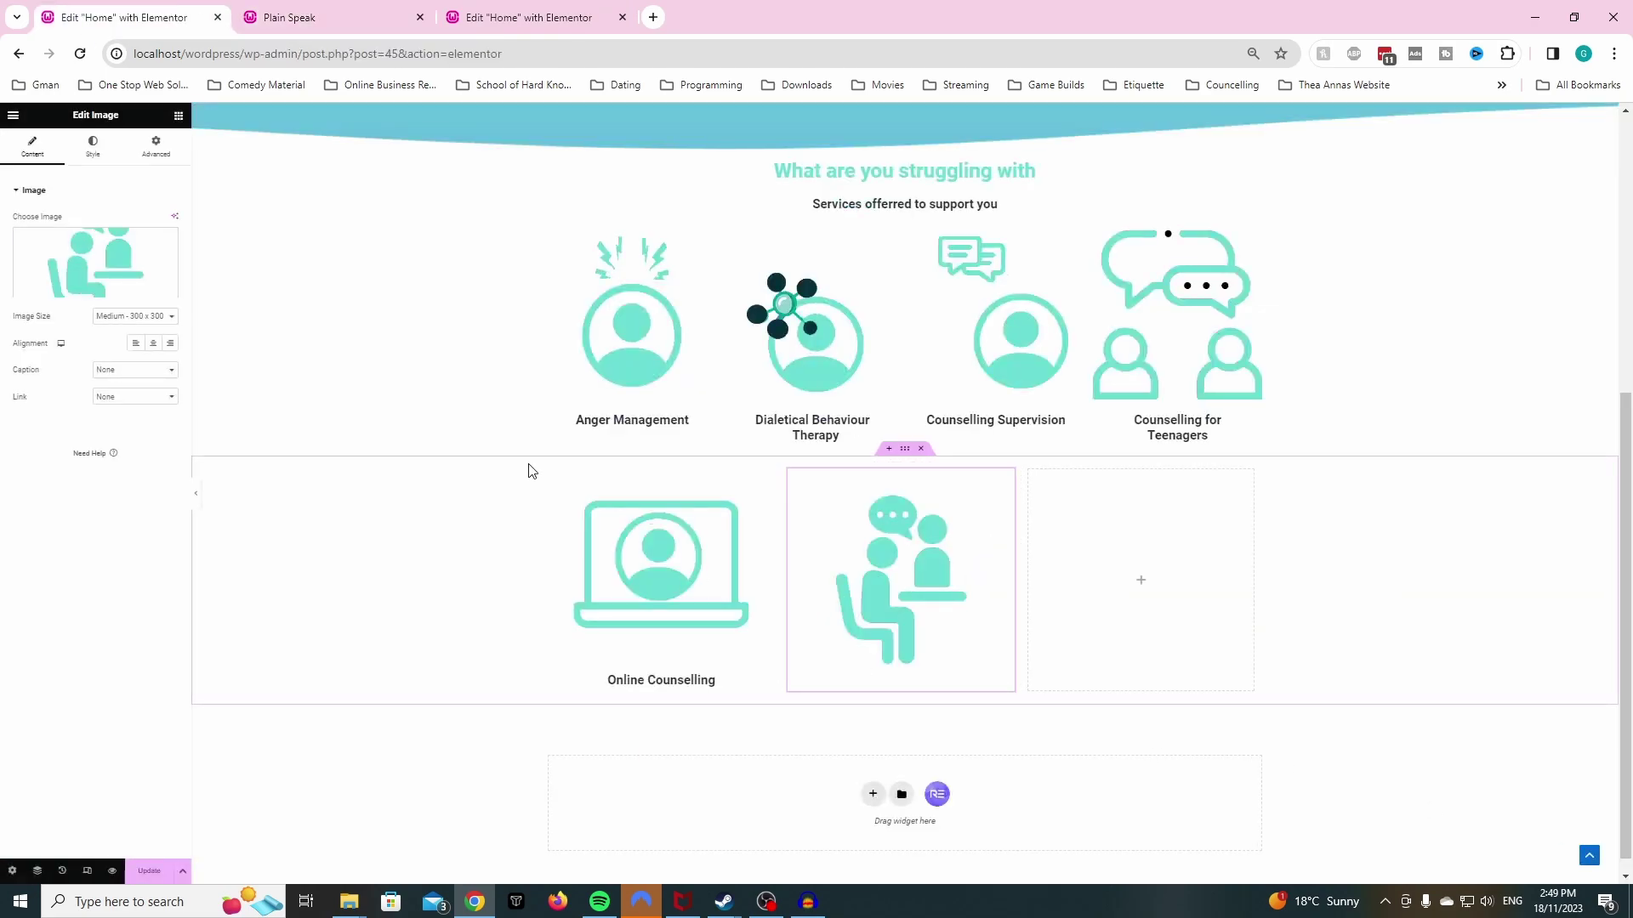
# - Add a Text Editor widget below the second column's image and replace its placeholder text with "Personal Counselling"
pyautogui.click(180, 116)
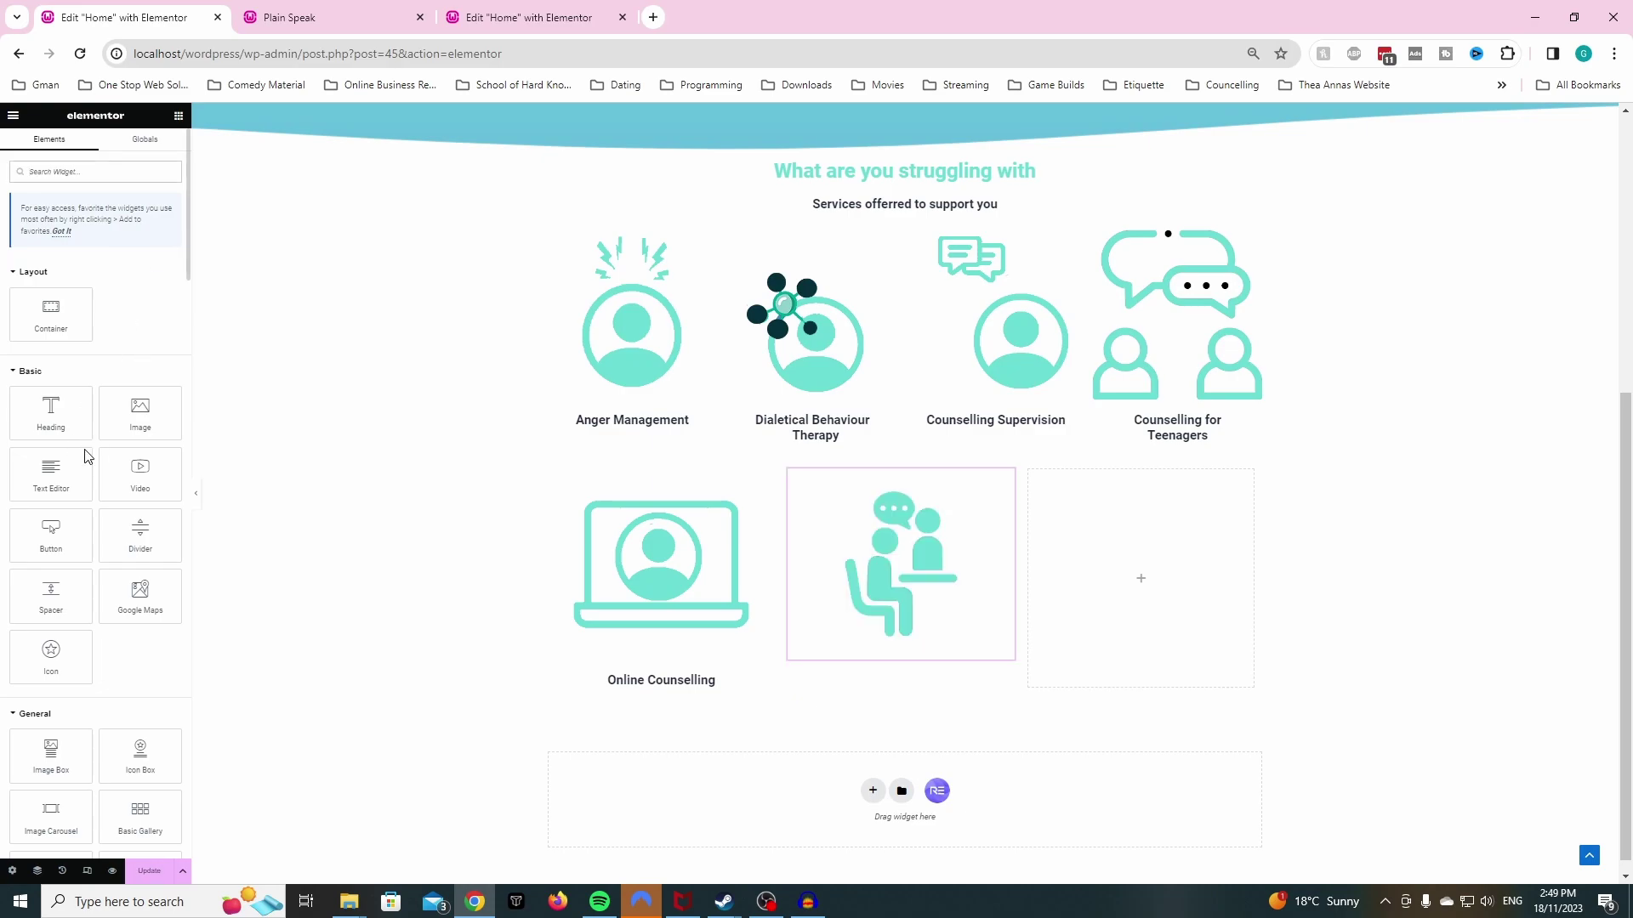
pyautogui.moveTo(51, 472); pyautogui.dragTo(860, 659)
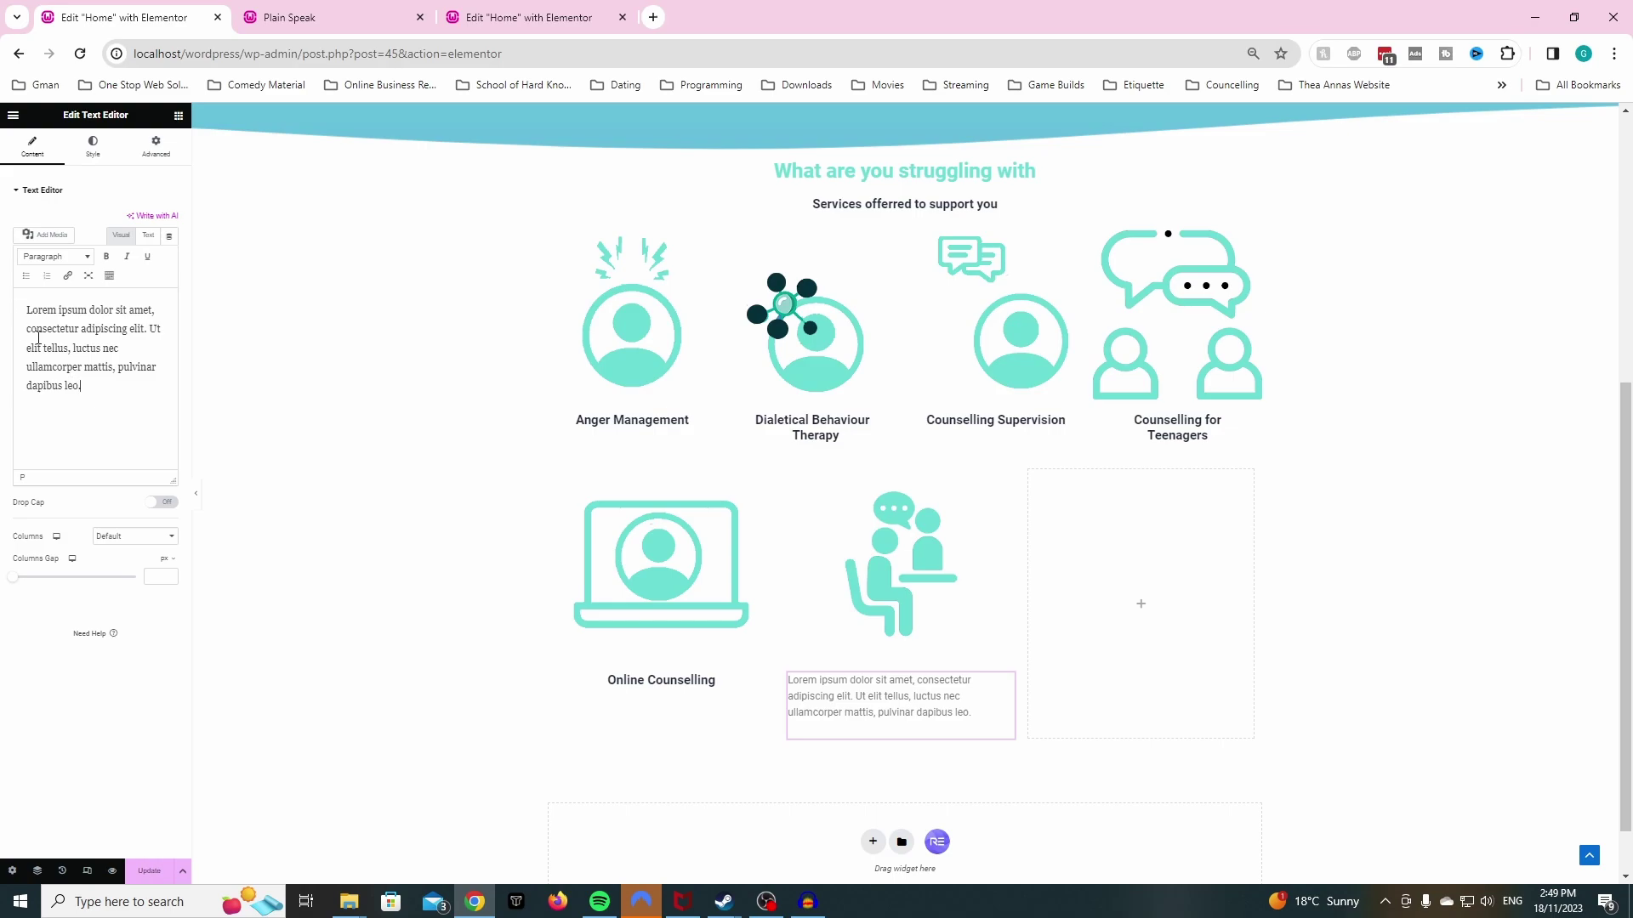
pyautogui.moveTo(77, 386); pyautogui.dragTo(23, 298)
pyautogui.write('Personal Counselling')
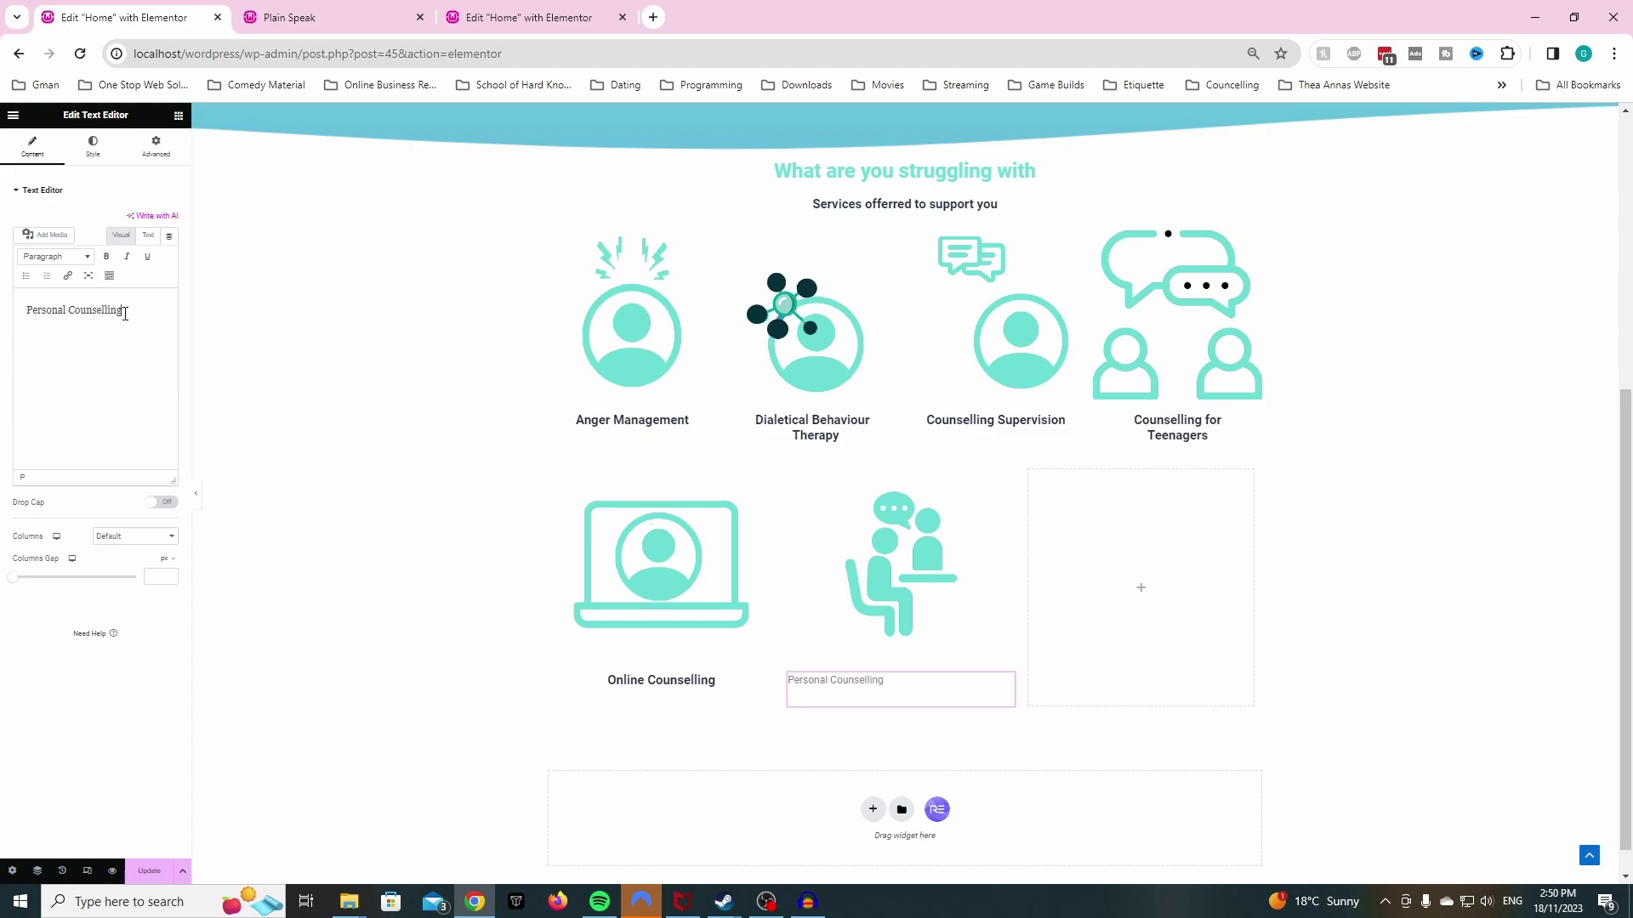
# - Format the "Personal Counselling" caption as Heading 5 and centre it
pyautogui.moveTo(125, 314); pyautogui.dragTo(26, 311)
pyautogui.click(59, 257)
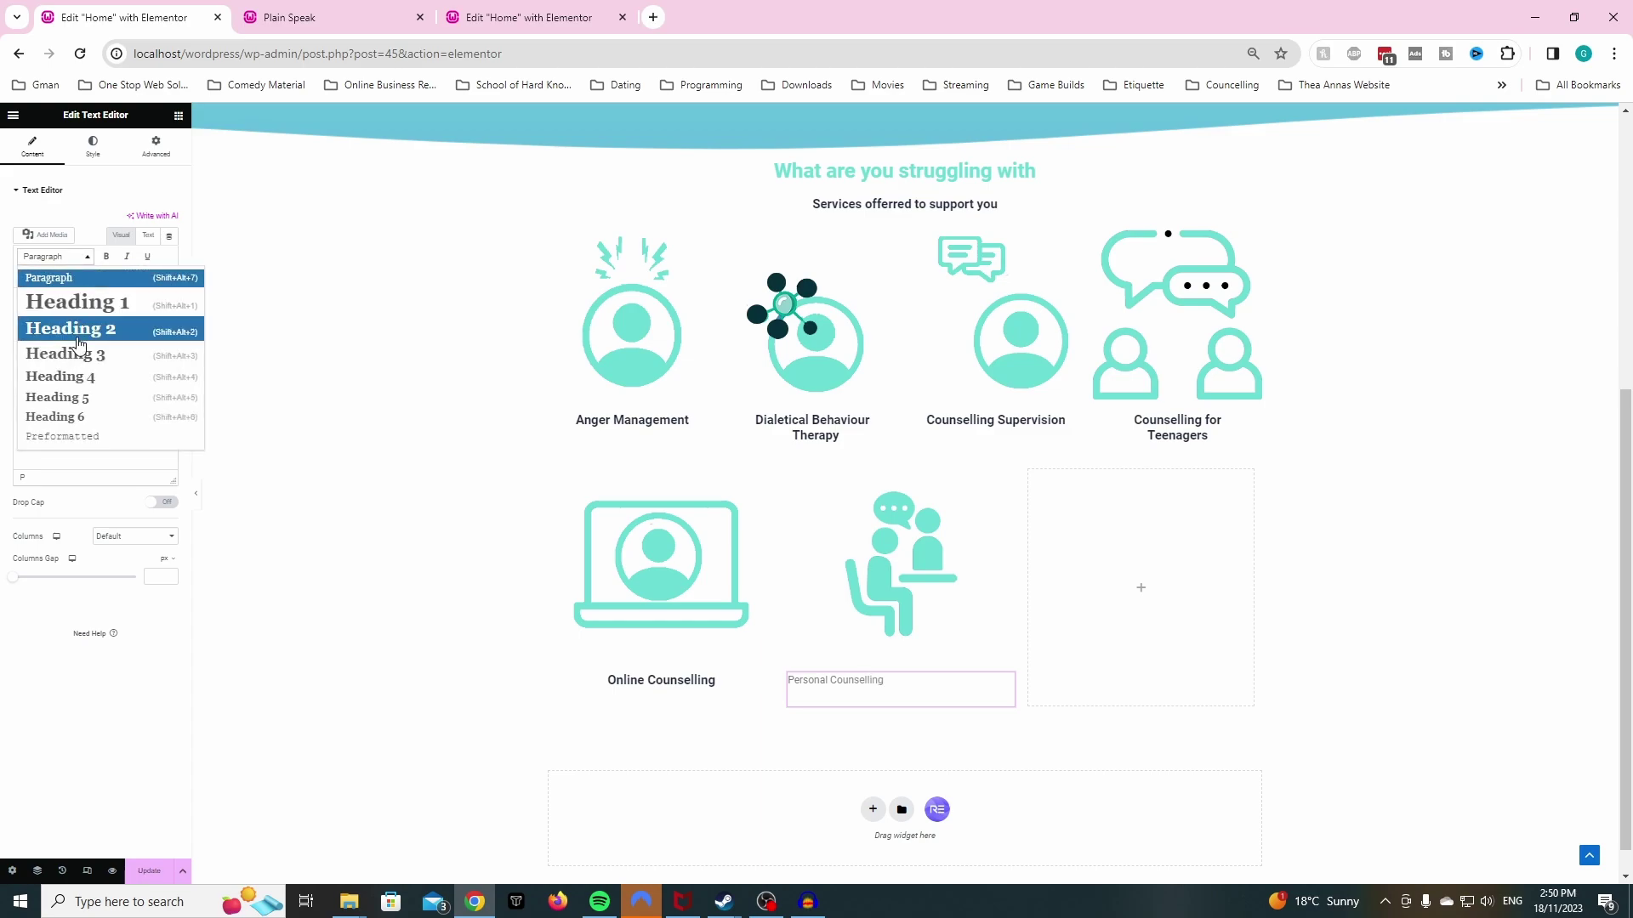
pyautogui.click(57, 397)
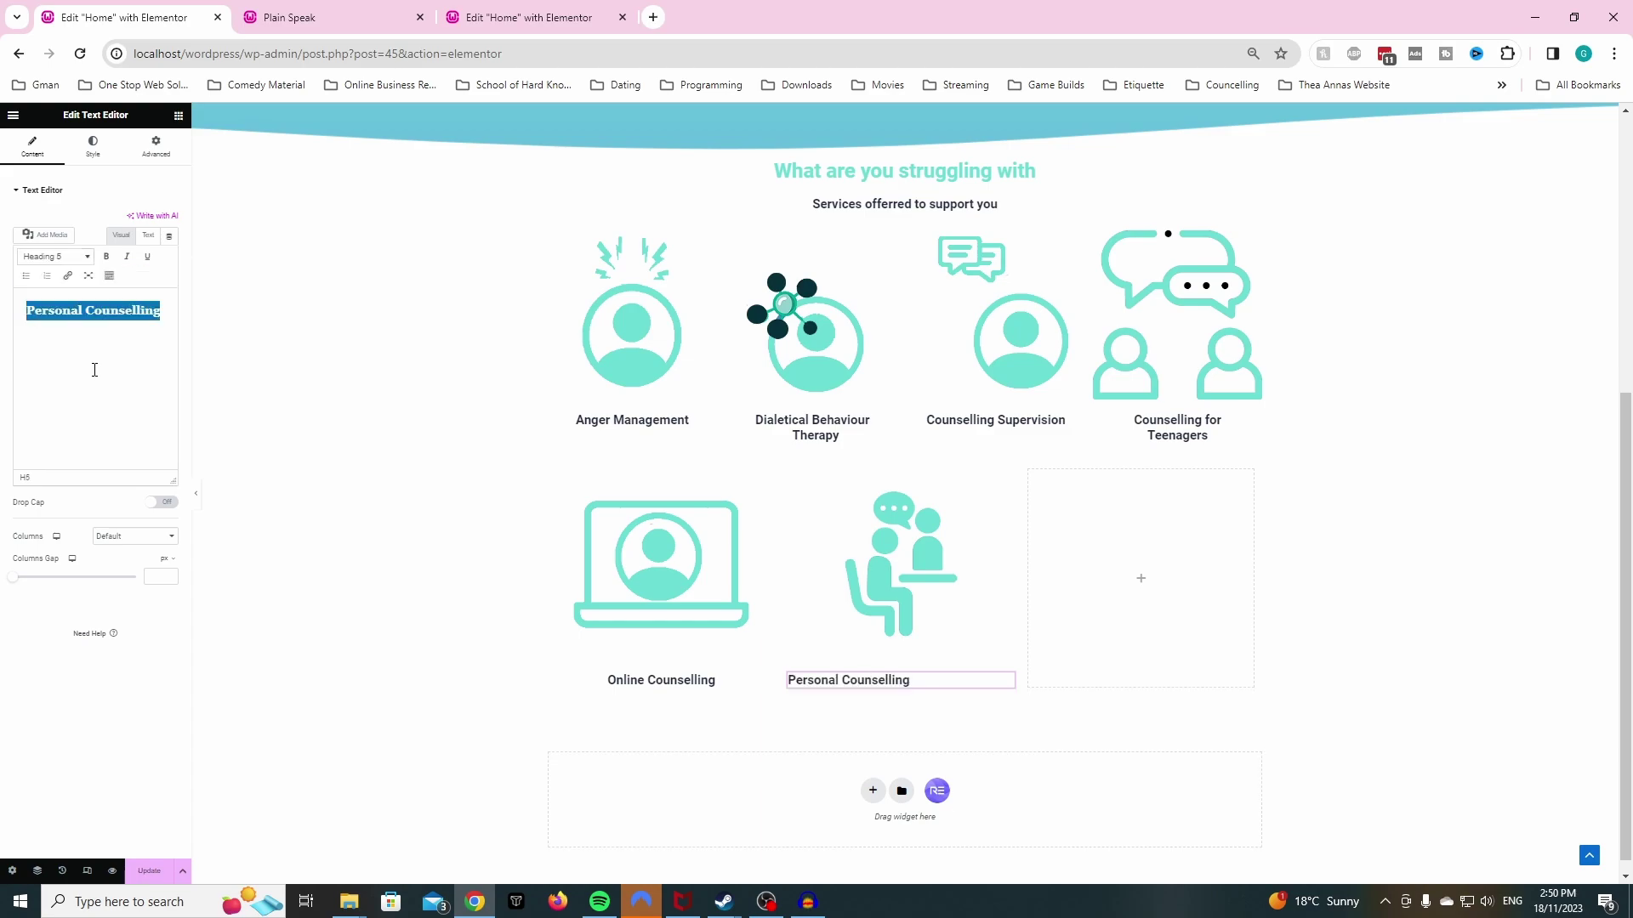
pyautogui.click(96, 158)
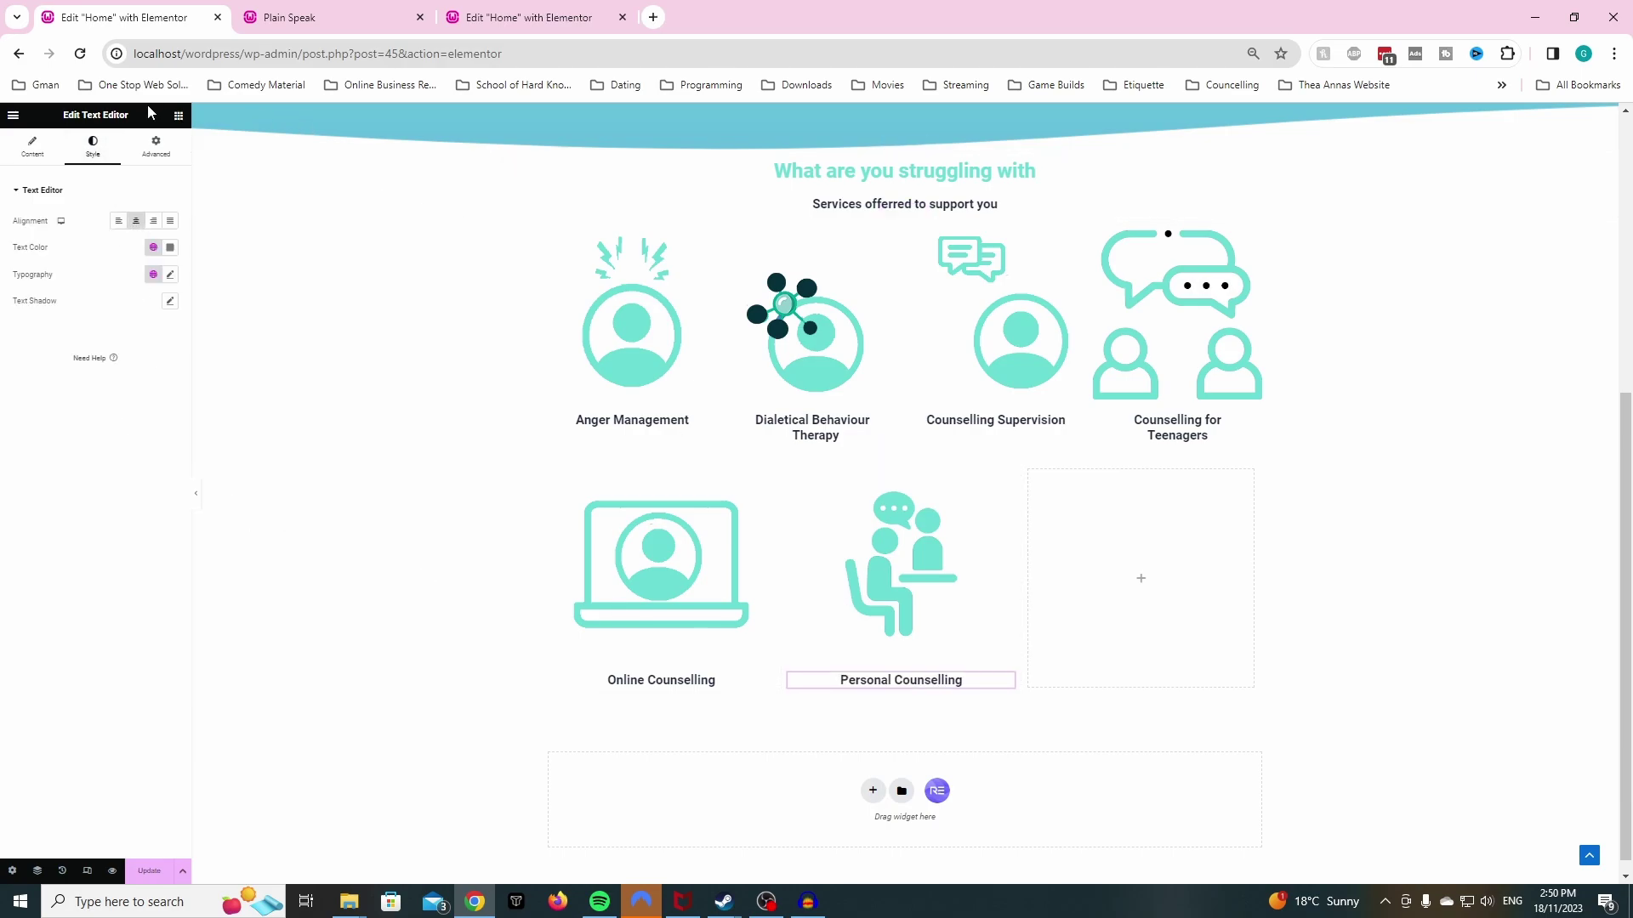
# - Place an Image widget in the third column and insert Relationship-counselling-icon_new.png from the media library
pyautogui.click(178, 116)
pyautogui.moveTo(139, 425); pyautogui.dragTo(1110, 549)
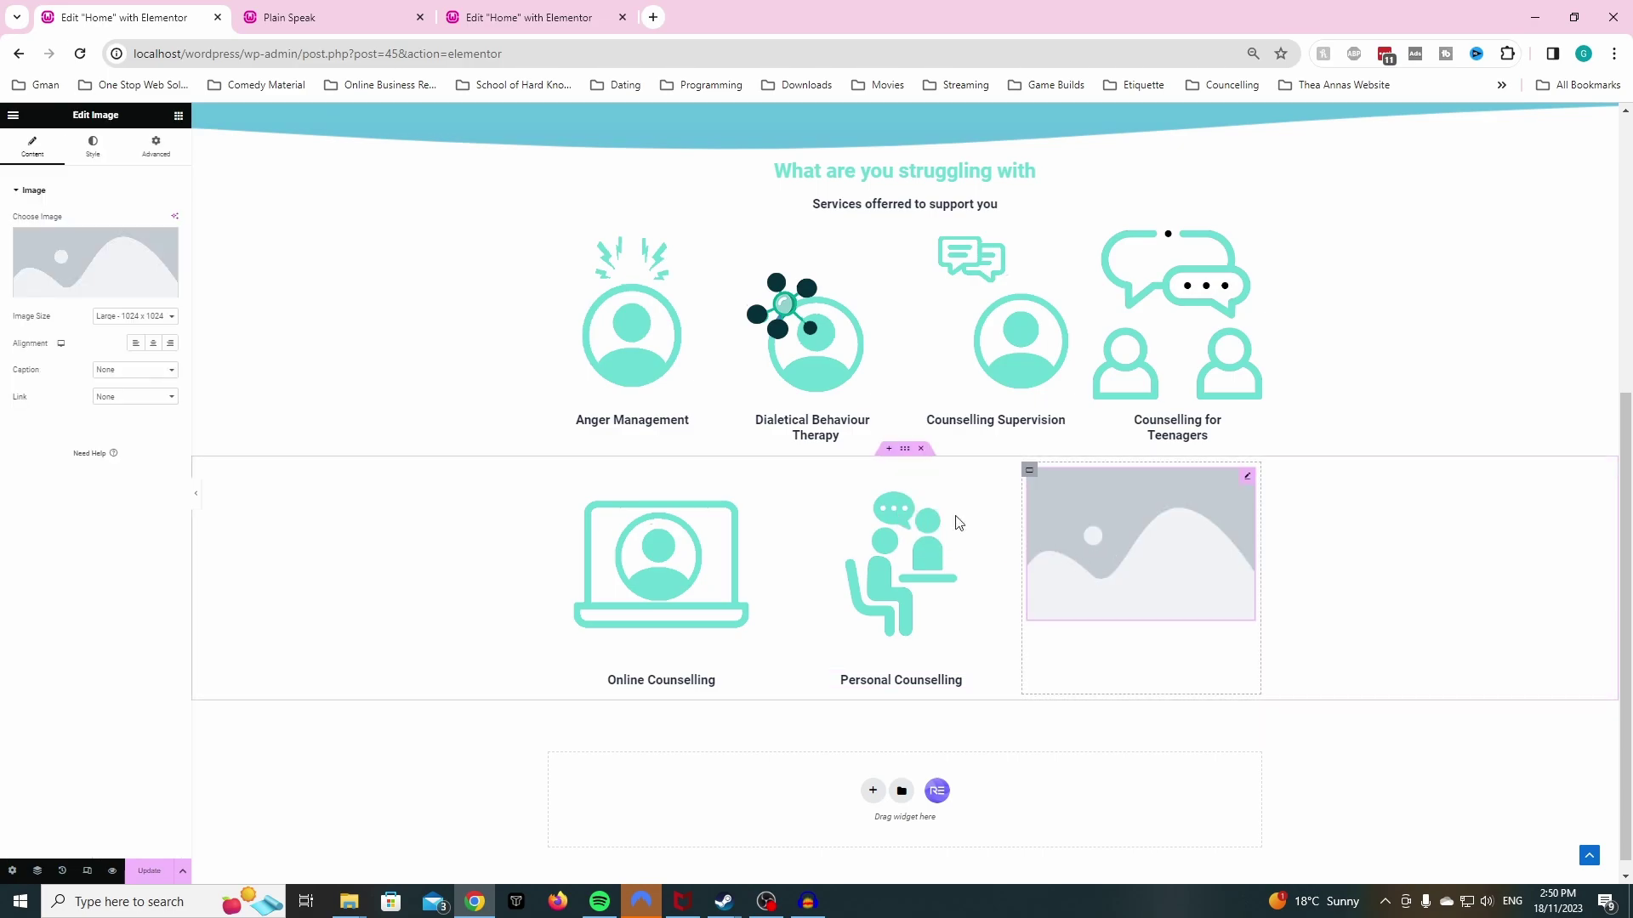
pyautogui.click(50, 292)
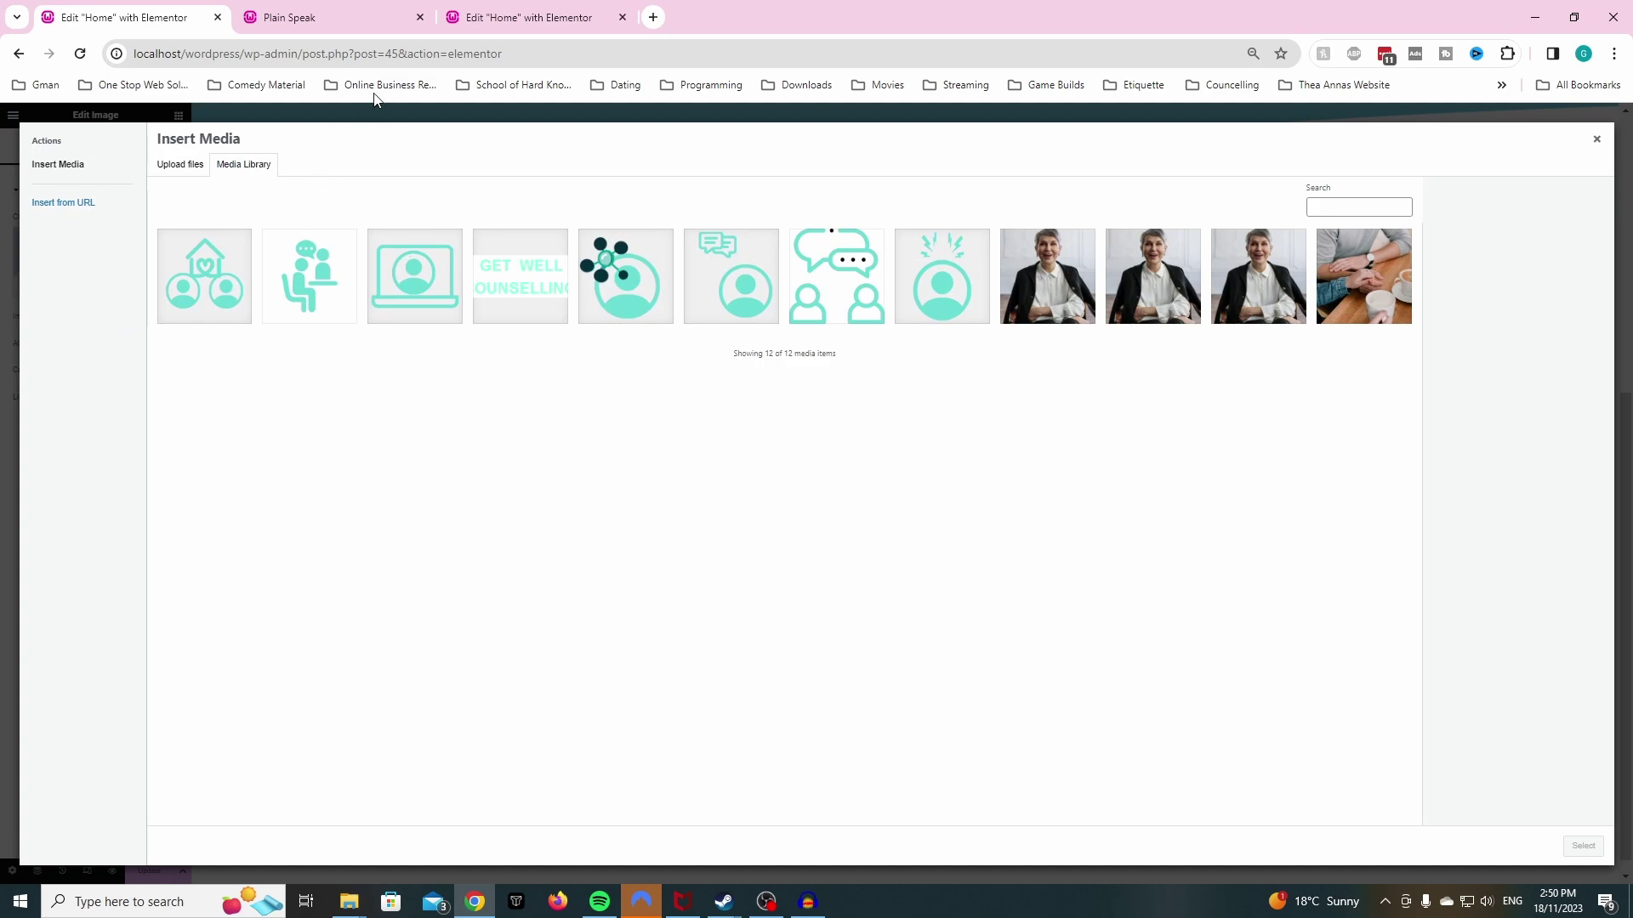
pyautogui.click(213, 281)
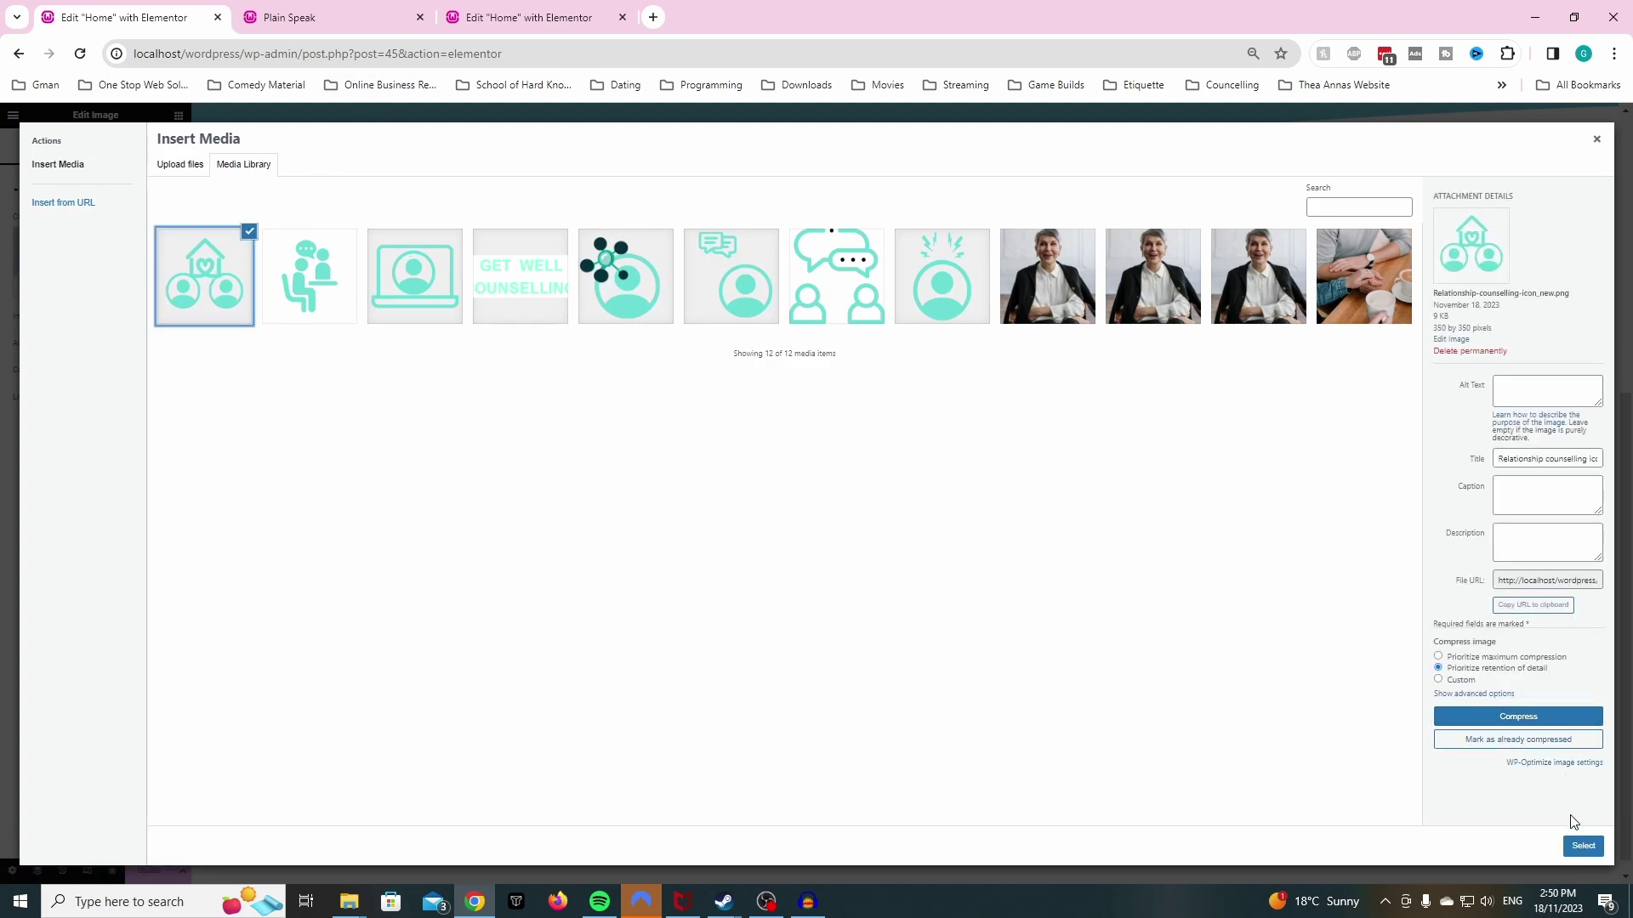
pyautogui.click(1583, 847)
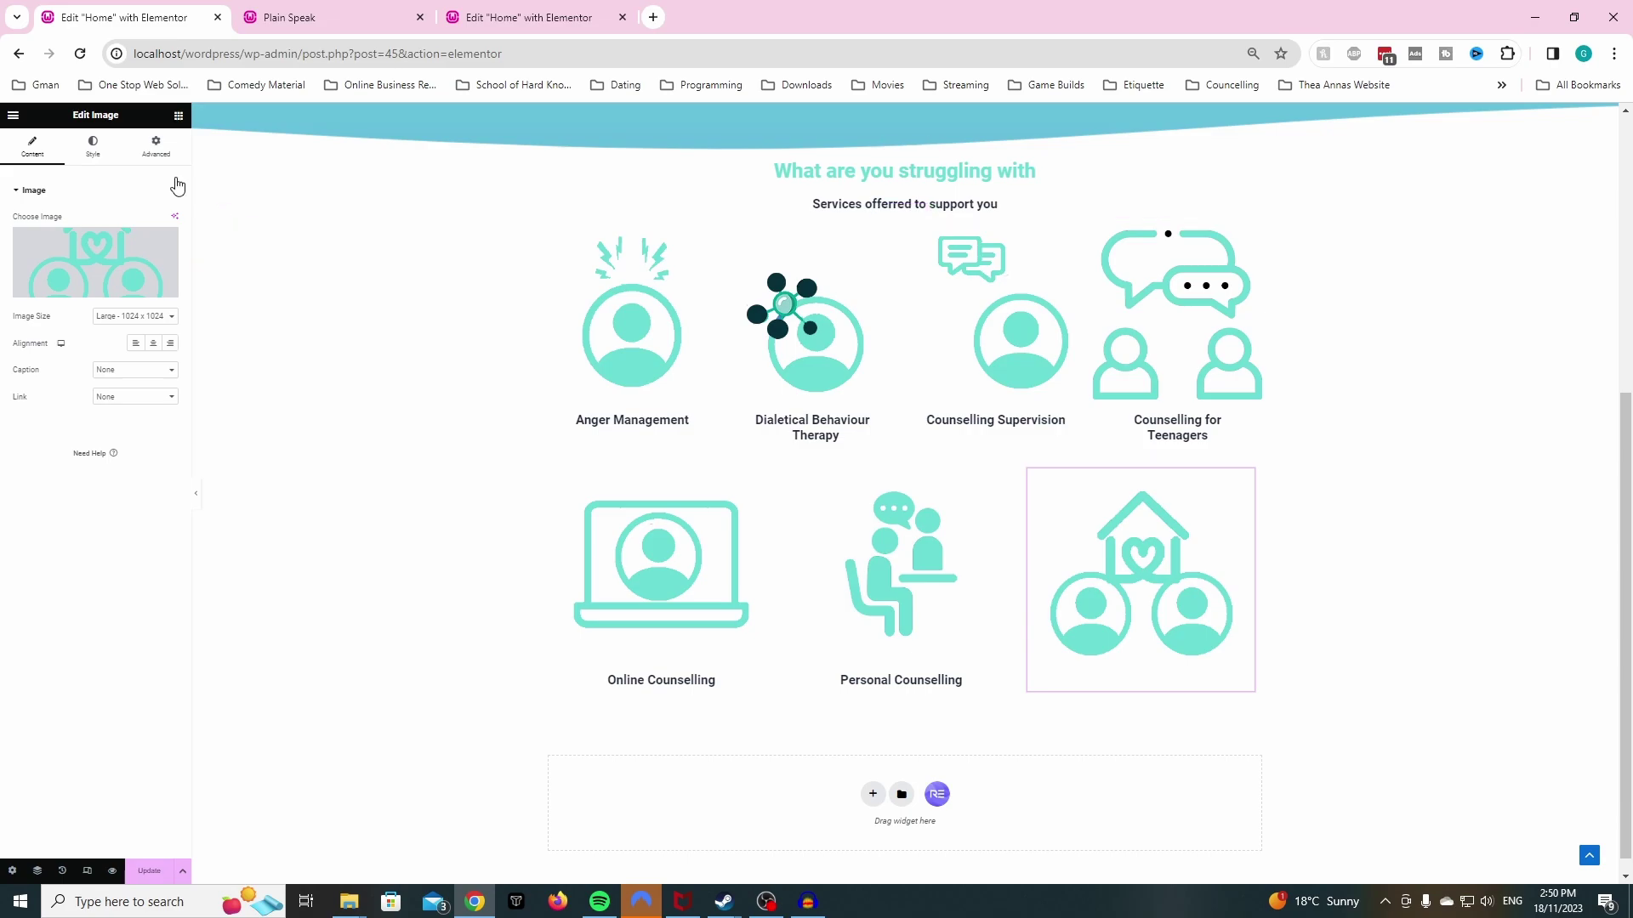
# - Add a Text Editor widget below the house icon in the third column and check the matching caption on the reference site
pyautogui.click(177, 114)
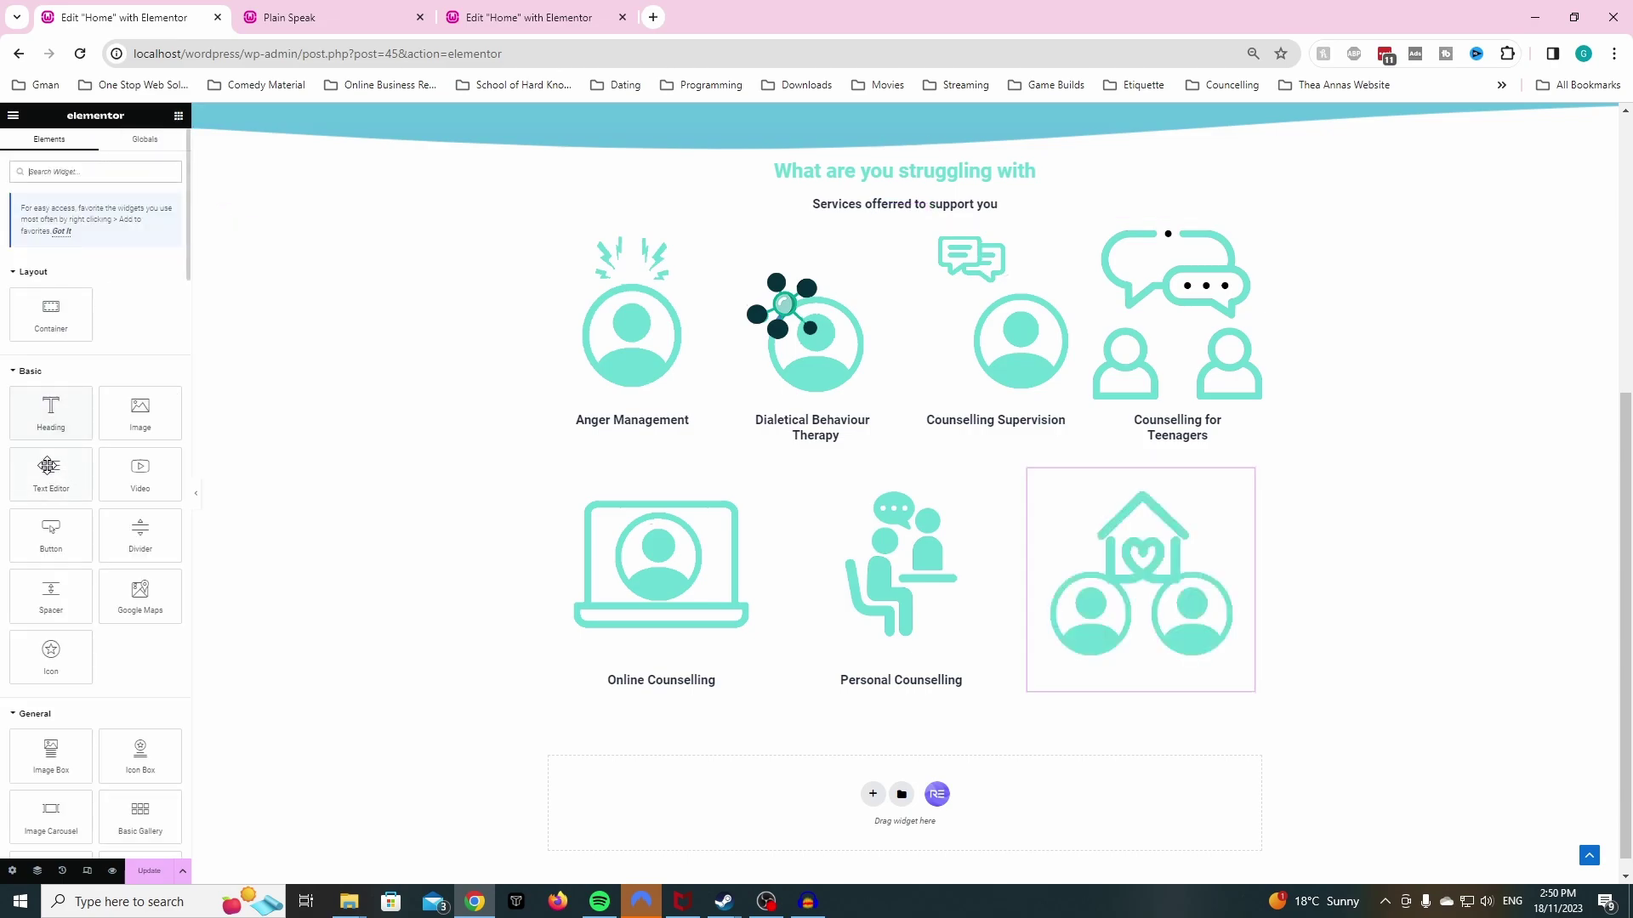
pyautogui.moveTo(51, 468); pyautogui.dragTo(1085, 684)
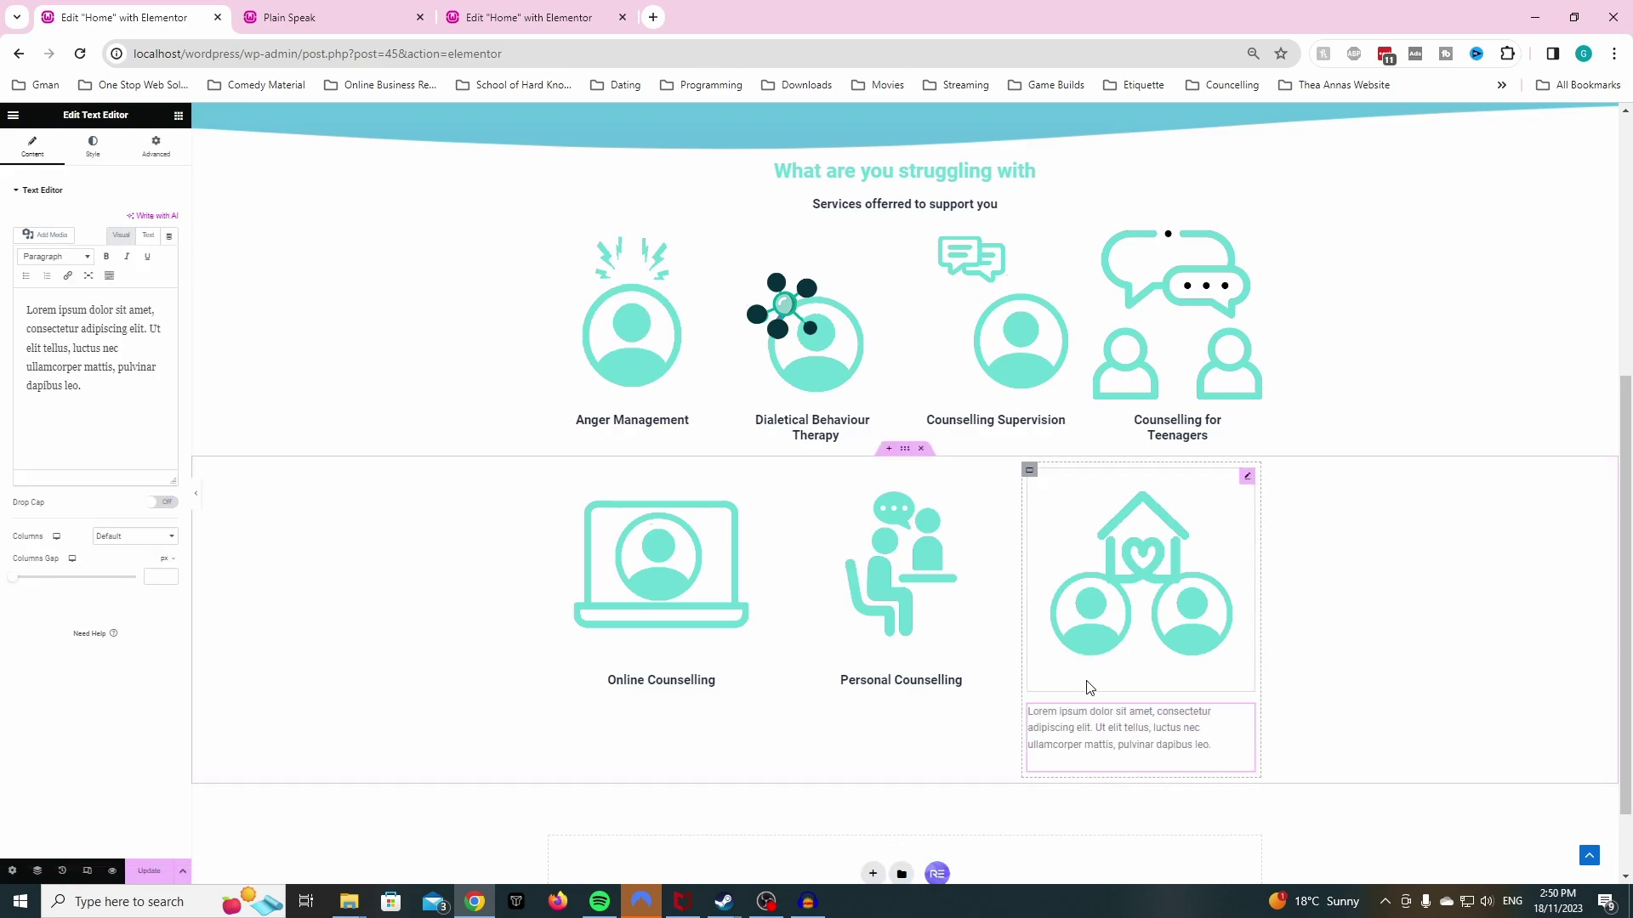
pyautogui.click(371, 14)
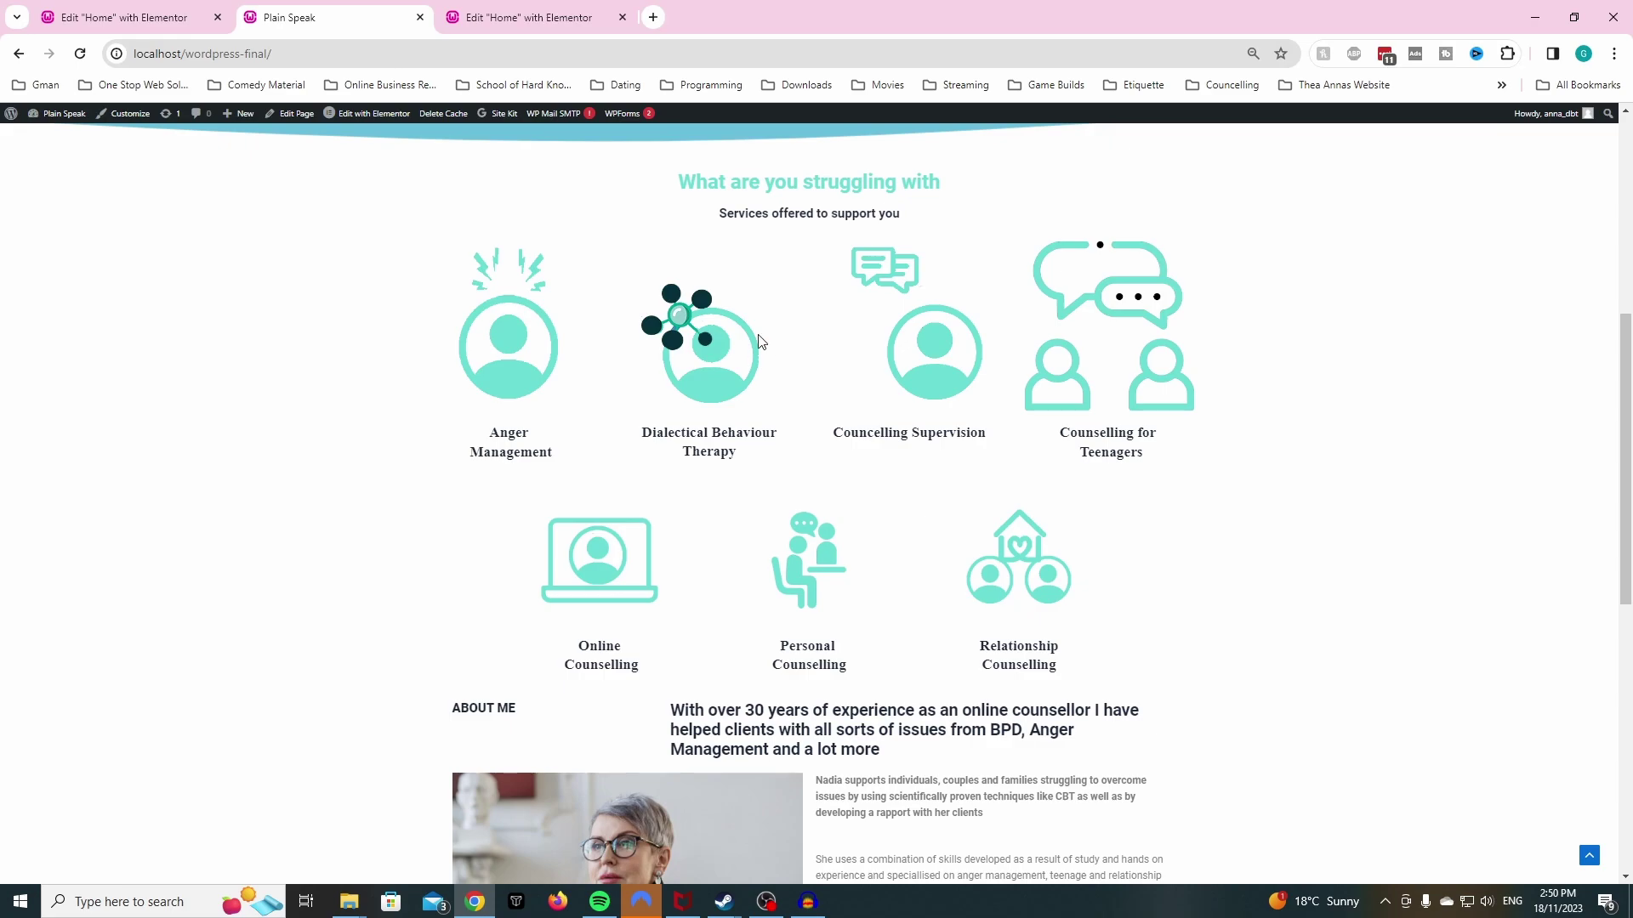
pyautogui.hotkey('ctrl', 'Tab')
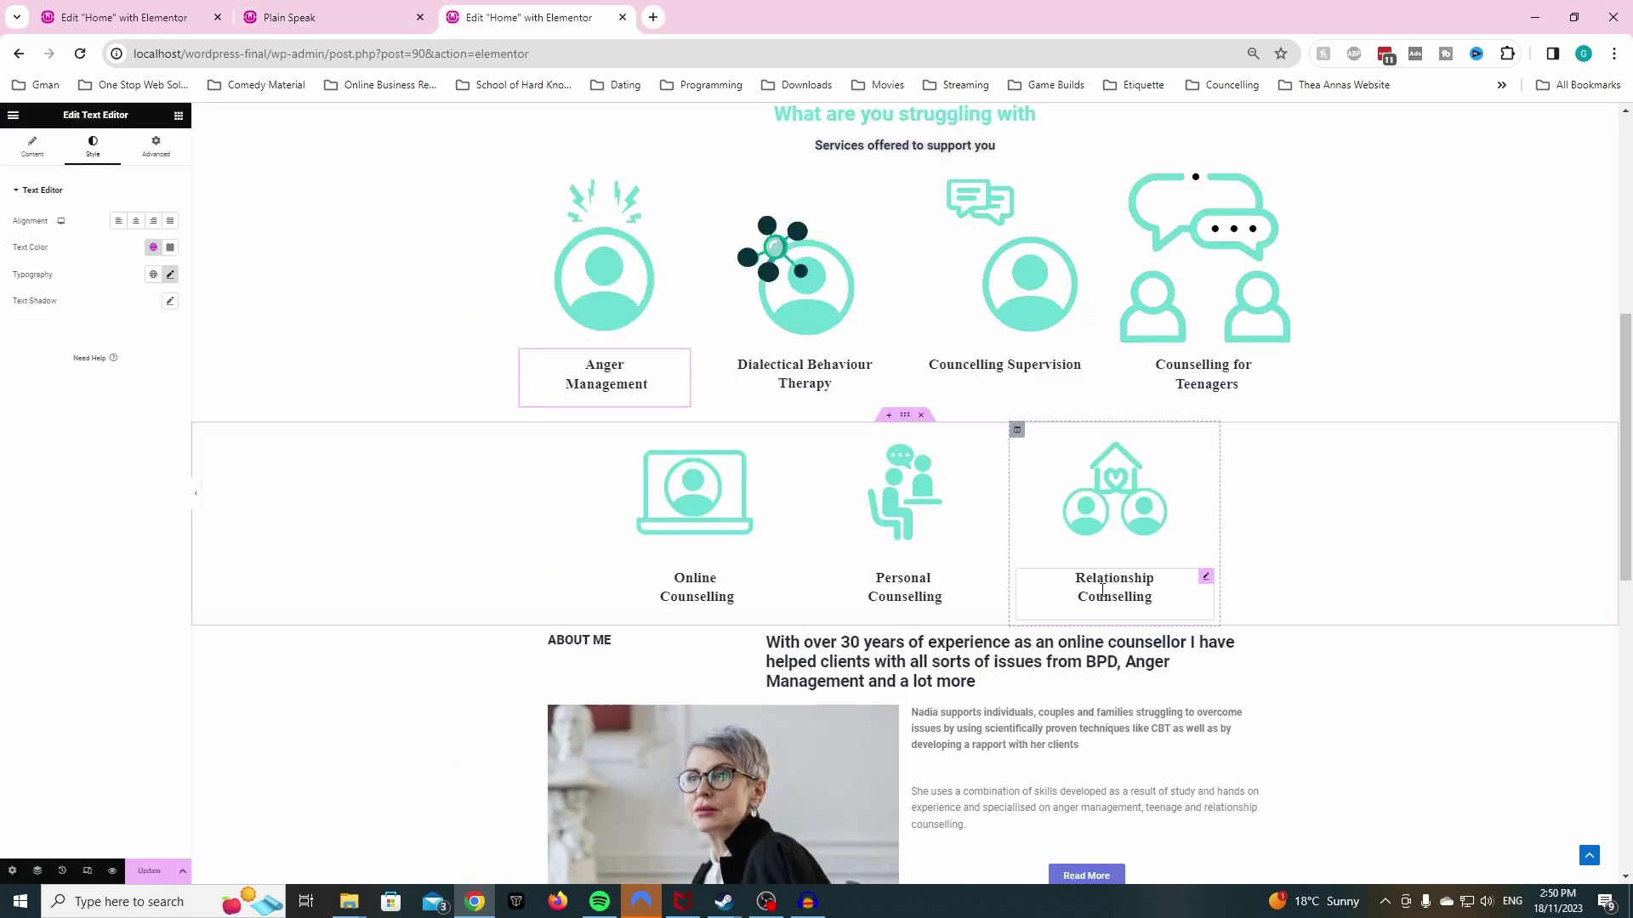
pyautogui.click(164, 15)
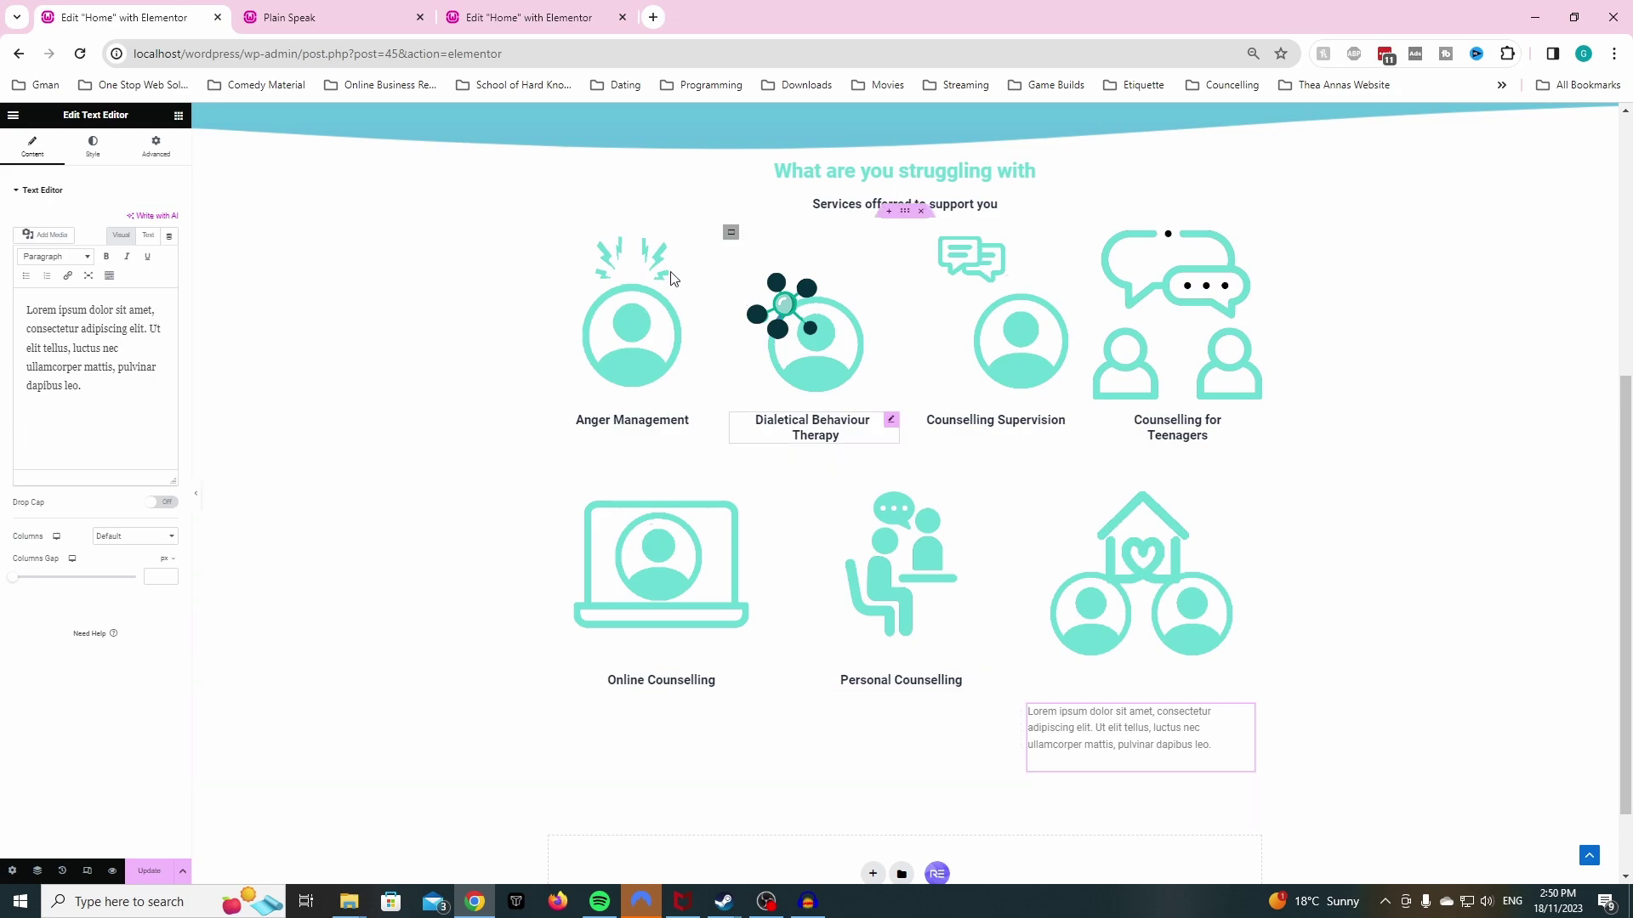
# - Compare the row with the Plain Speak page and set the third column's image size to Medium - 300 x 300
pyautogui.click(381, 9)
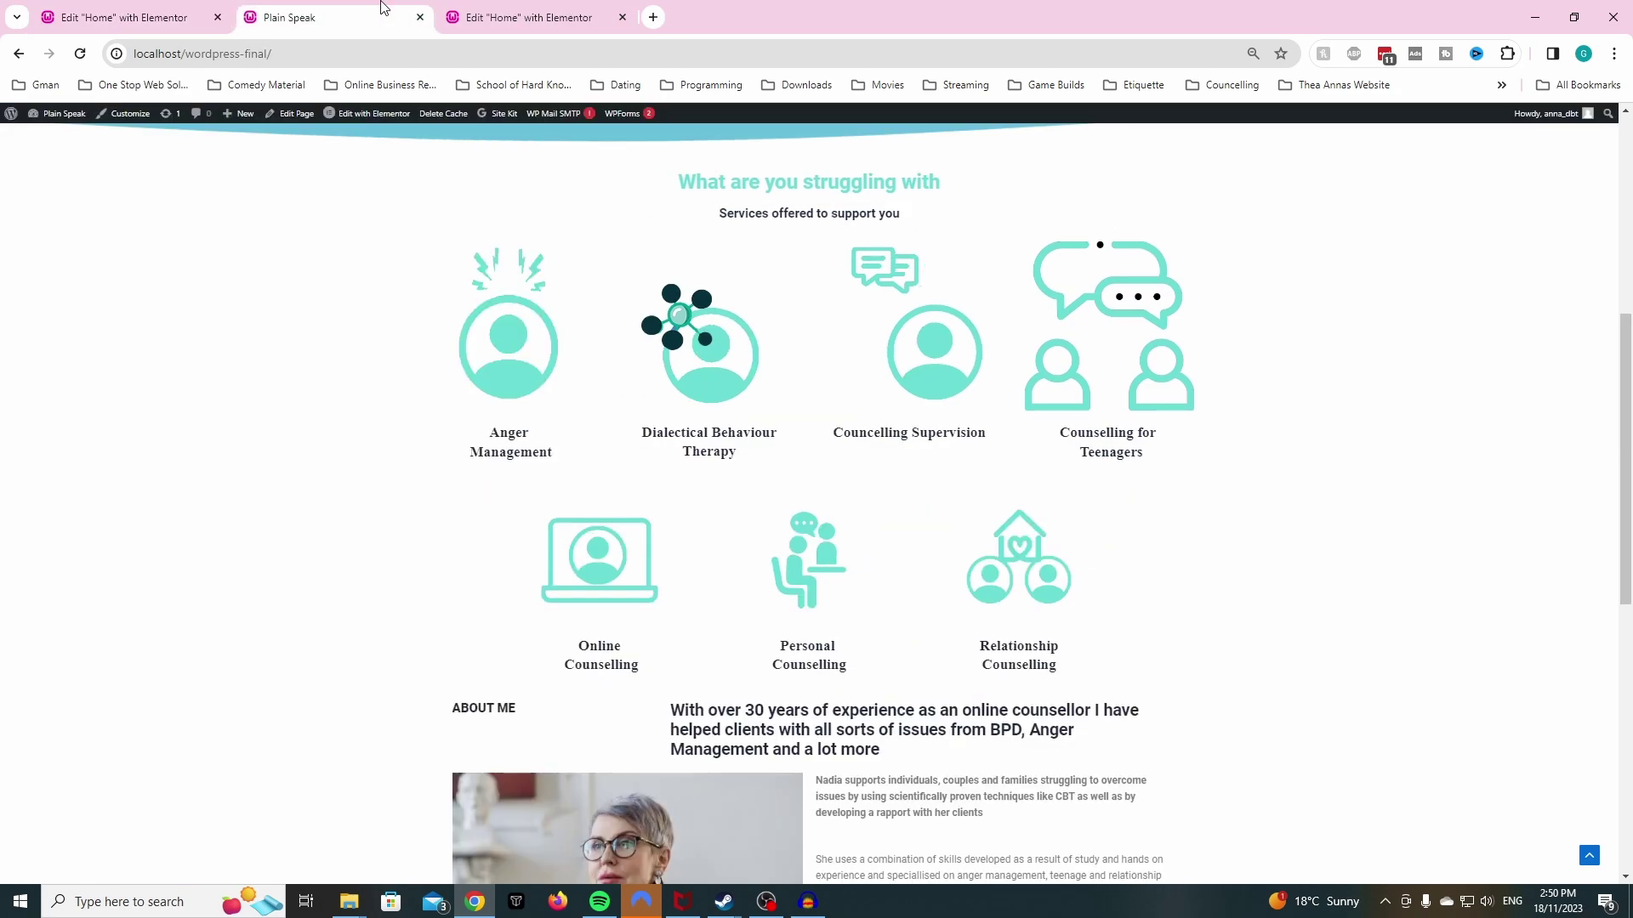
pyautogui.click(153, 16)
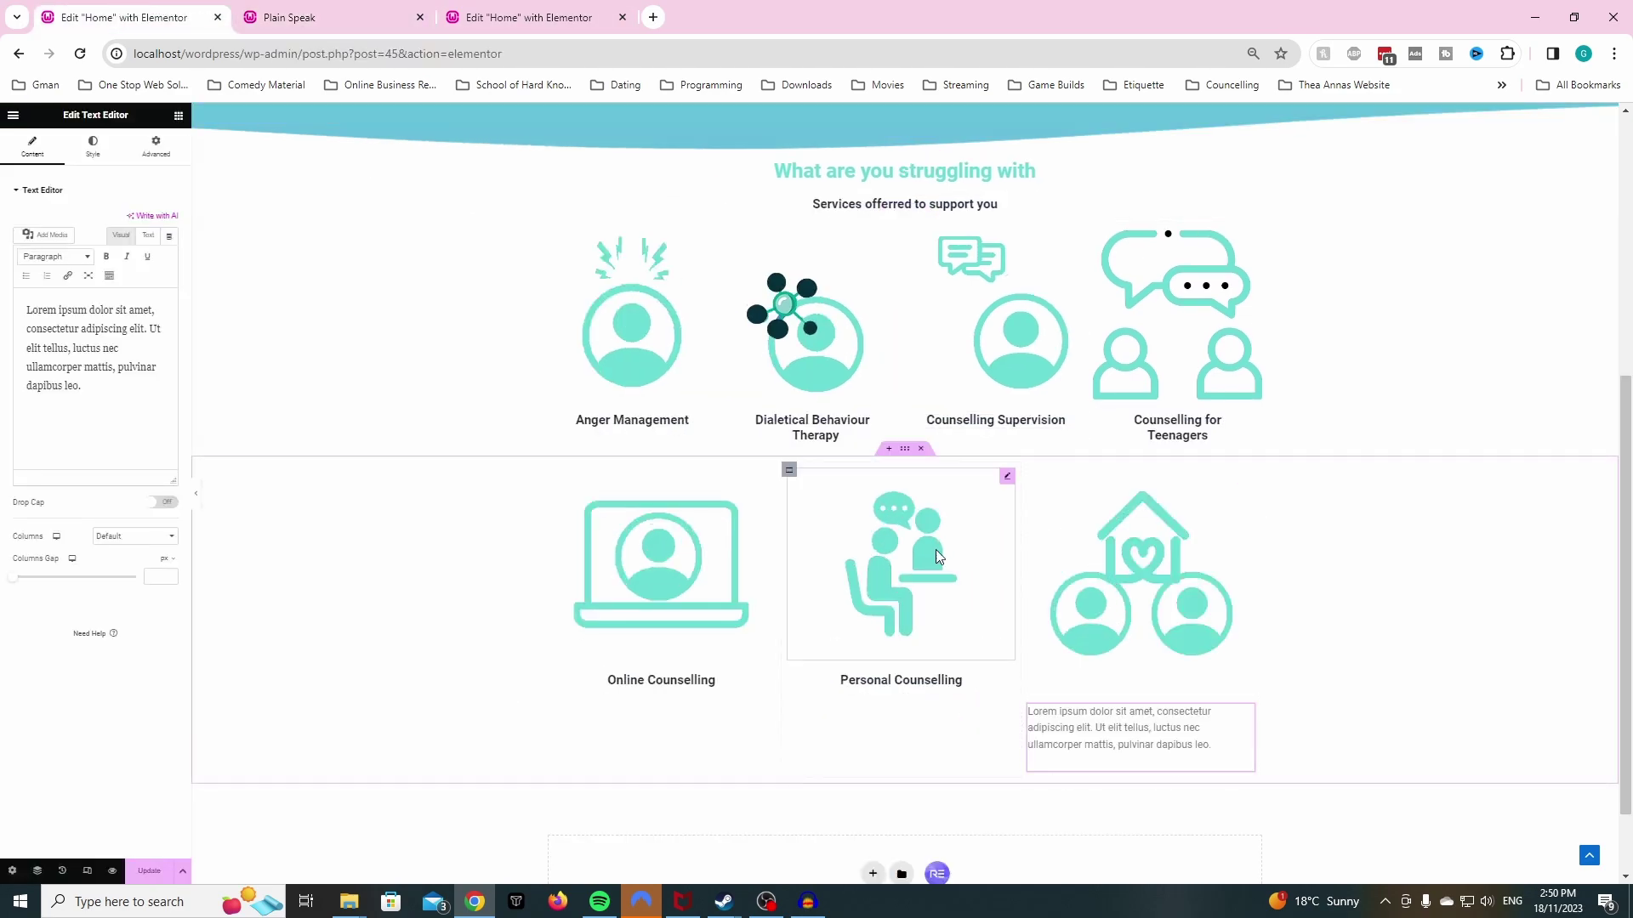
pyautogui.click(1150, 580)
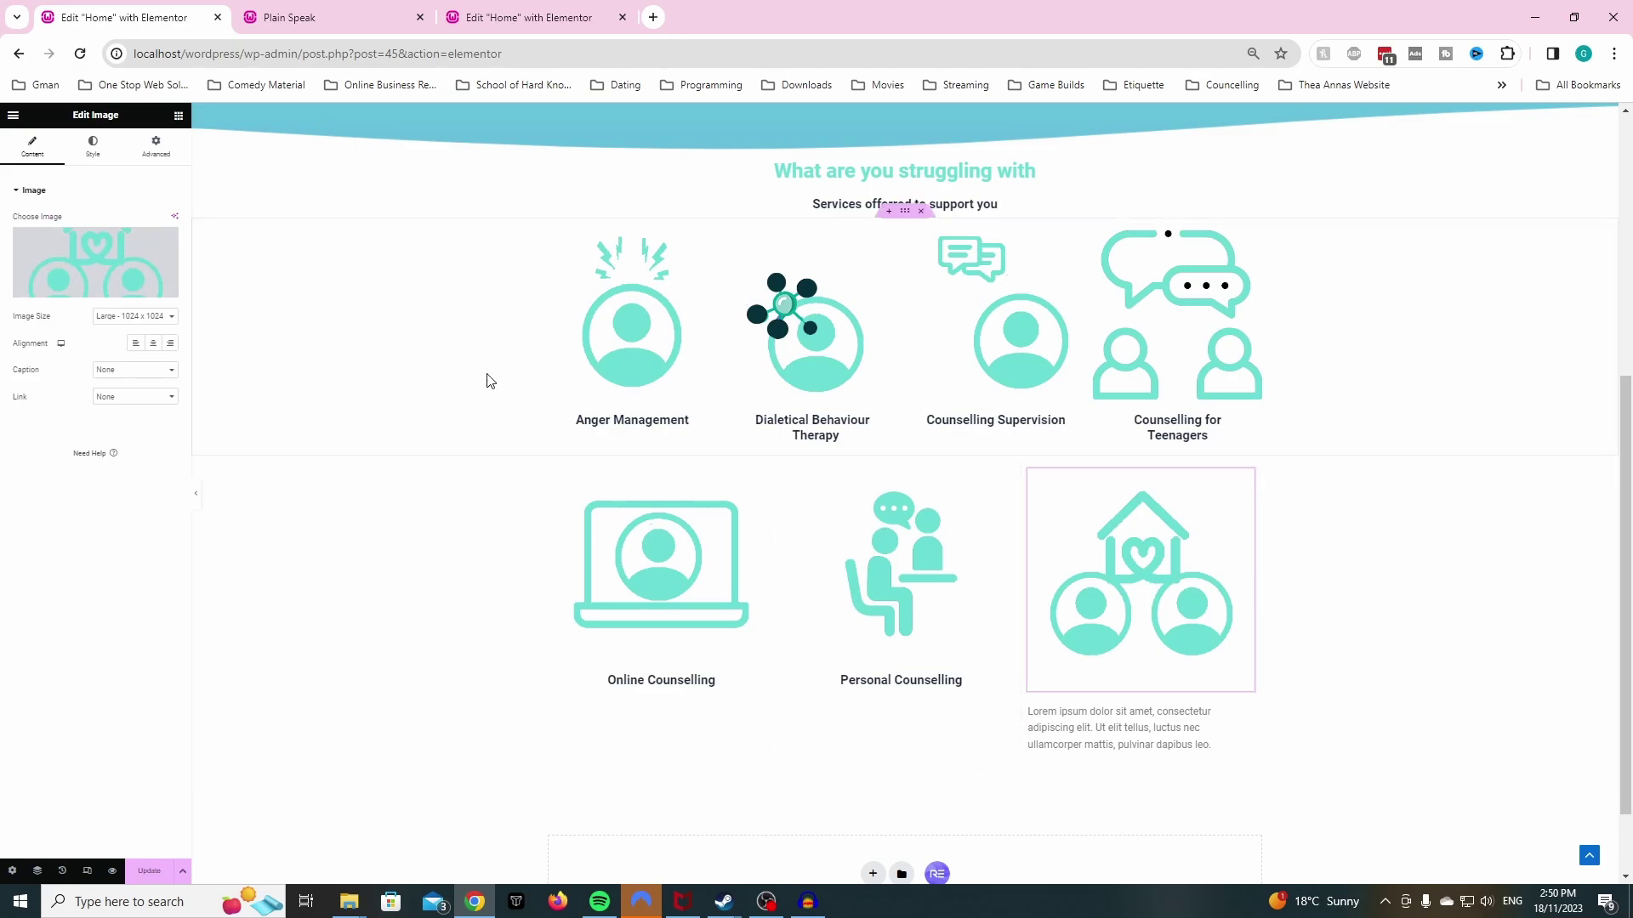
pyautogui.click(170, 320)
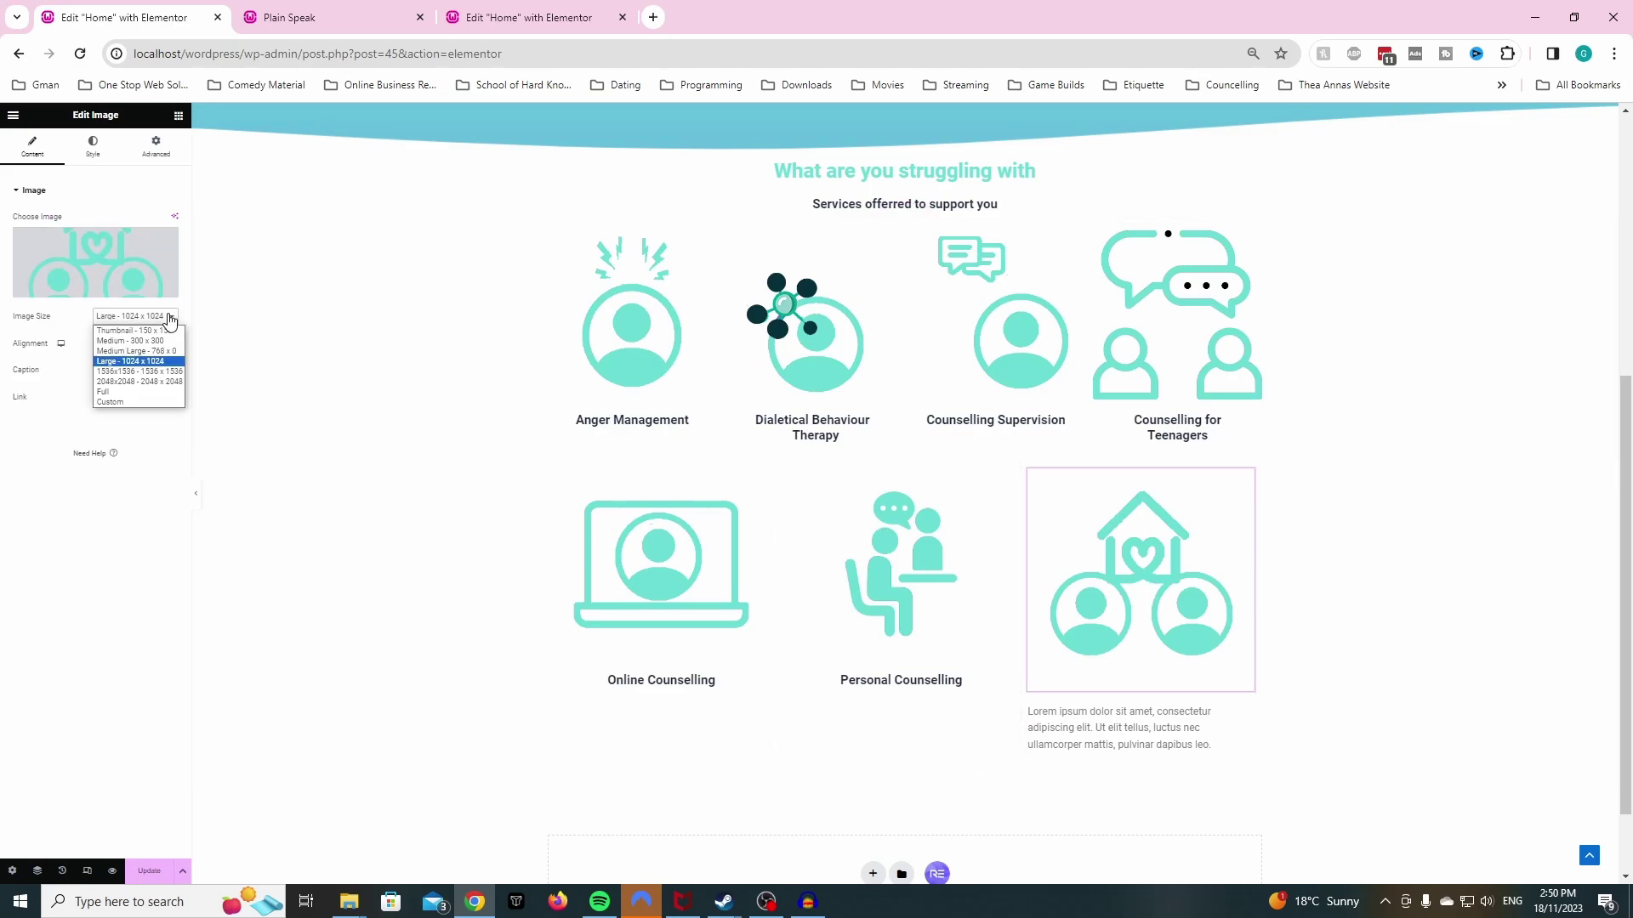
pyautogui.click(130, 340)
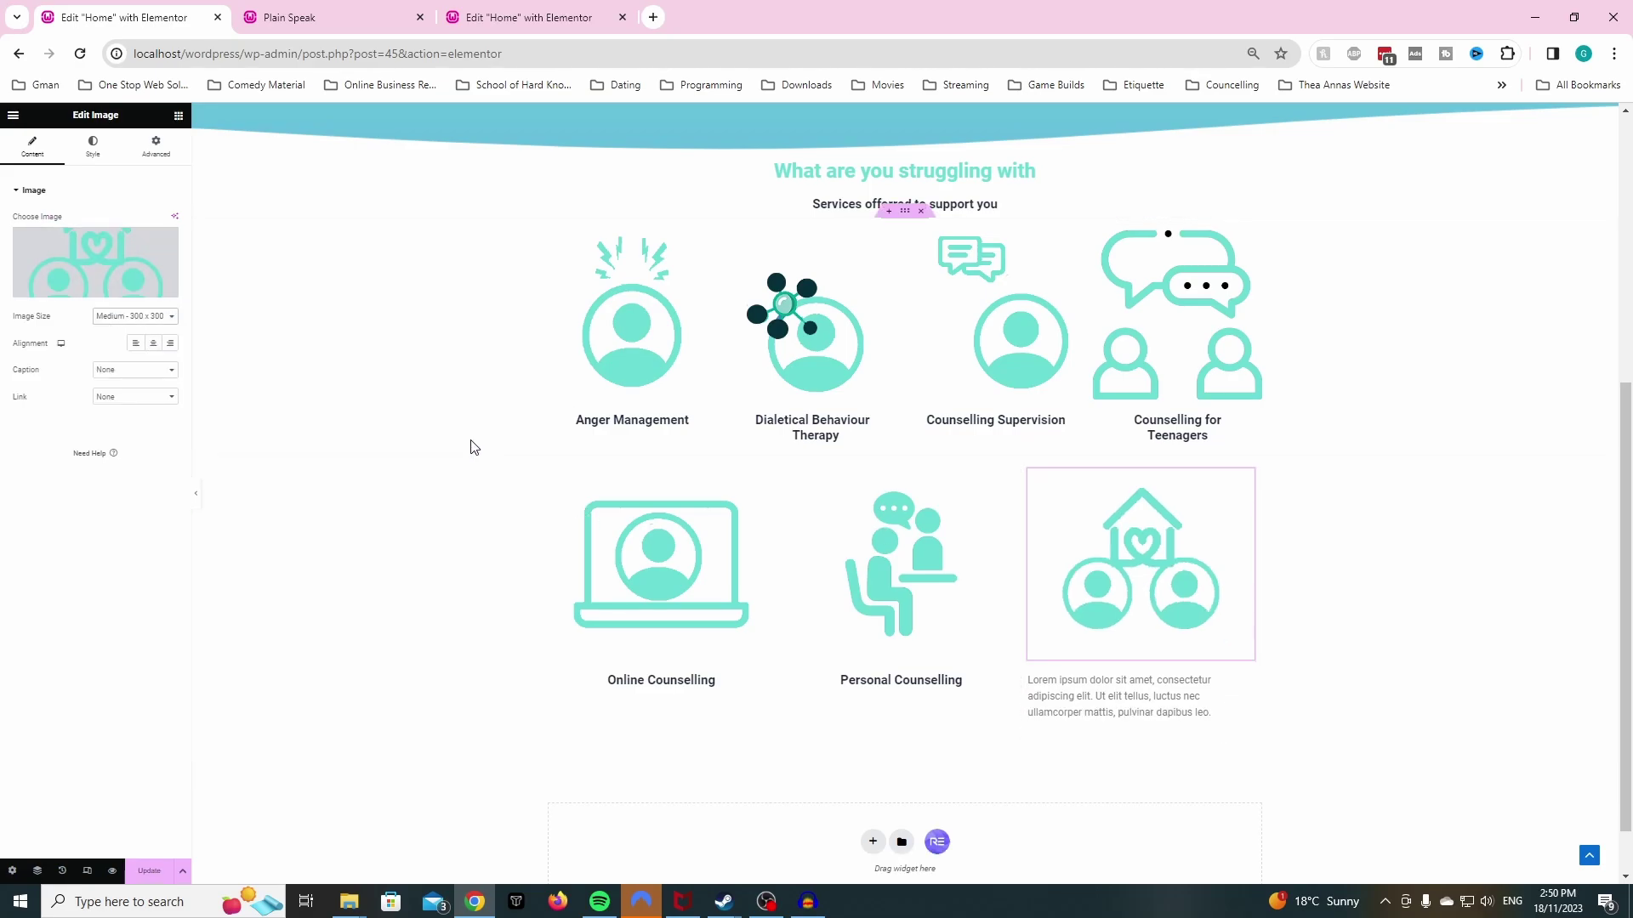
# - Replace the placeholder text below the third column's image with "Relationship Counselling"
pyautogui.click(1059, 693)
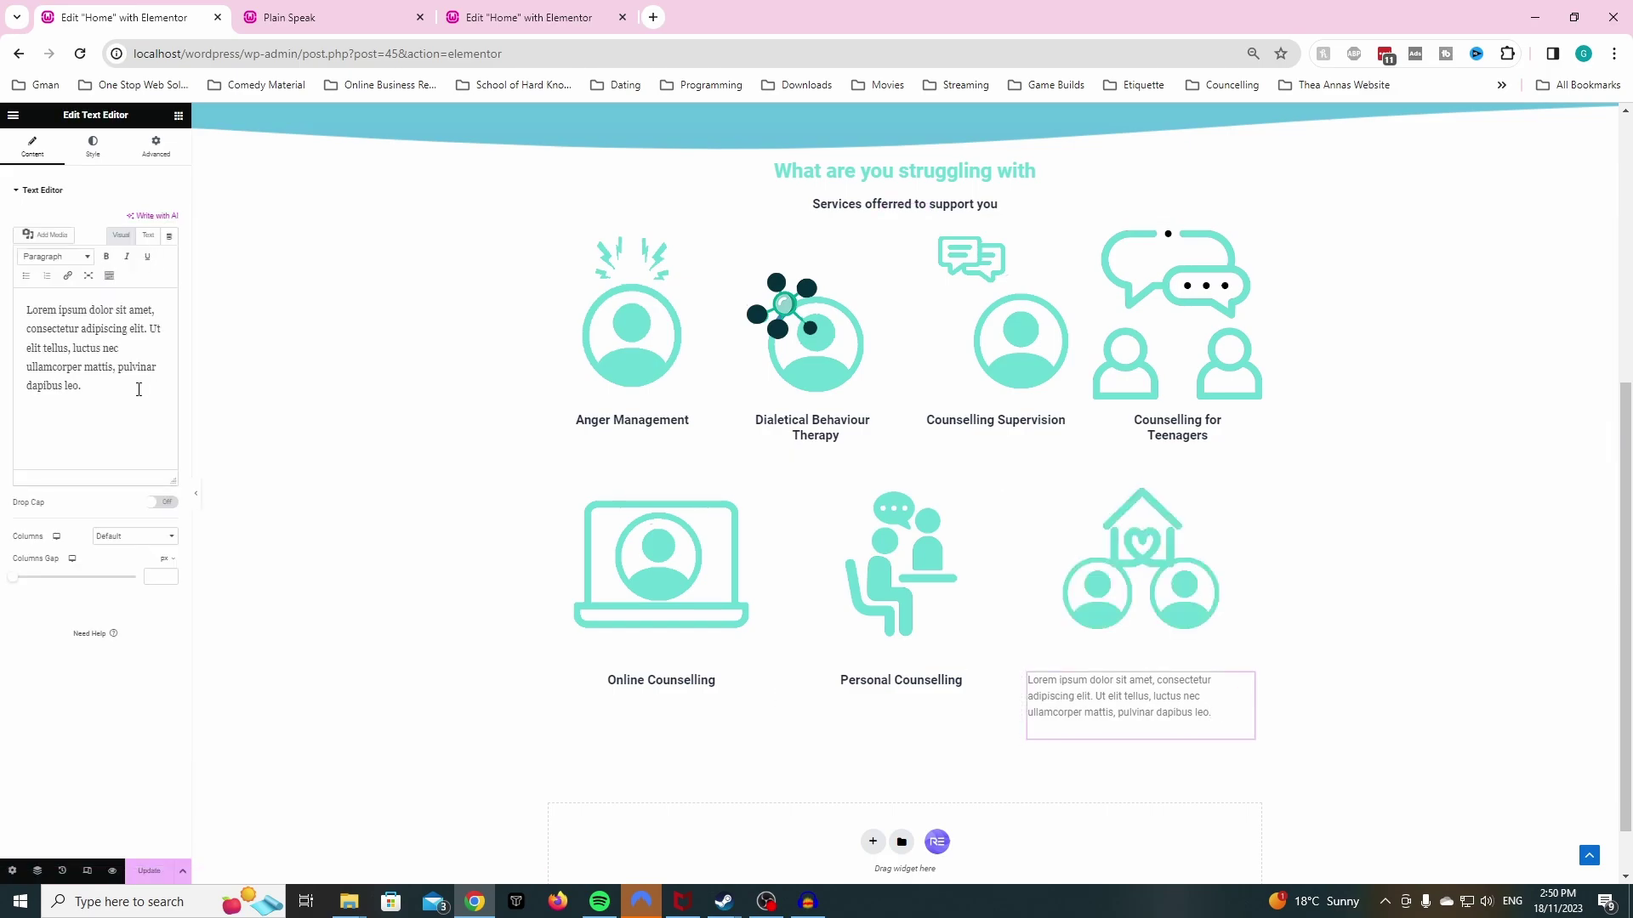
pyautogui.moveTo(140, 381); pyautogui.dragTo(28, 307)
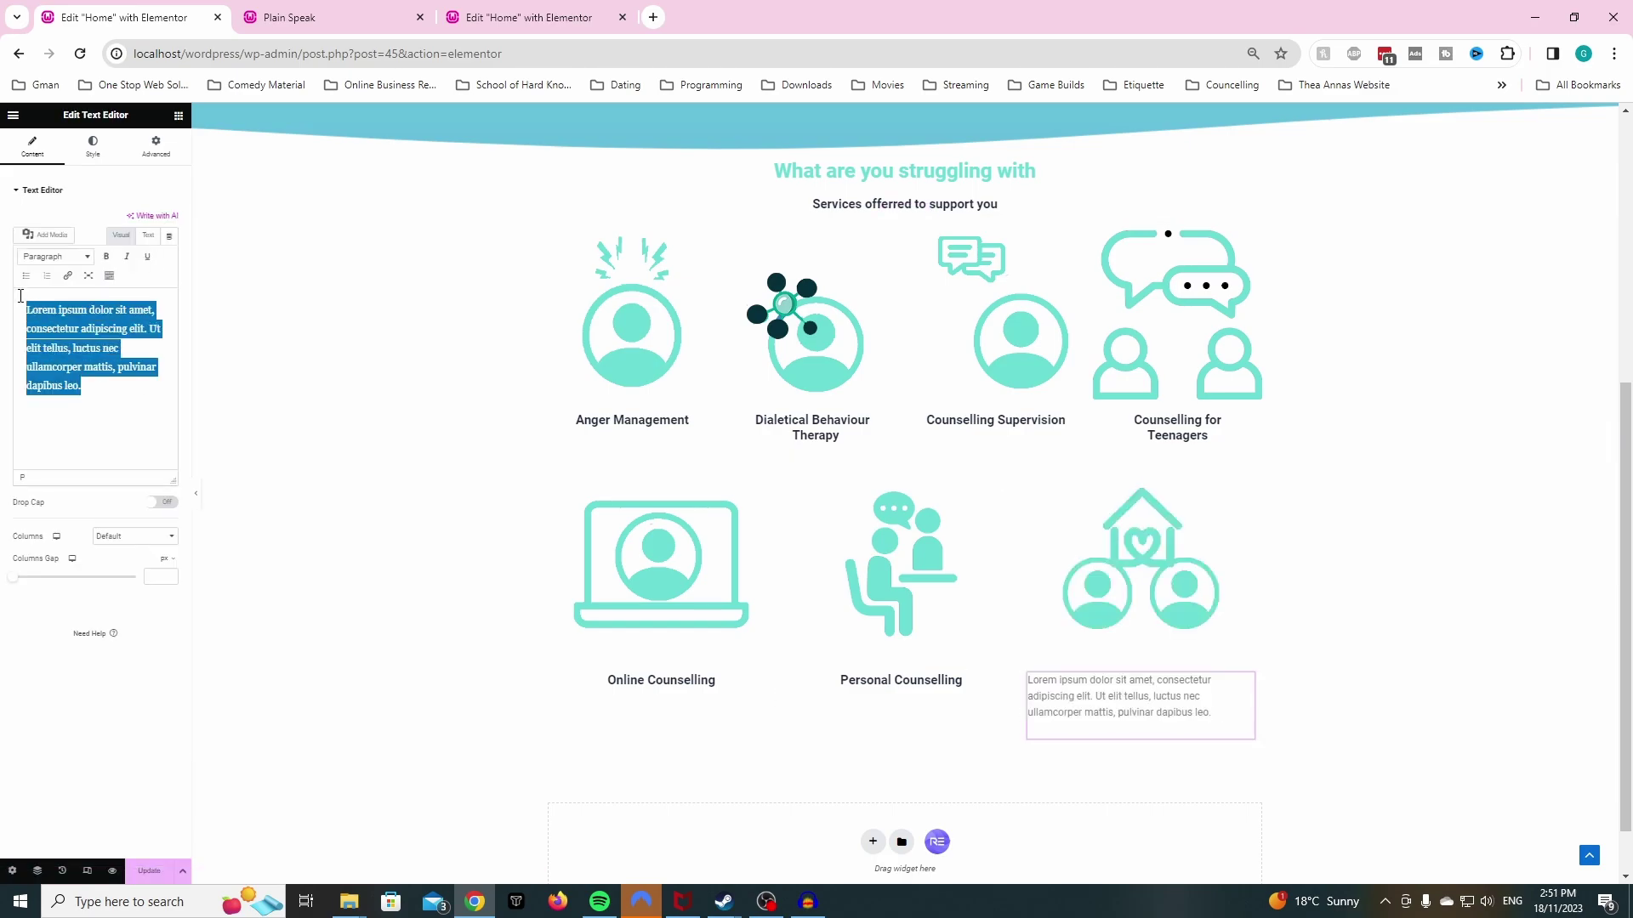
pyautogui.write('Relationship Counselling')
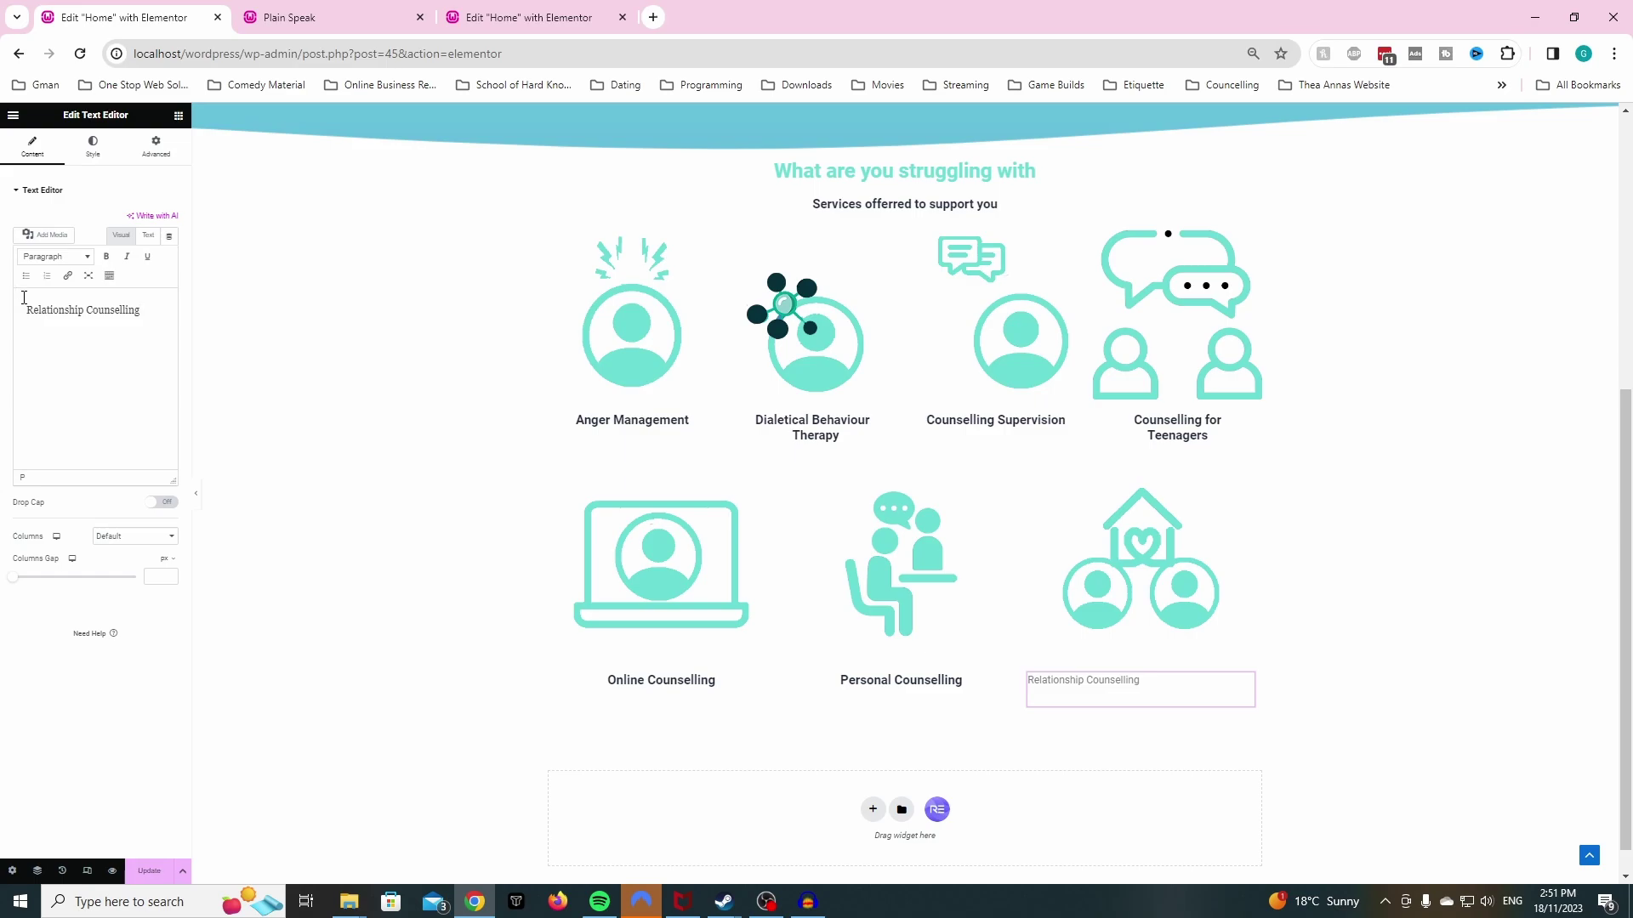
# - Format the "Relationship Counselling" caption as Heading 5 and centre it
pyautogui.moveTo(149, 311); pyautogui.dragTo(25, 311)
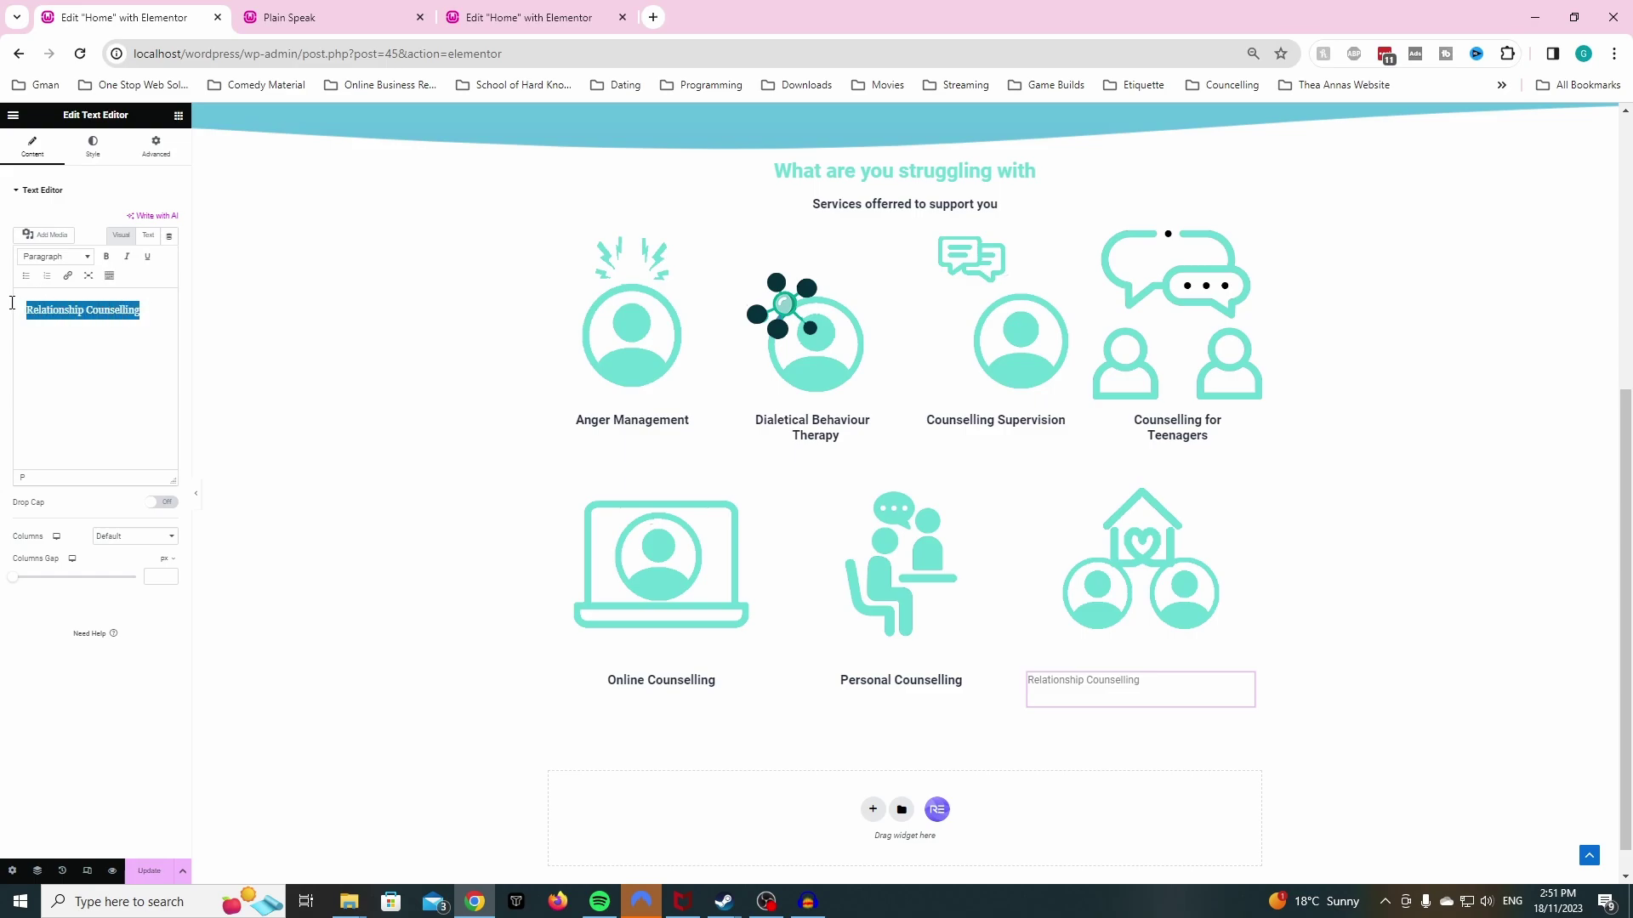
pyautogui.click(56, 257)
pyautogui.click(71, 376)
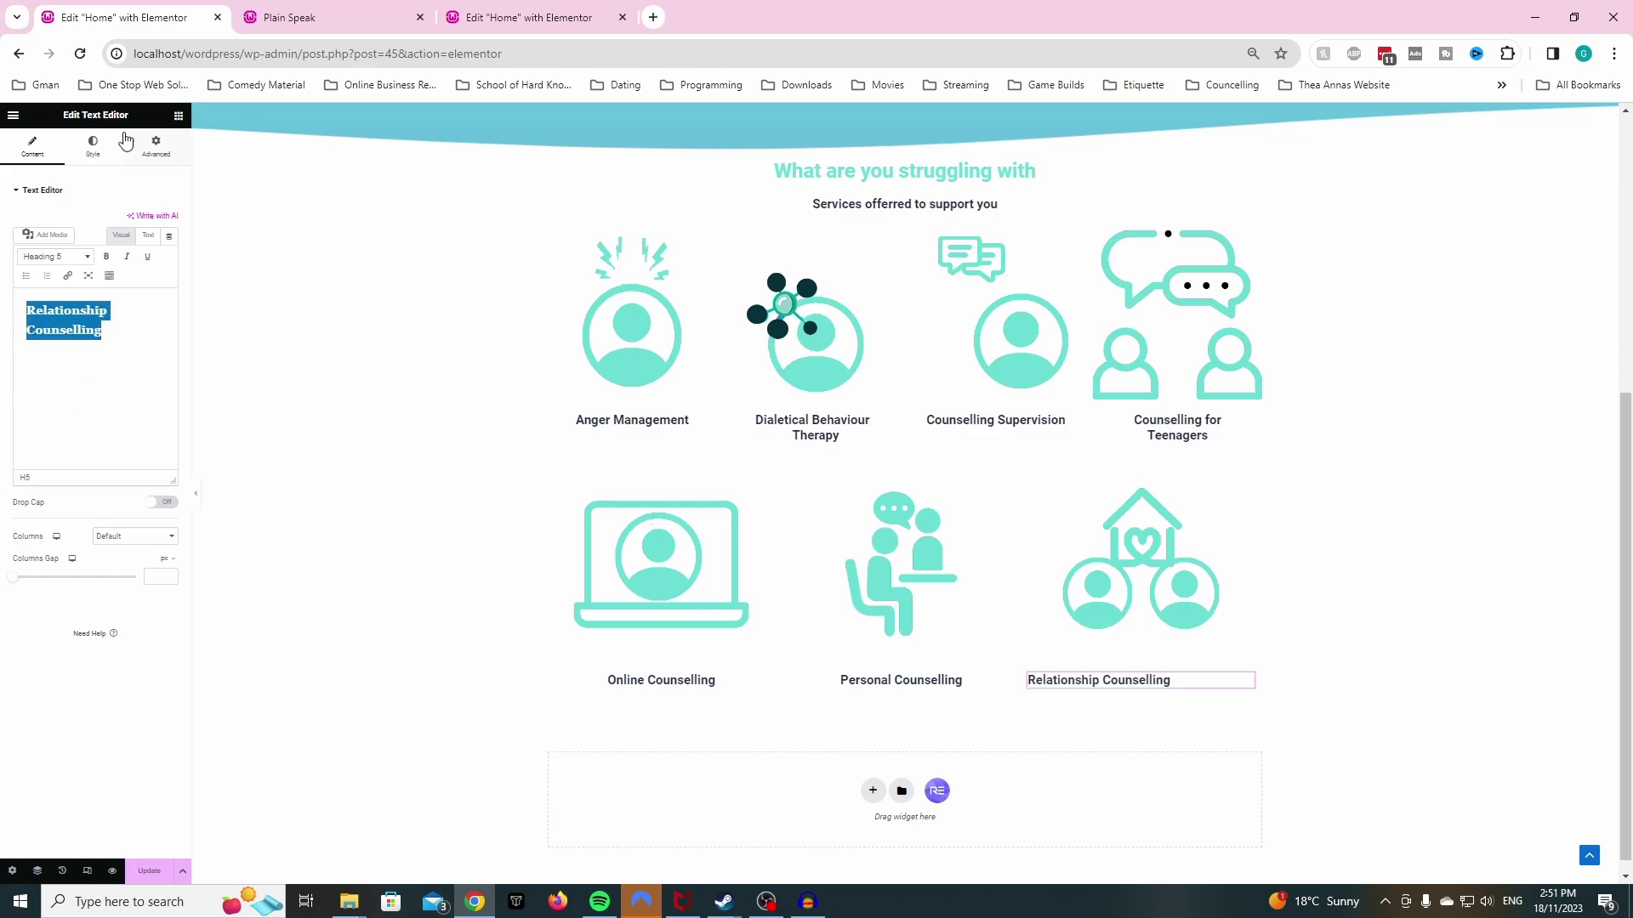
pyautogui.click(95, 146)
pyautogui.click(137, 223)
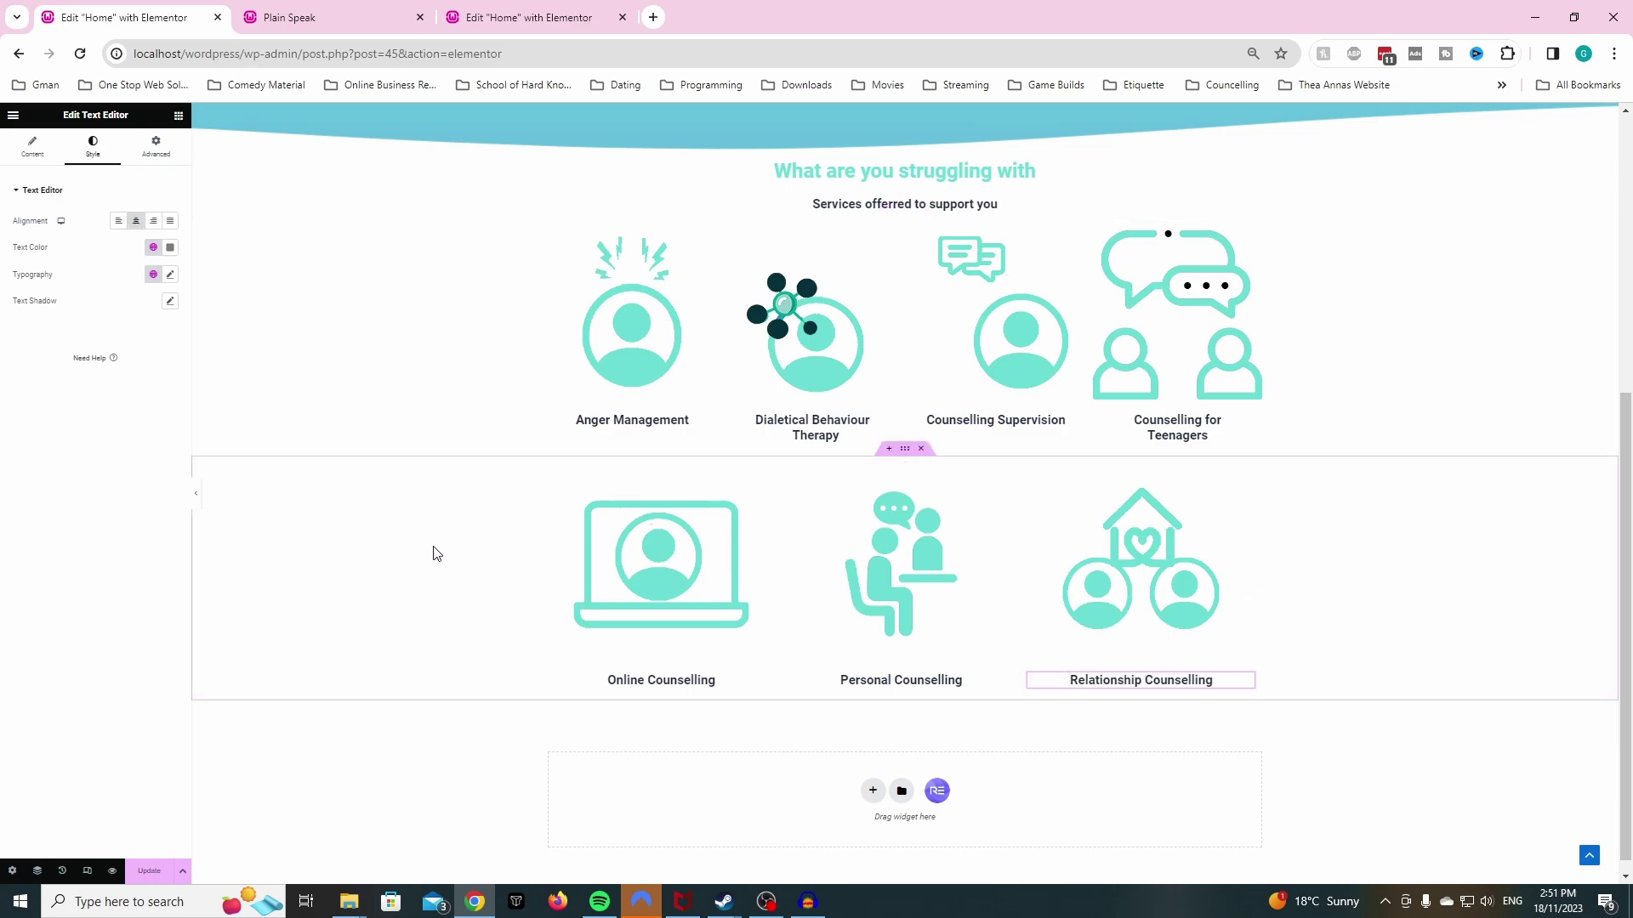
# - Compare both service rows with the Plain Speak reference page and examine the layout of its About Me section
pyautogui.hotkey('ctrl', '+')
pyautogui.hotkey('ctrl', '+')
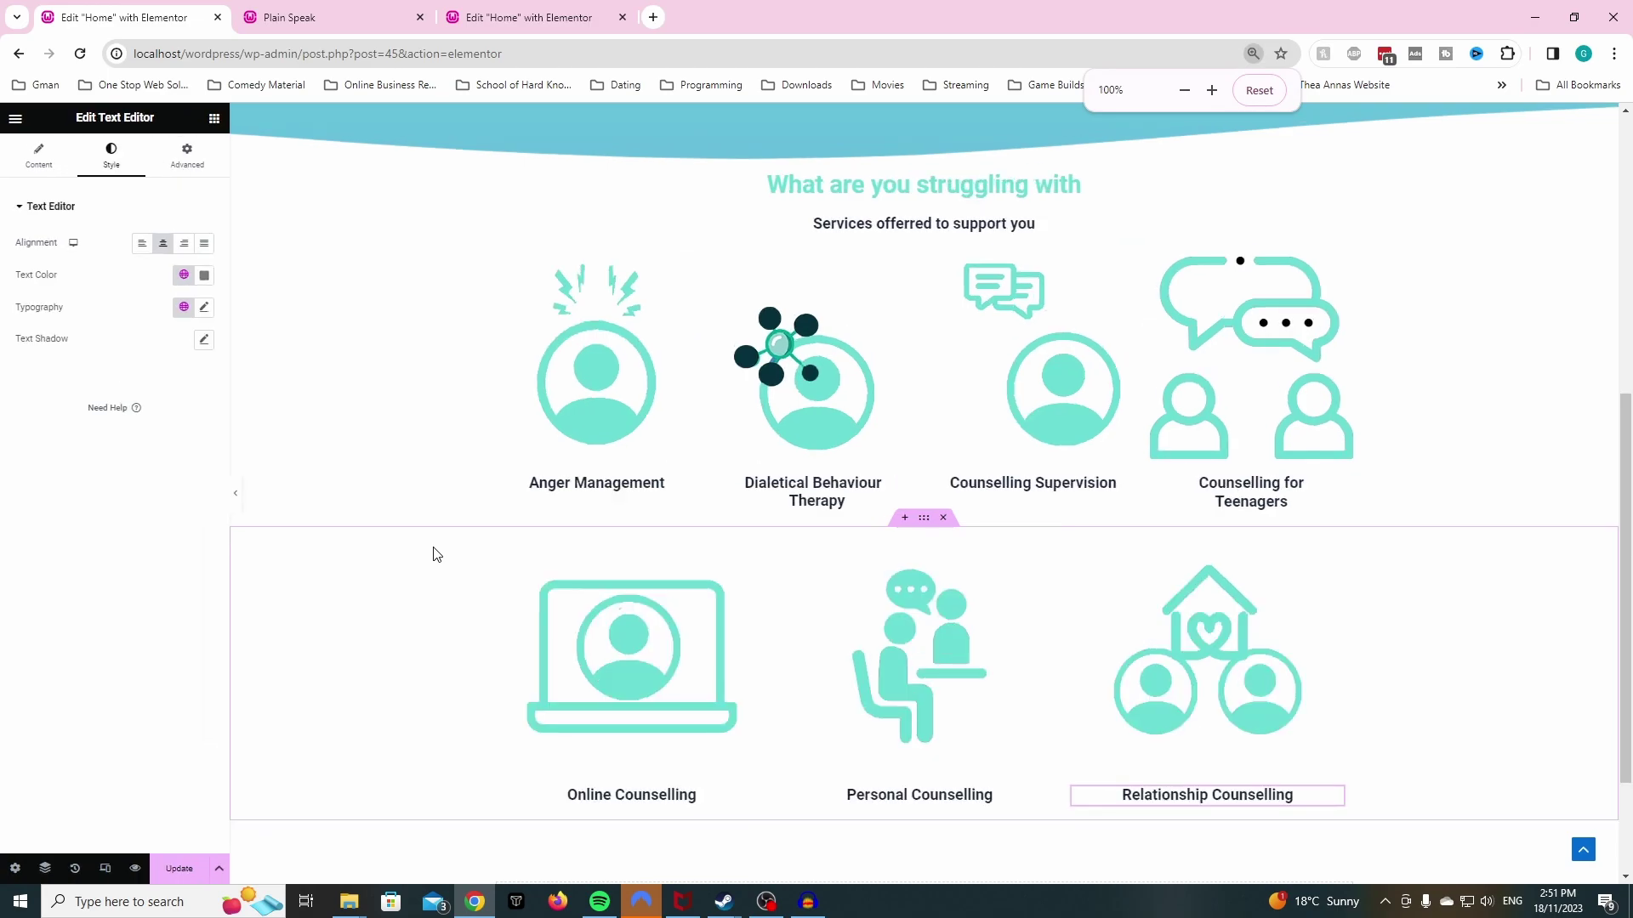
pyautogui.hotkey('ctrl', '-')
pyautogui.hotkey('ctrl', '-')
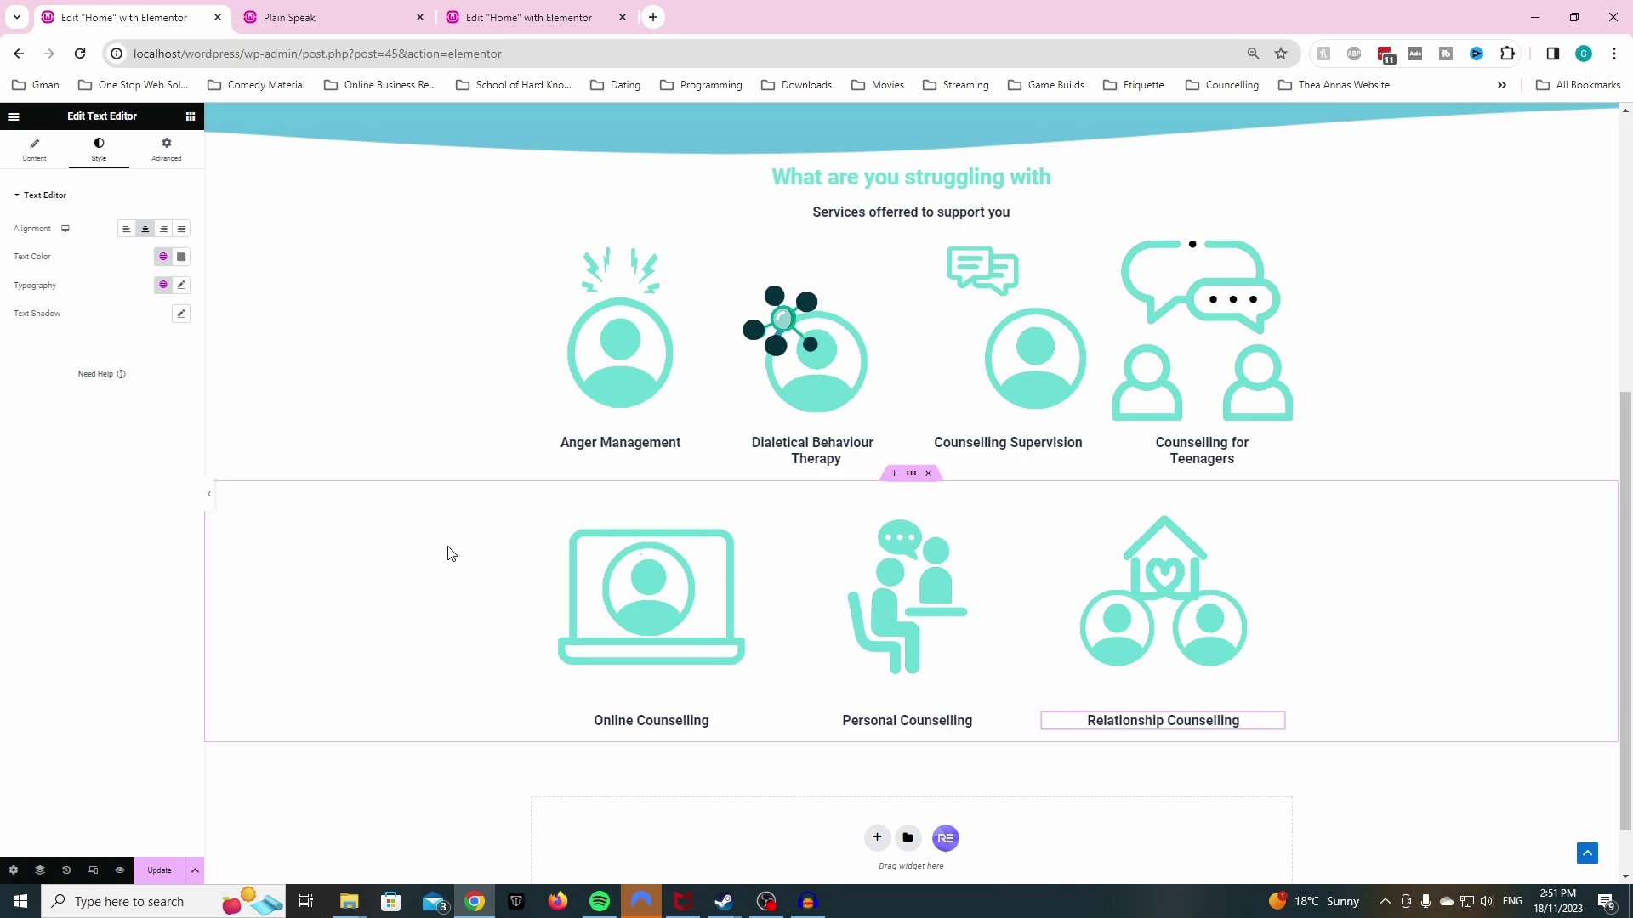
pyautogui.hotkey('ctrl', 'Tab')
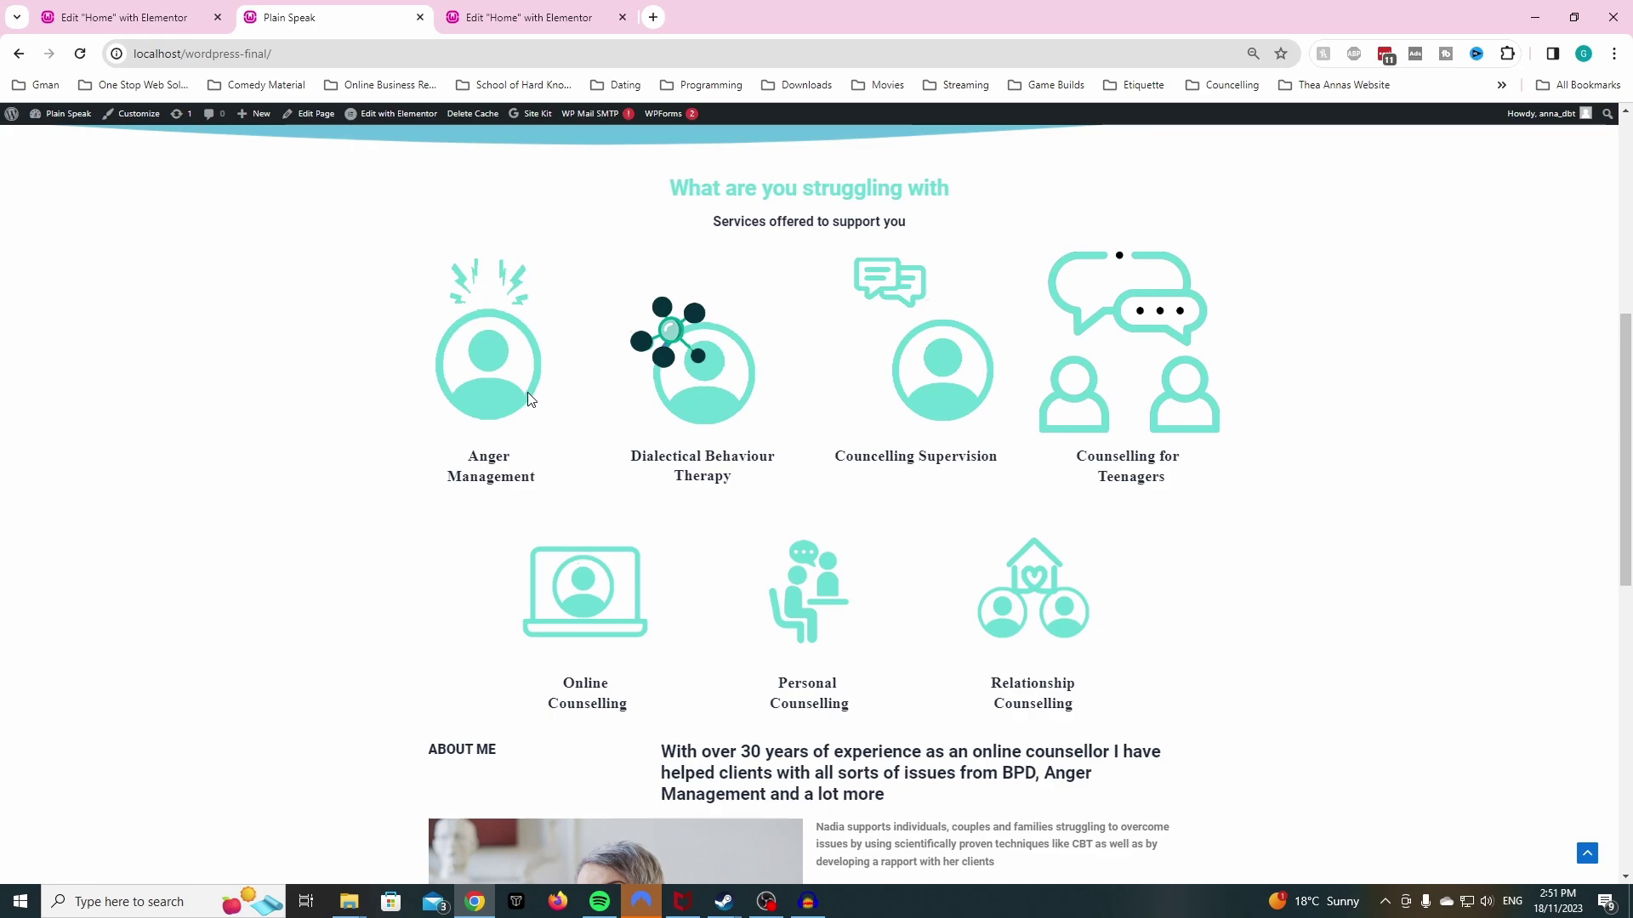
pyautogui.click(149, 19)
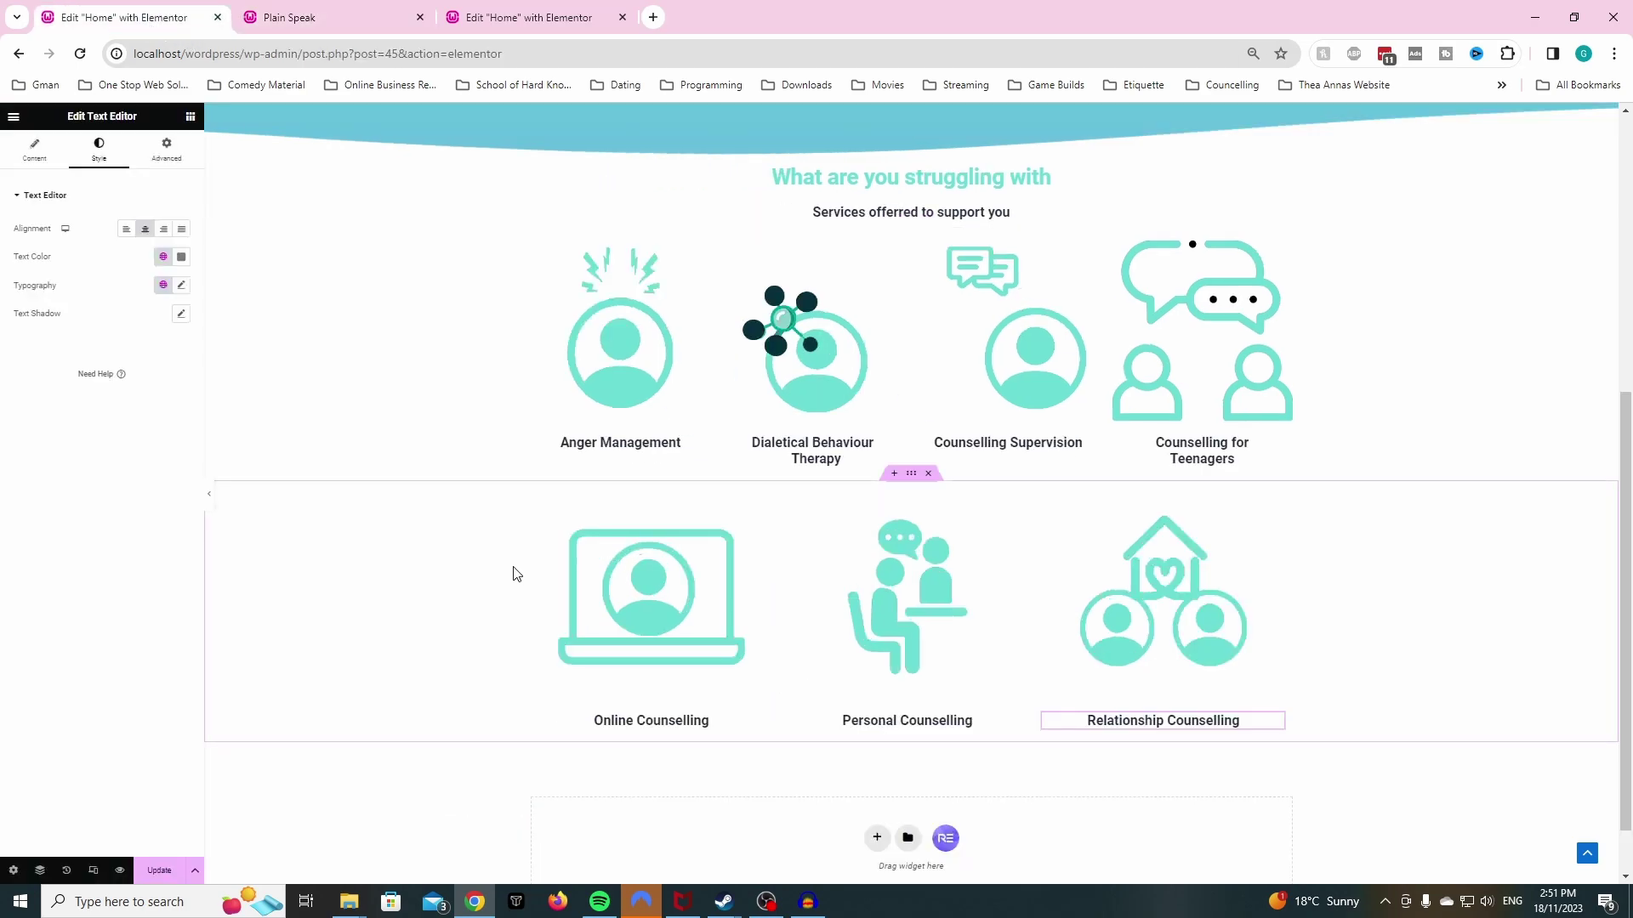
pyautogui.click(347, 11)
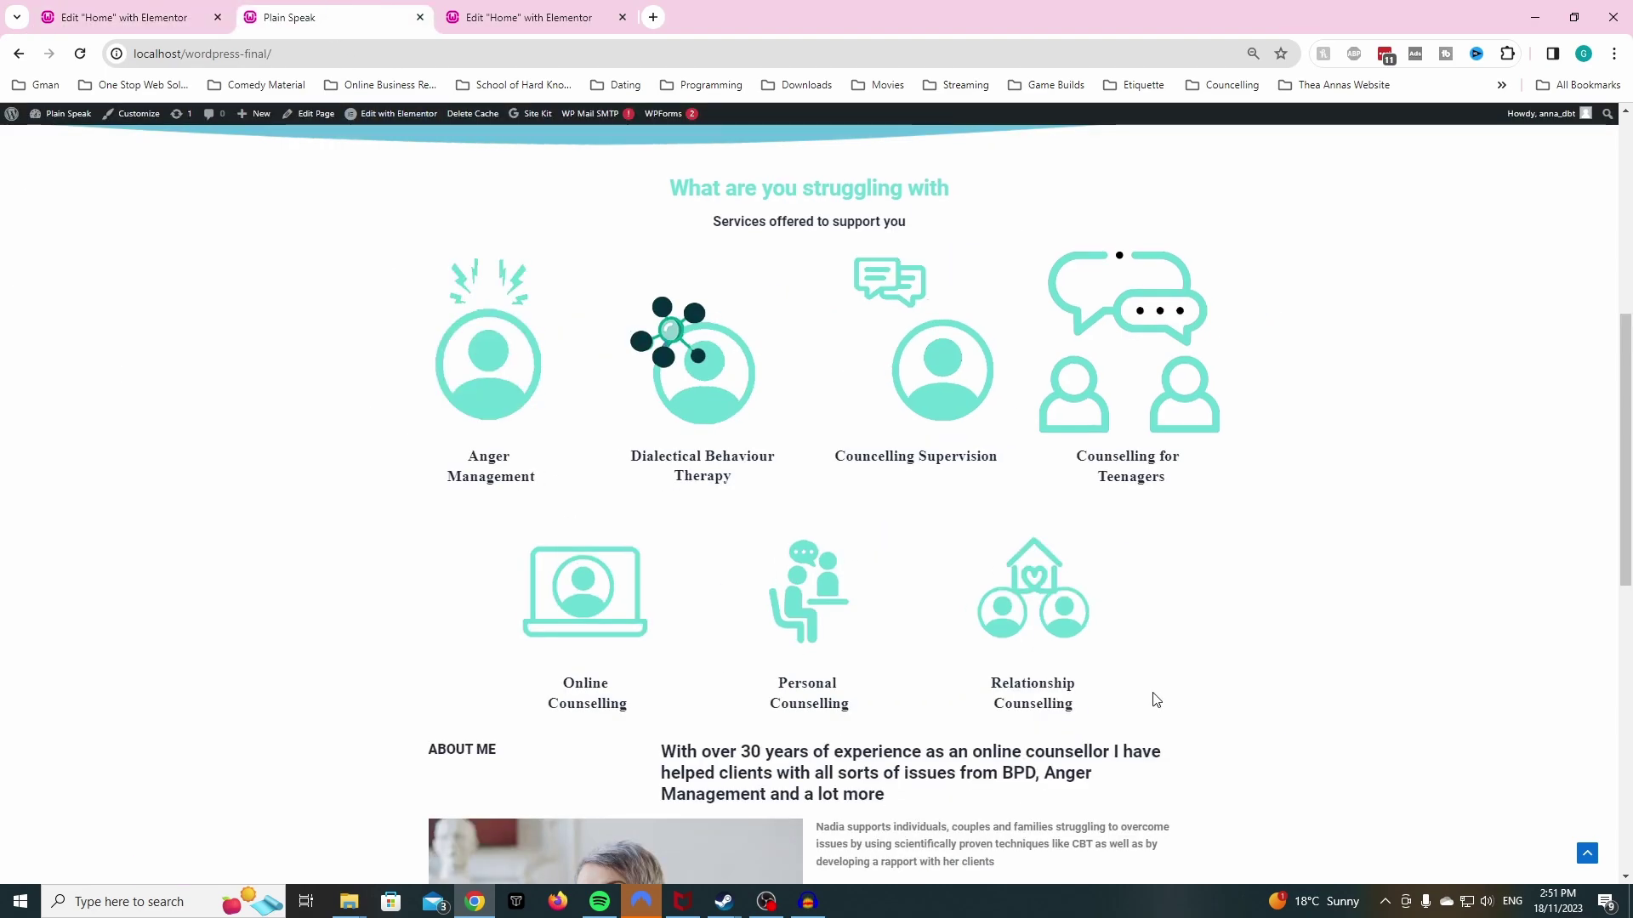
pyautogui.scroll(-6, 1155, 698)
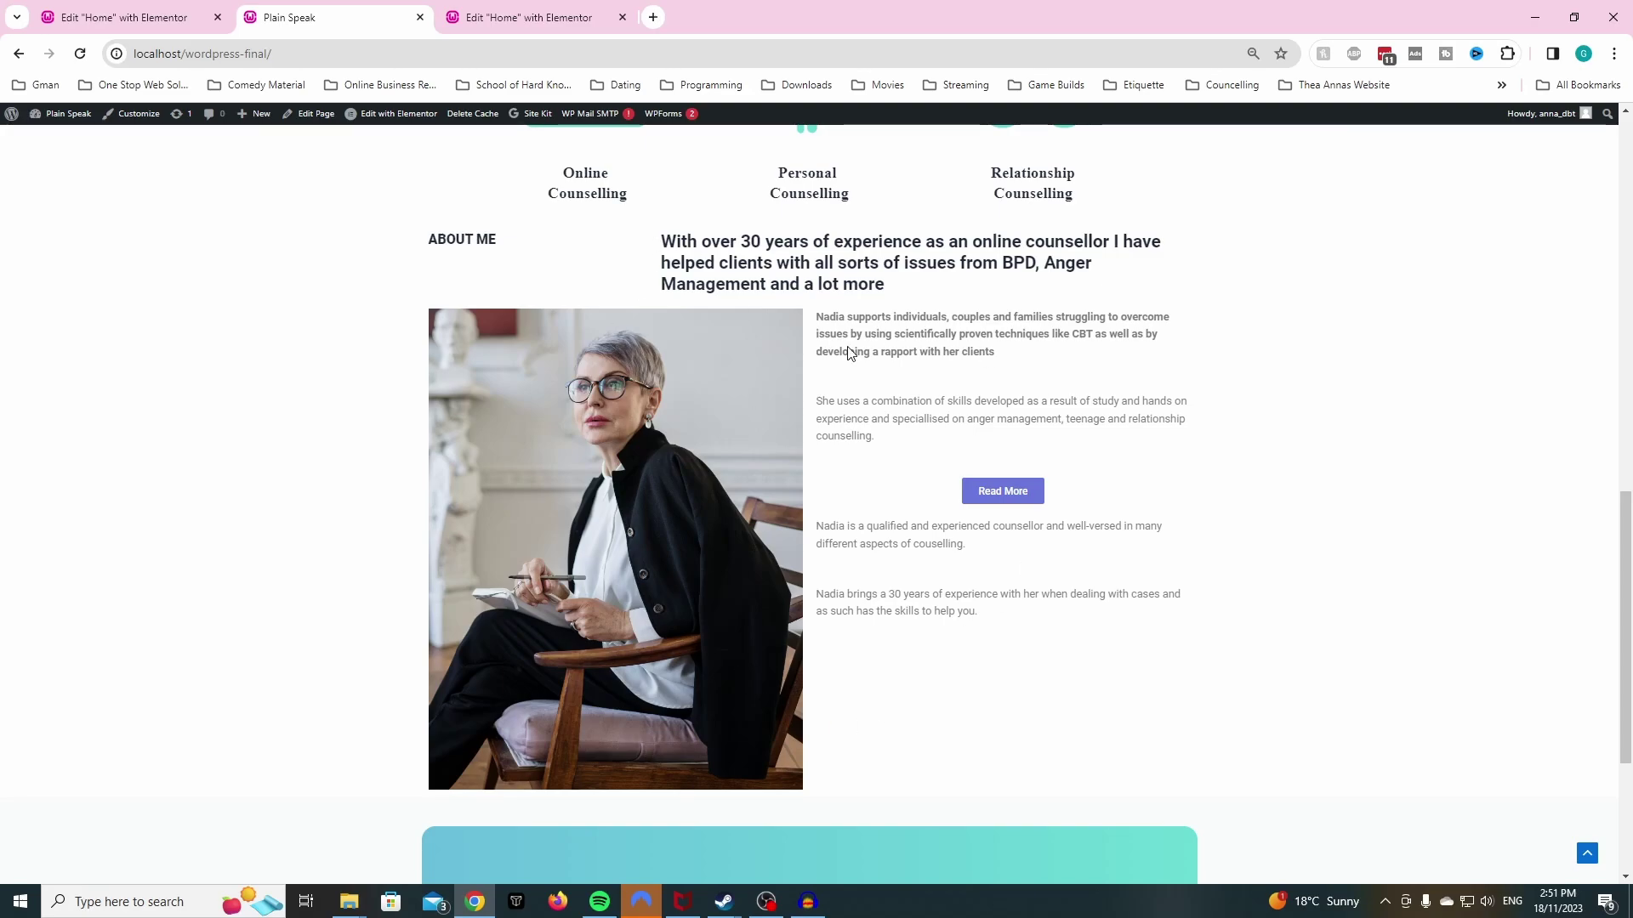
pyautogui.click(161, 17)
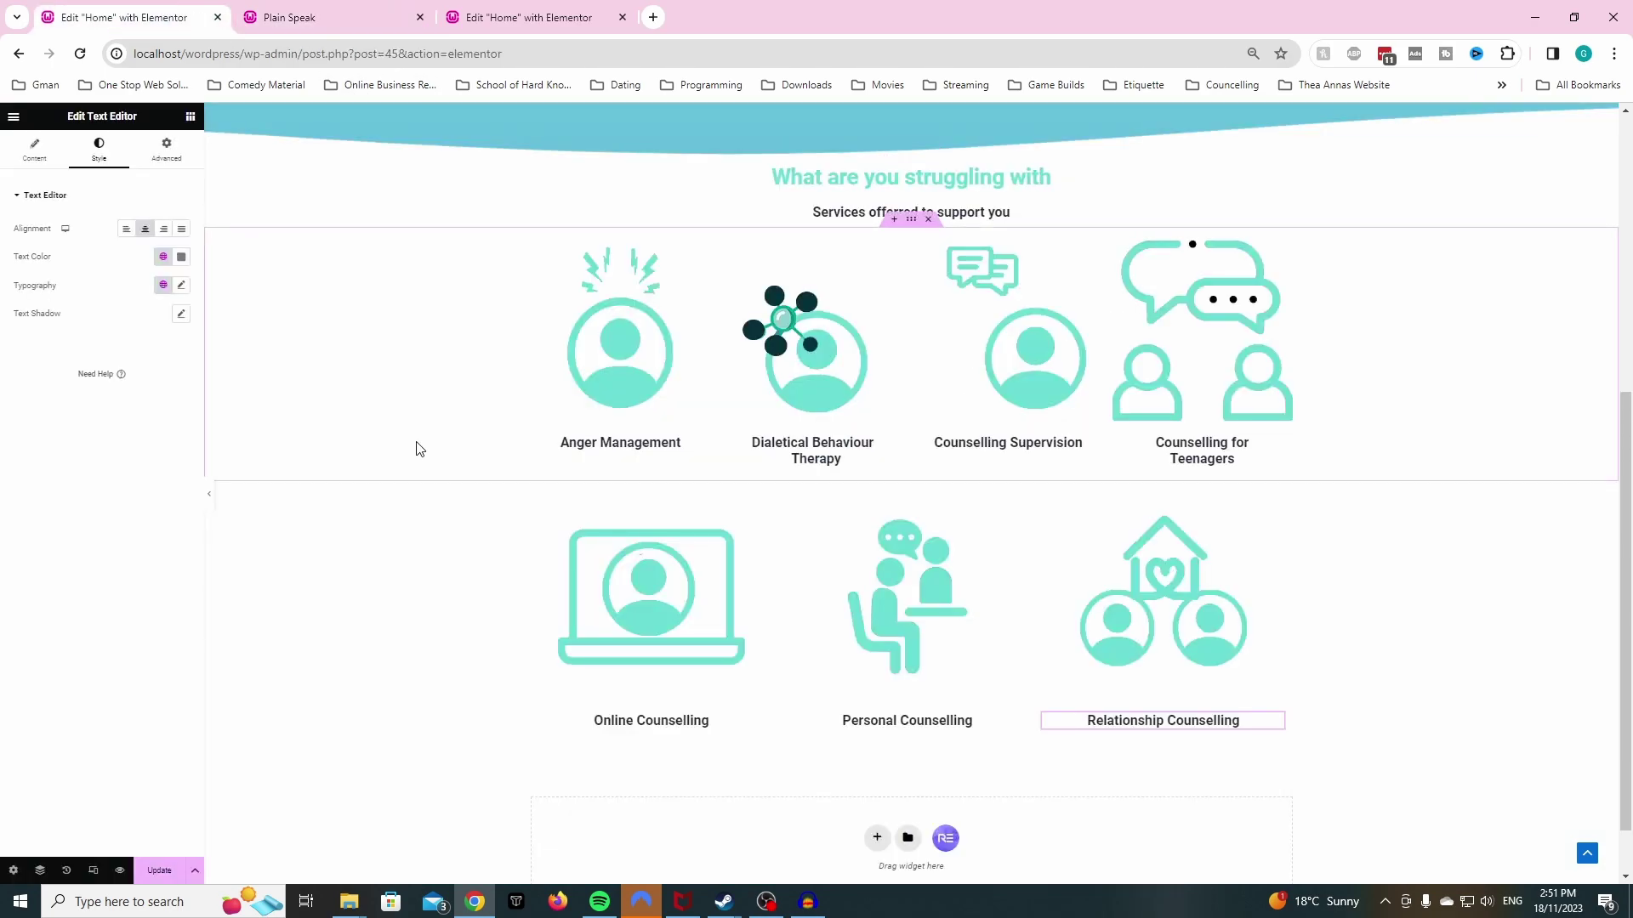